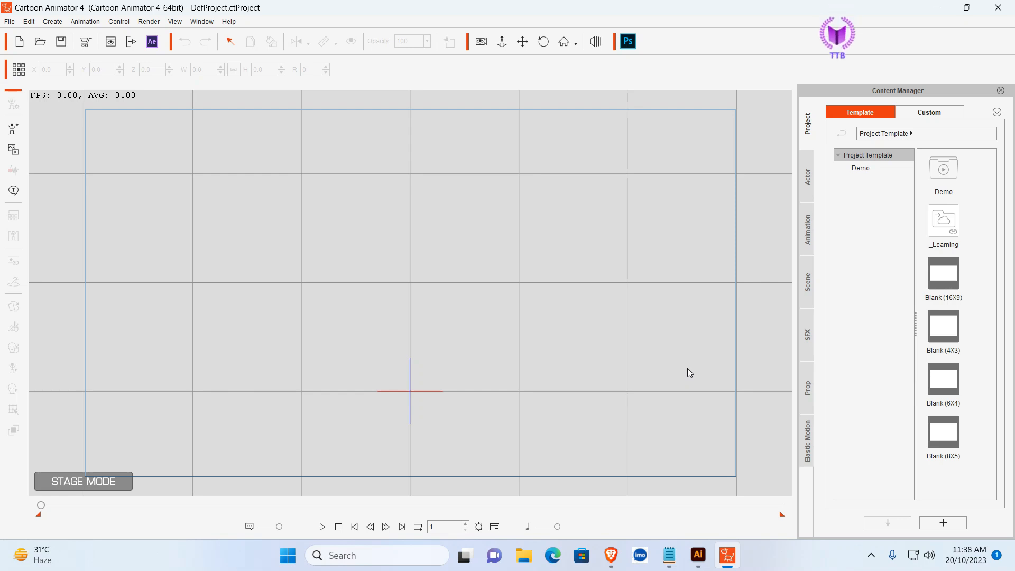
Preview the scotto video in Media Player, close it and switch back to Cartoon Animator
click(941, 8)
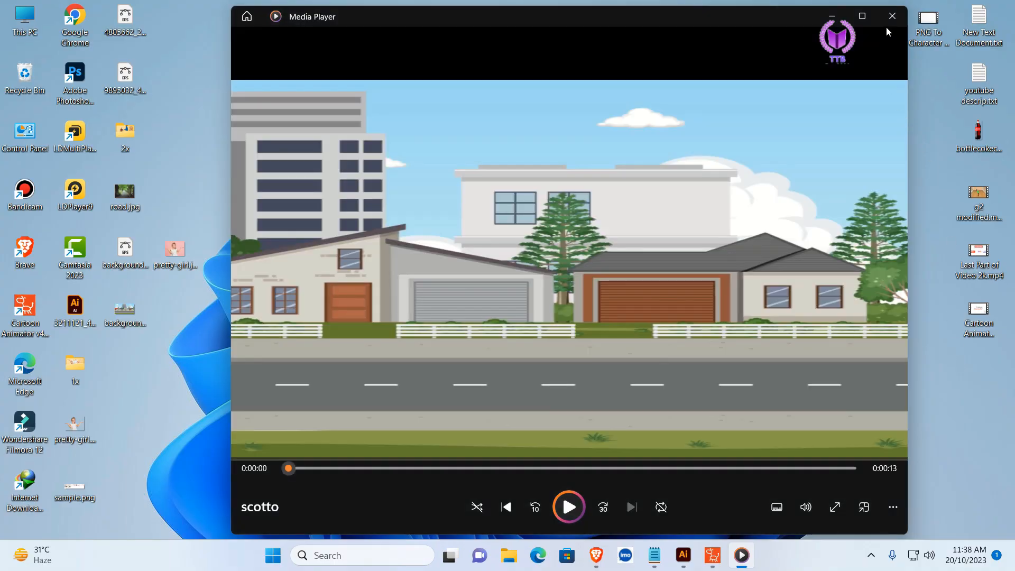
click(892, 16)
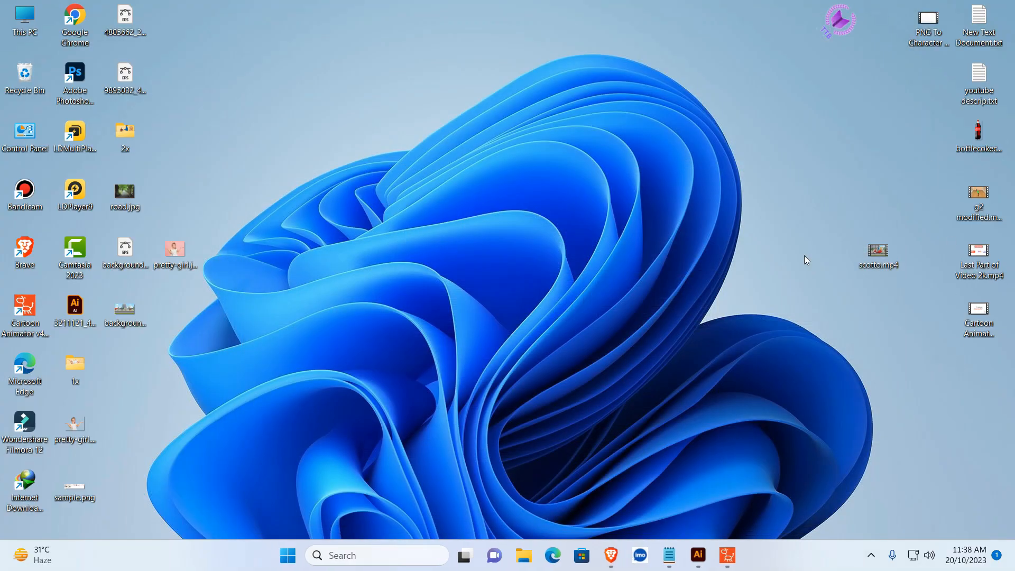
click(727, 556)
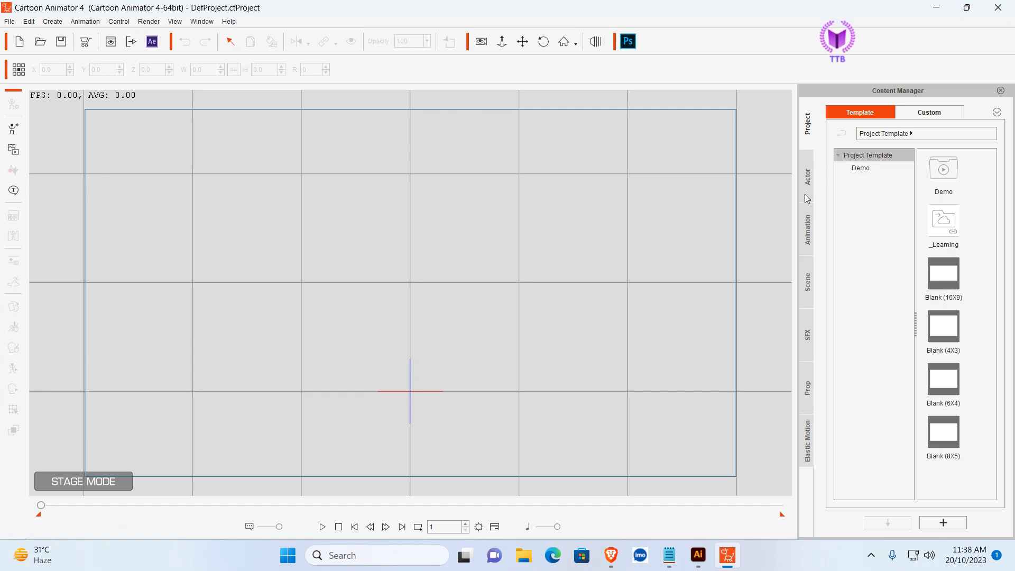
Add the Scooter prop from the 01_G3 Animated Props folder to the middle of the stage
click(809, 401)
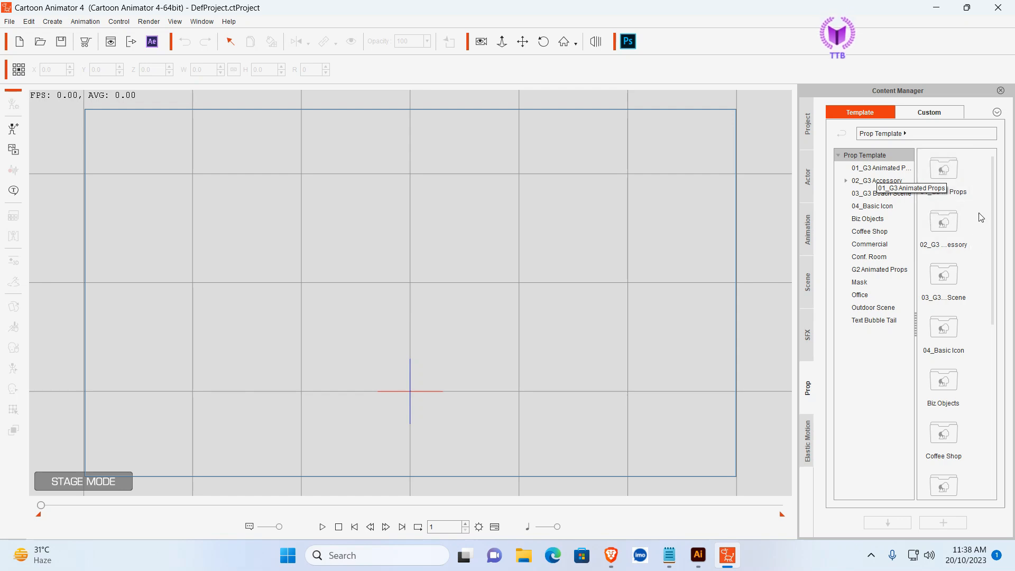
double_click(952, 168)
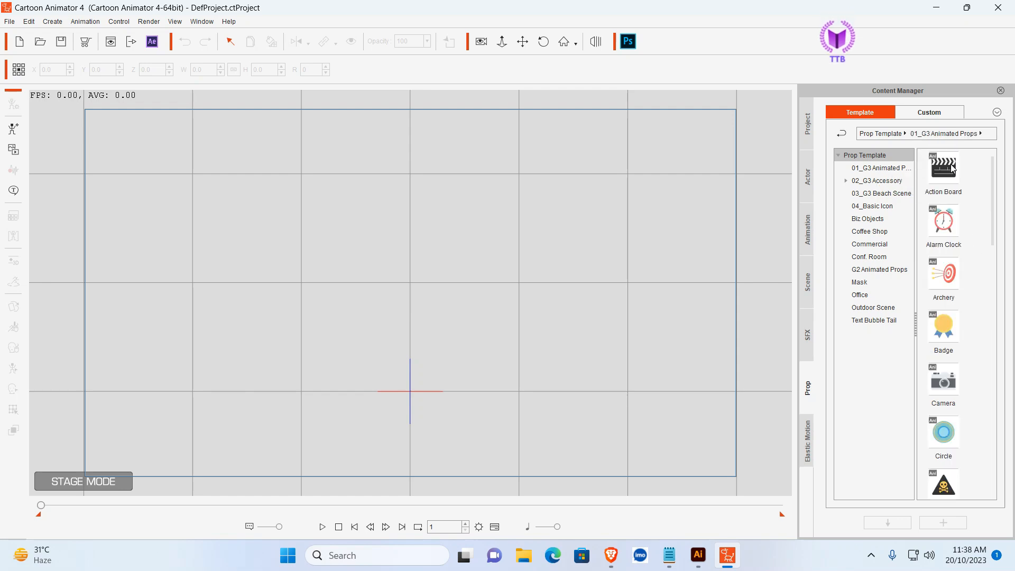
scroll(950, 185, down, 3)
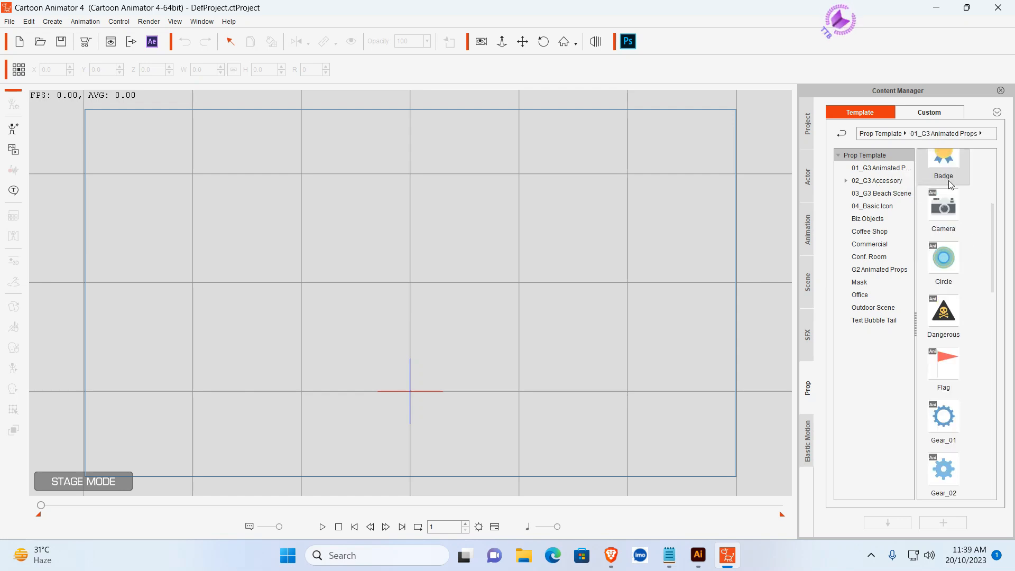
scroll(950, 186, down, 9)
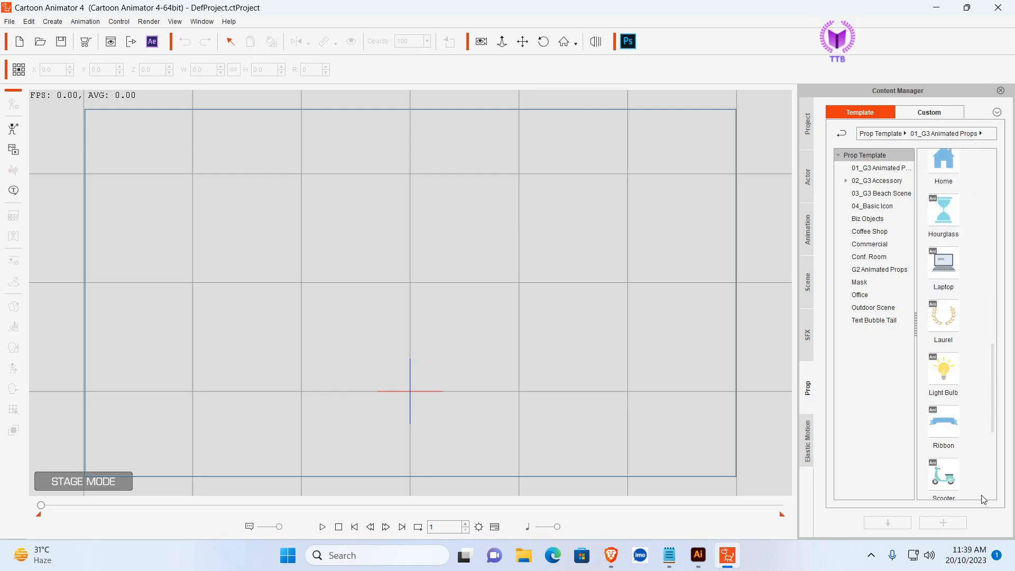
scroll(955, 355, down, 4)
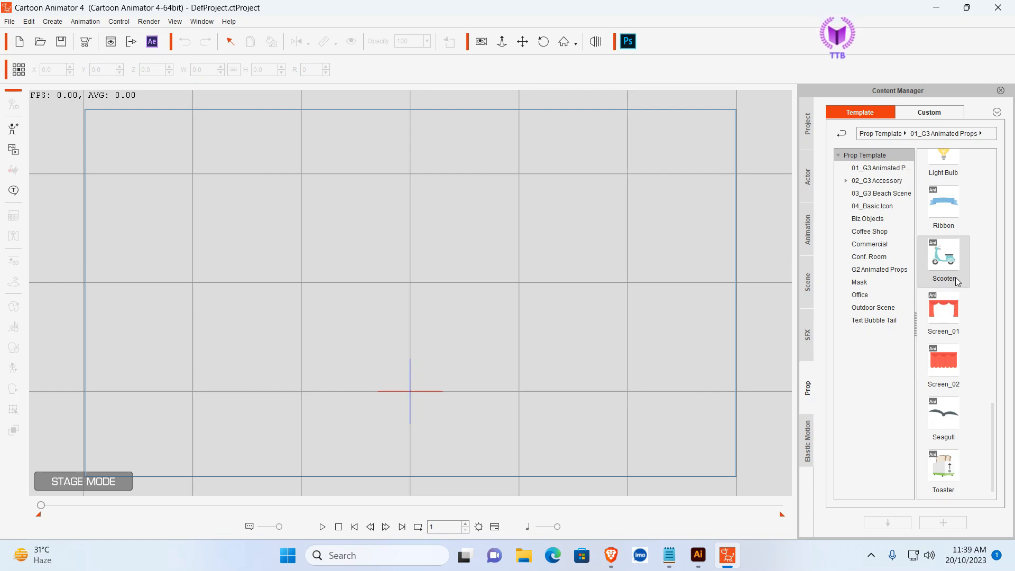
drag(944, 267, 394, 322)
click(458, 288)
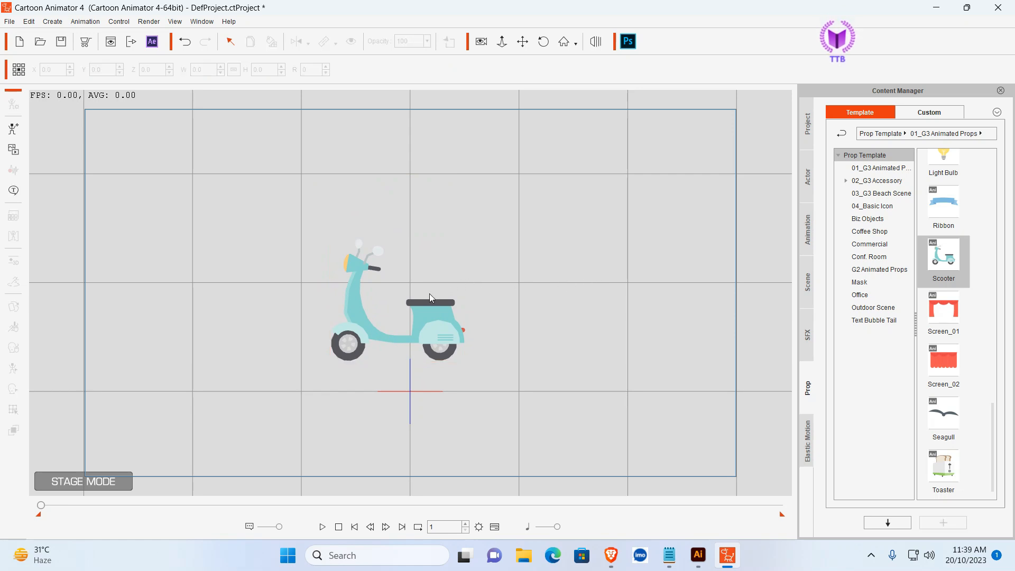
Open the stage's scooter prop in Composer mode
click(420, 307)
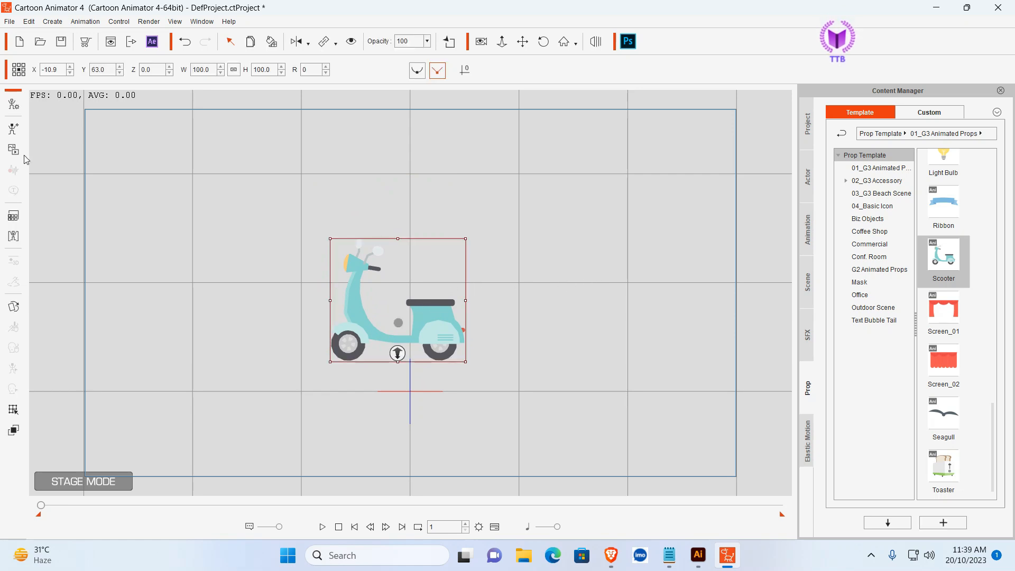
click(14, 104)
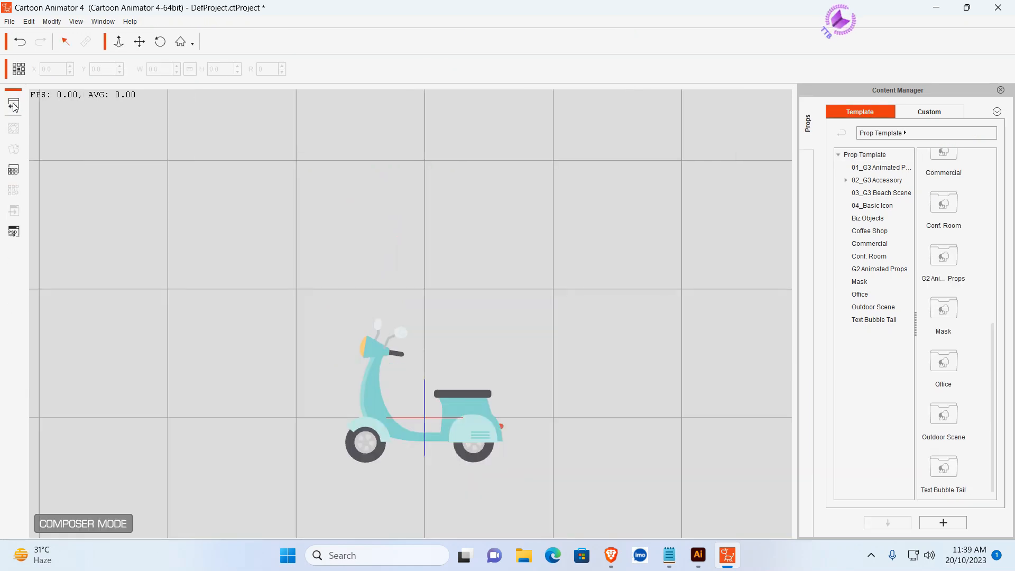
double_click(375, 380)
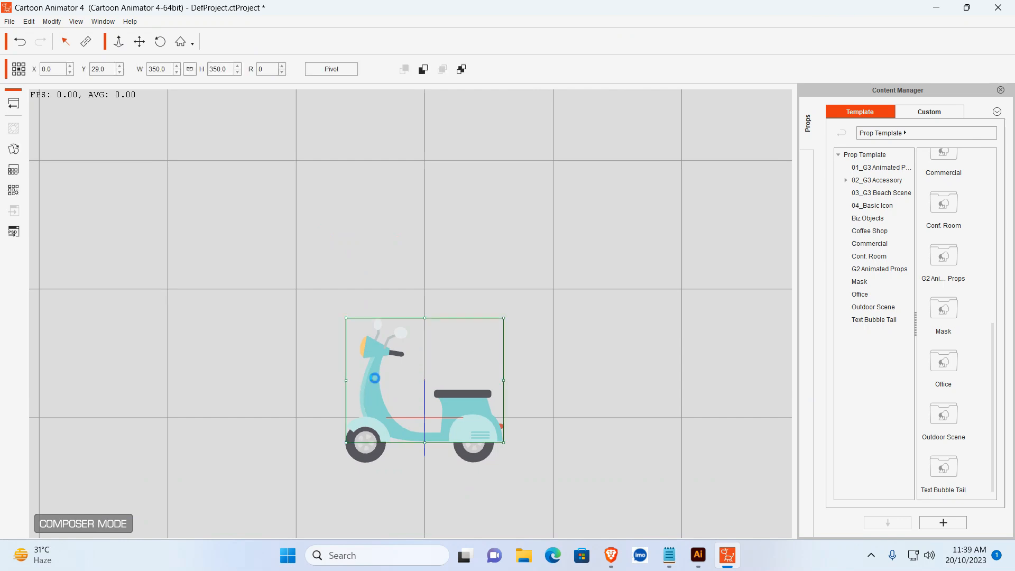
click(575, 376)
Examine the scooter body's sprite and the replacement options in the Sprite Editor, and close the editor
click(376, 380)
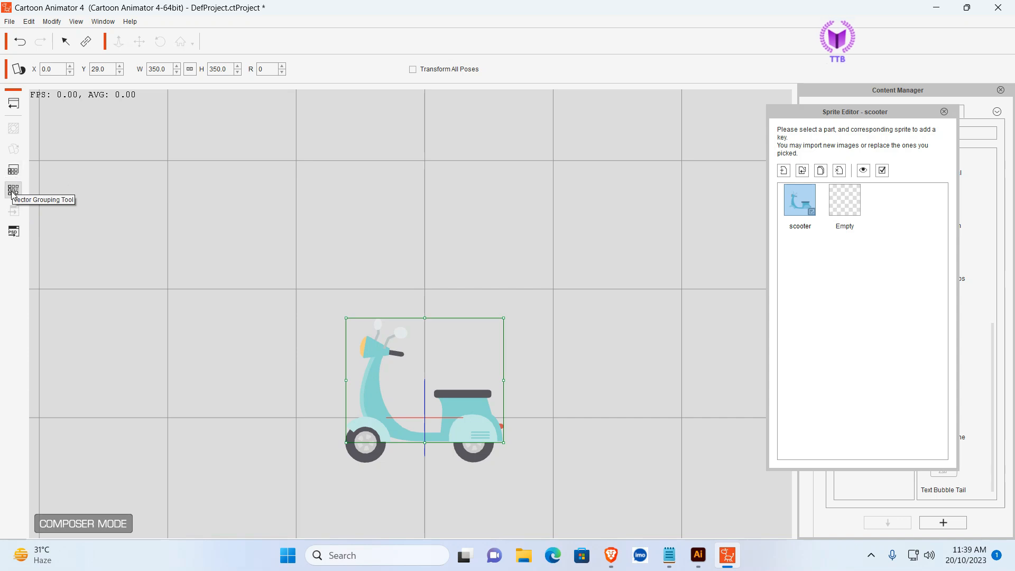
click(508, 334)
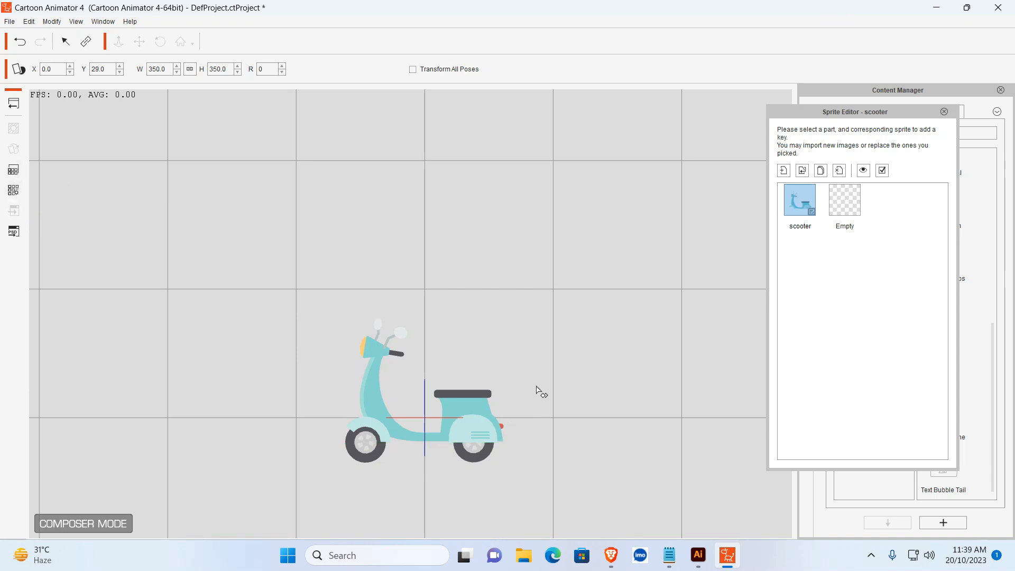
click(945, 111)
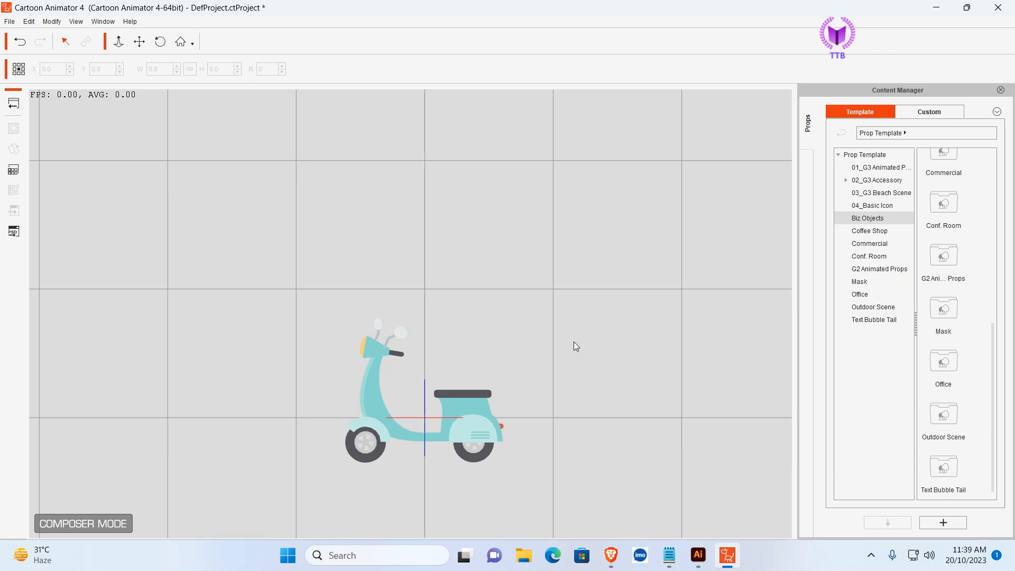
double_click(382, 352)
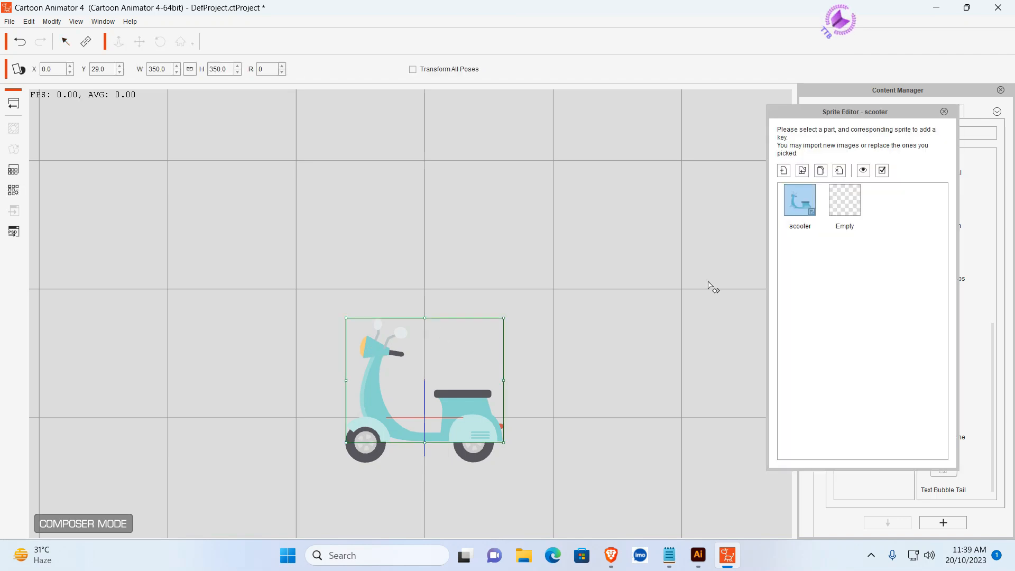
drag(891, 111, 659, 169)
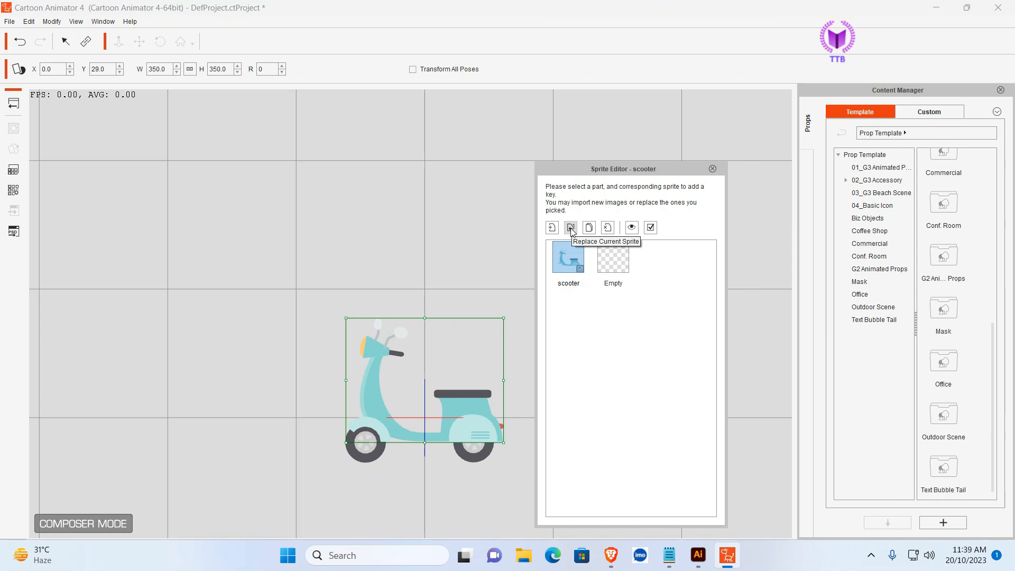
click(713, 170)
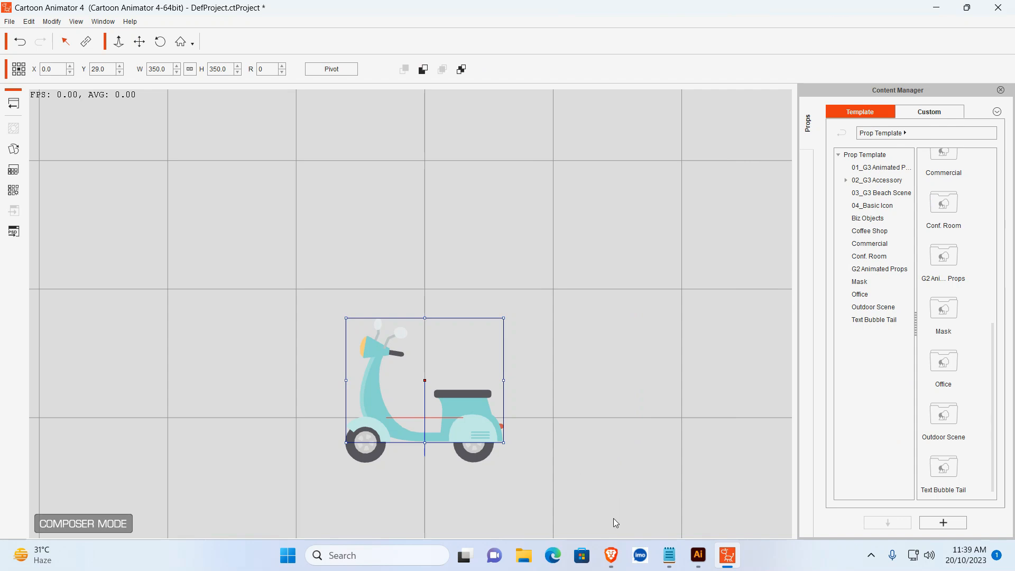
Switch to the Freepik browser page and examine the download file types for the man riding scooter vector
click(609, 556)
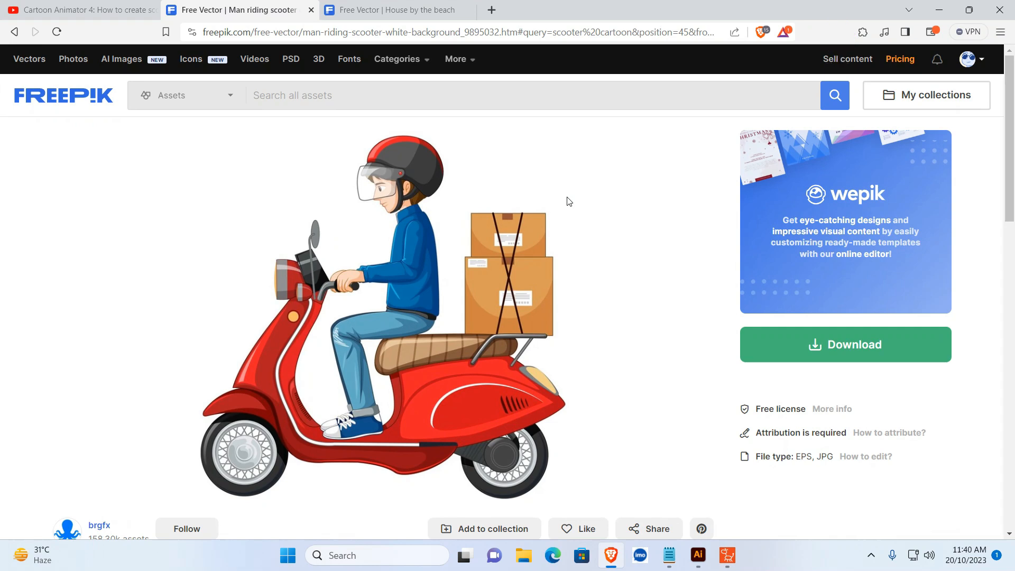
click(907, 350)
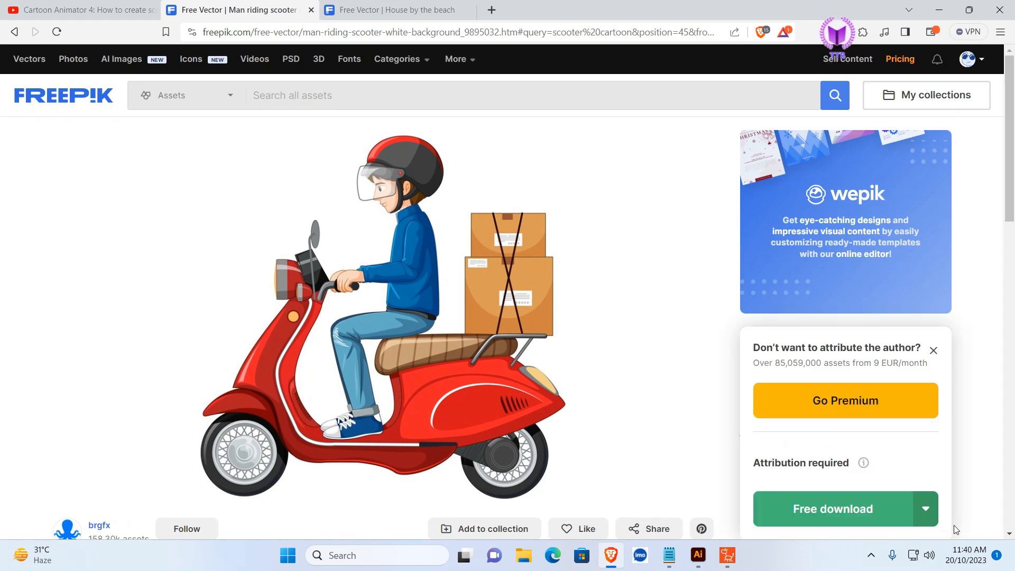
click(925, 511)
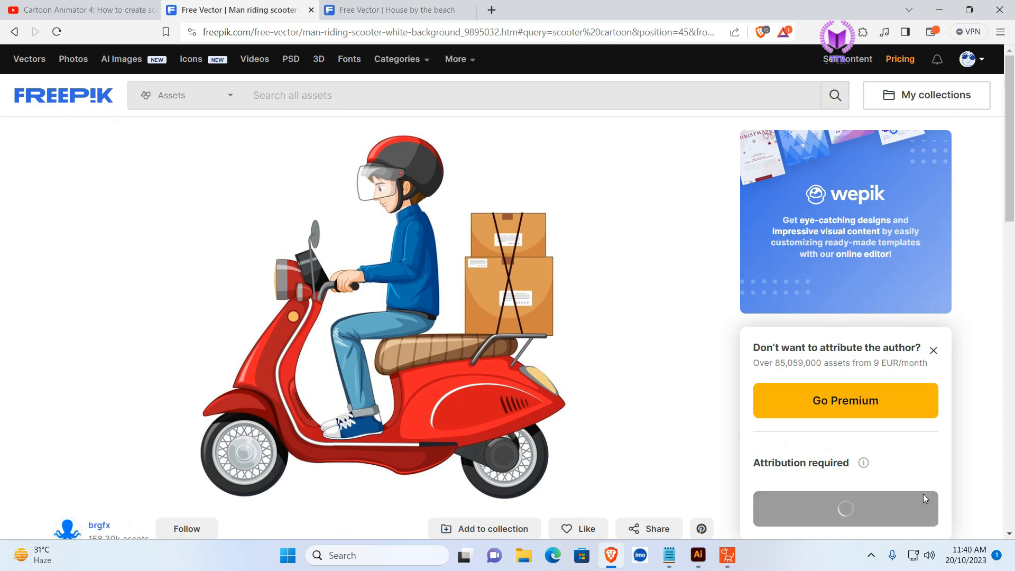
scroll(918, 465, down, 4)
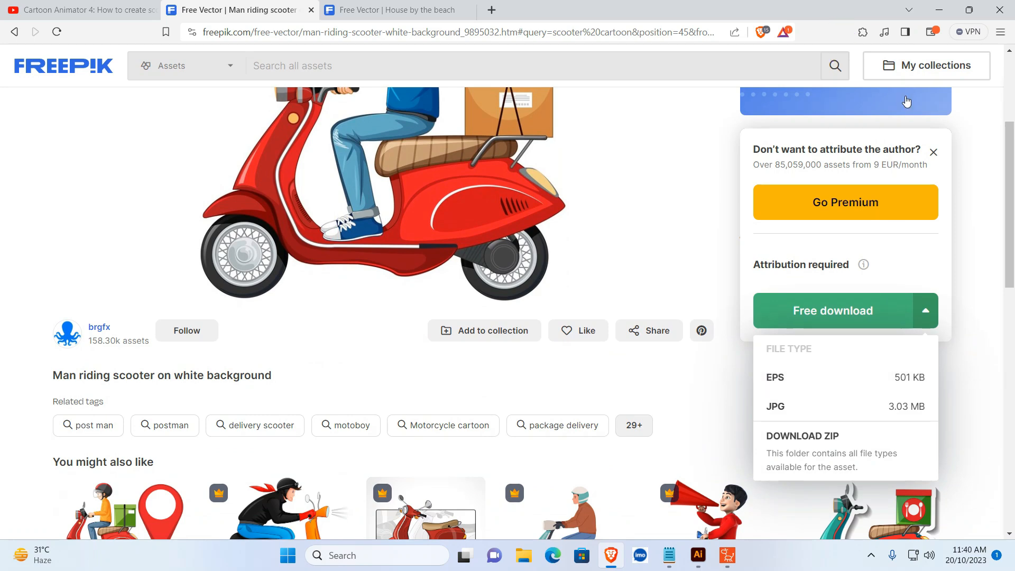
click(929, 8)
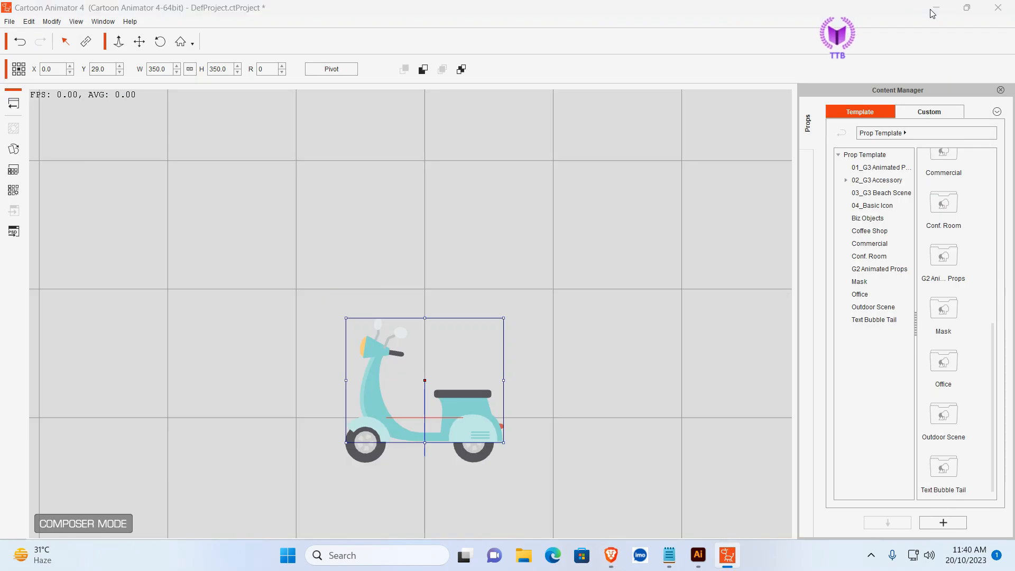
Switch to Illustrator and ungroup the whole delivery rider artwork twice, leaving nothing selected
click(930, 9)
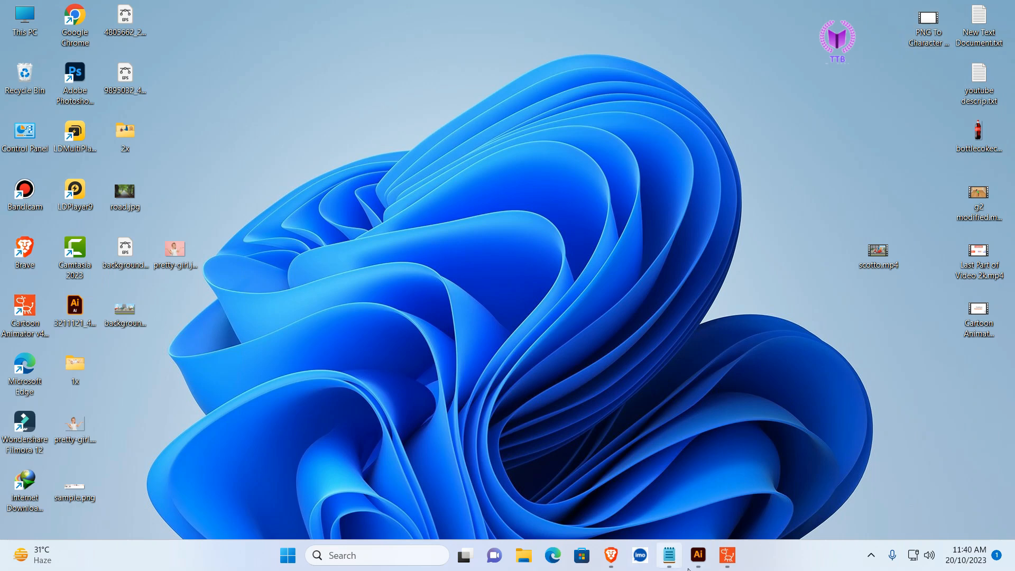
click(697, 556)
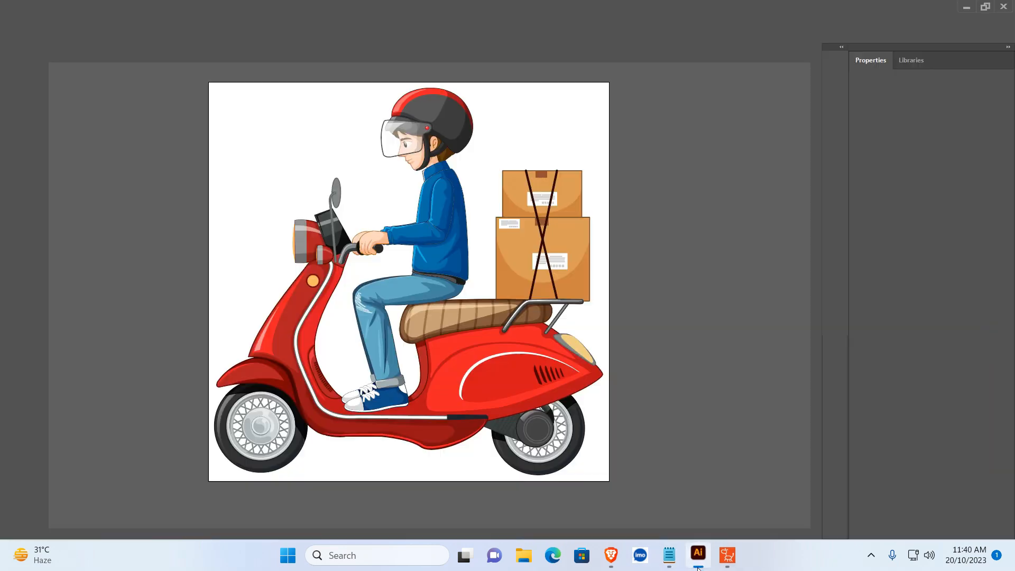
click(433, 176)
right_click(435, 176)
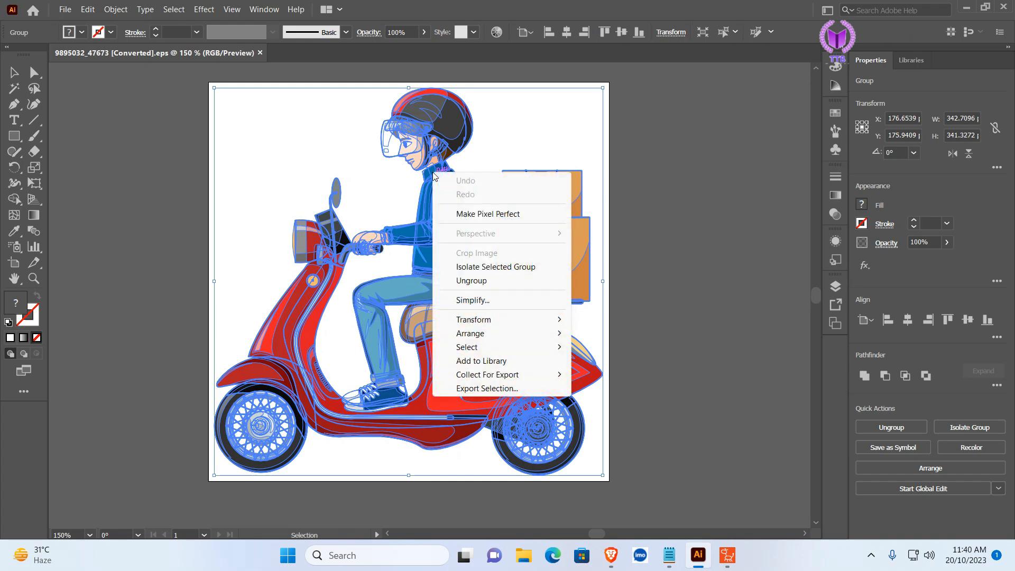
click(482, 281)
right_click(453, 195)
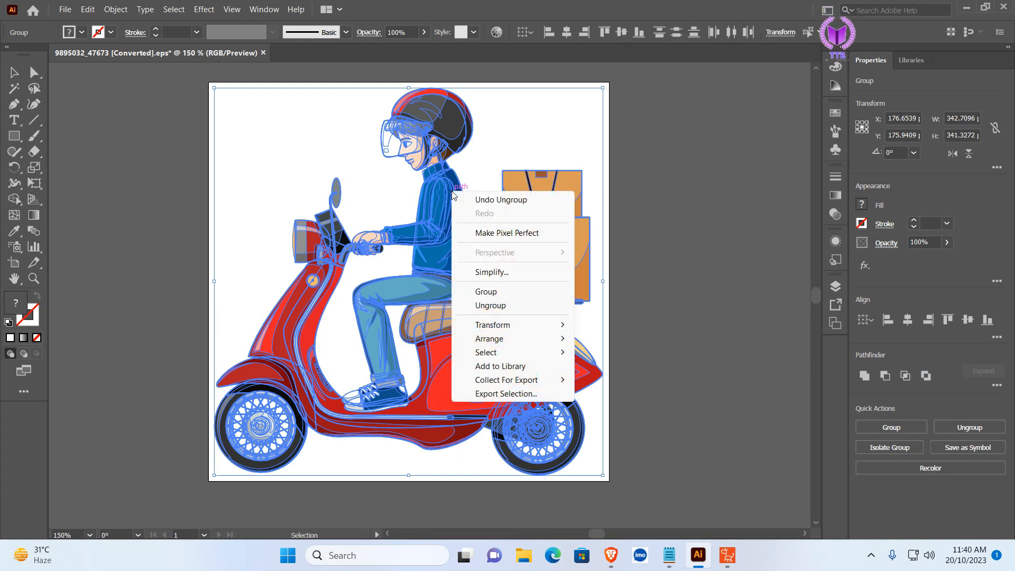
click(495, 305)
right_click(444, 221)
click(636, 242)
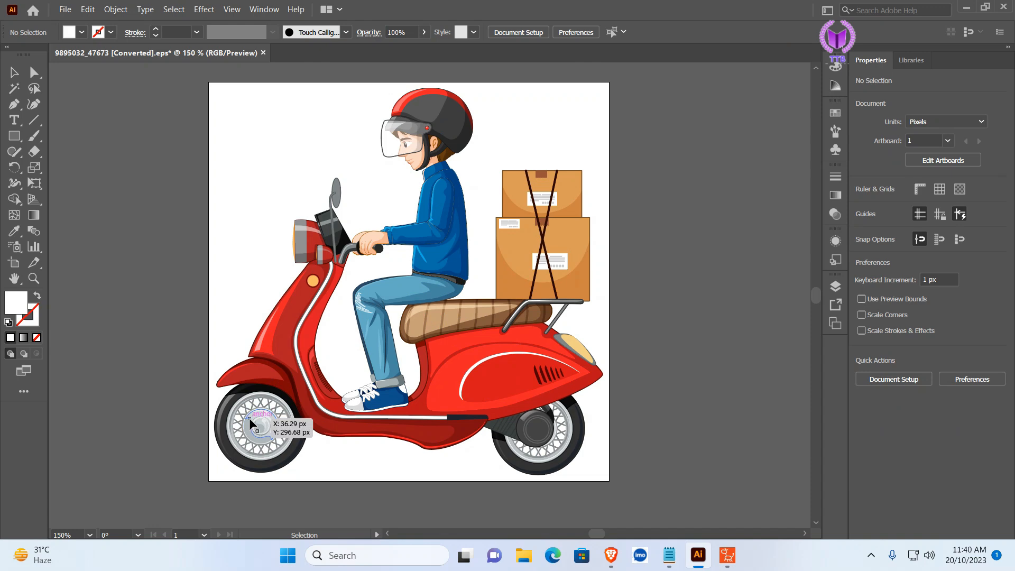
Ungroup the red scooter so that its wheels become separate from the body, and clear the selection
click(267, 428)
right_click(268, 429)
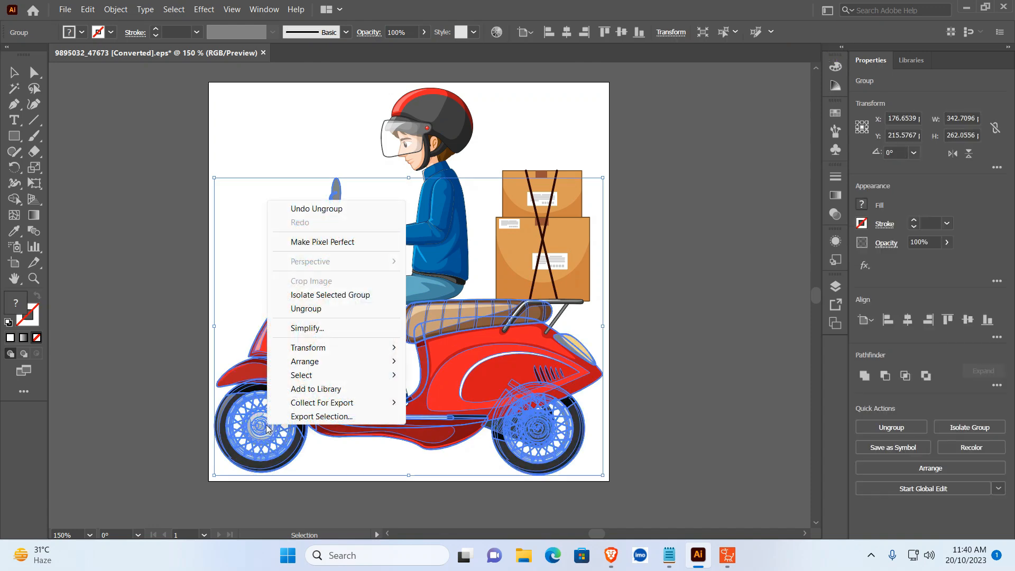
click(311, 309)
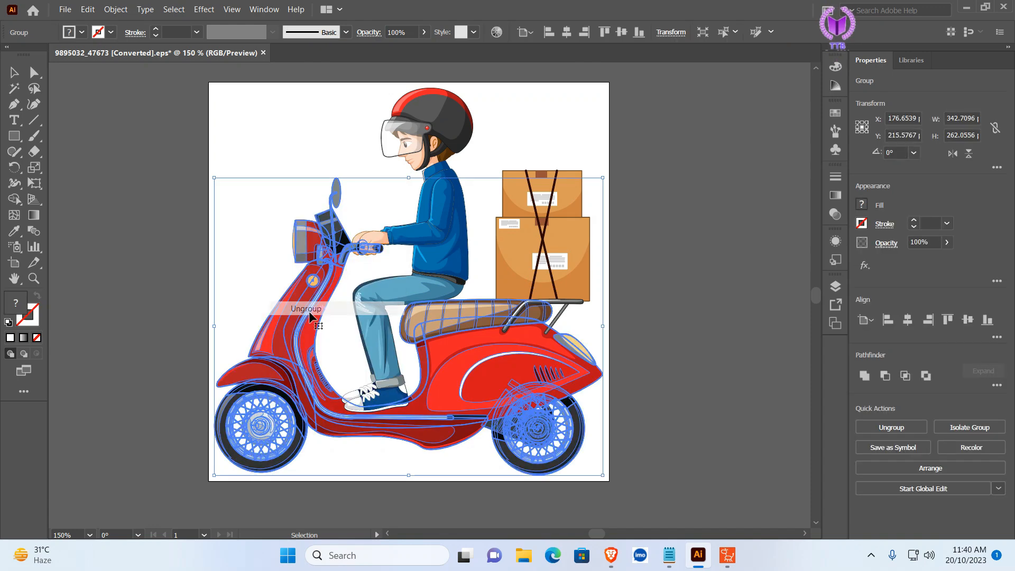
right_click(272, 412)
click(309, 292)
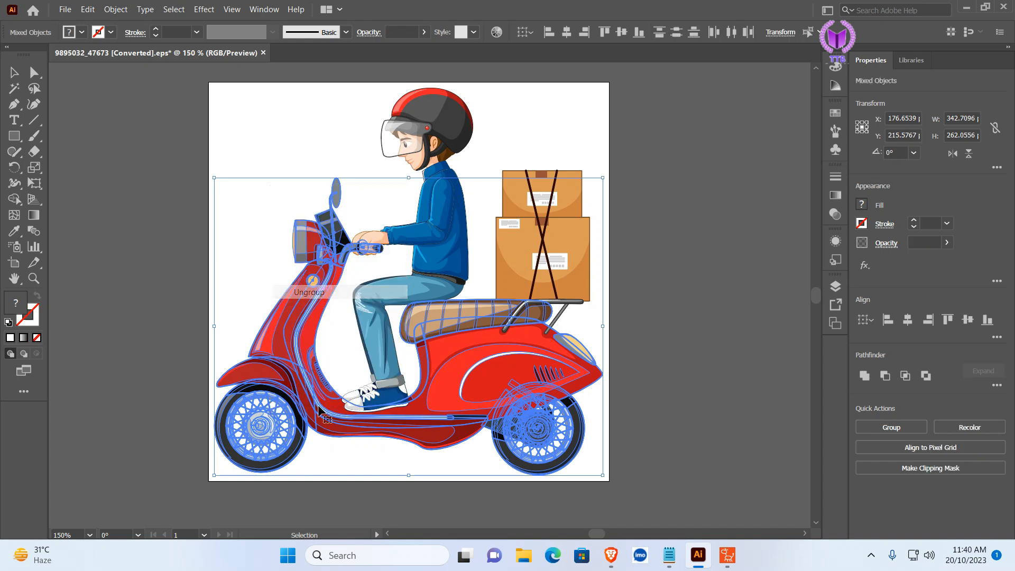
click(261, 231)
Move the front wheel off the artboard to its left side and delete the scooter's rear wheel
drag(257, 429, 129, 401)
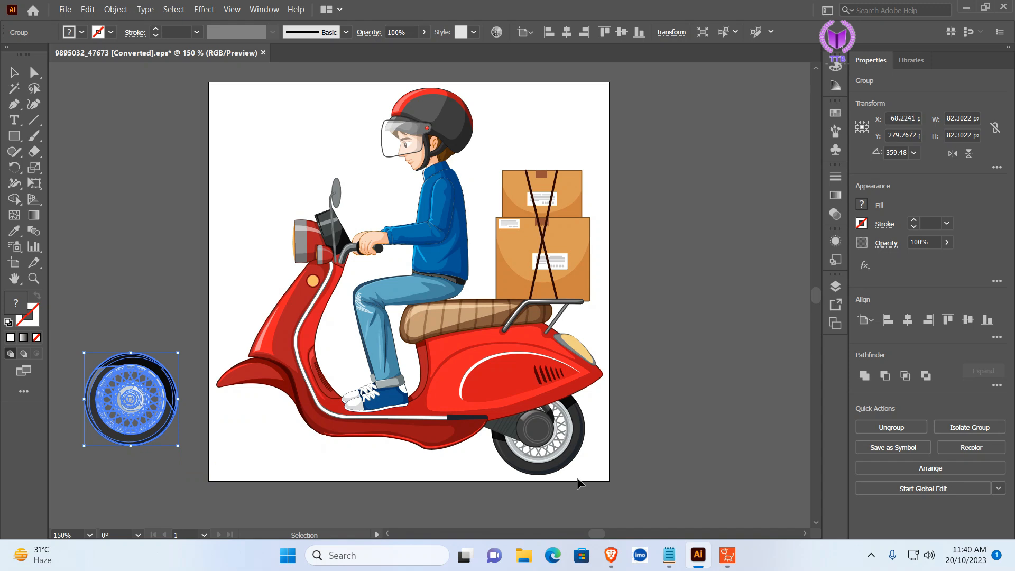
drag(581, 440, 732, 464)
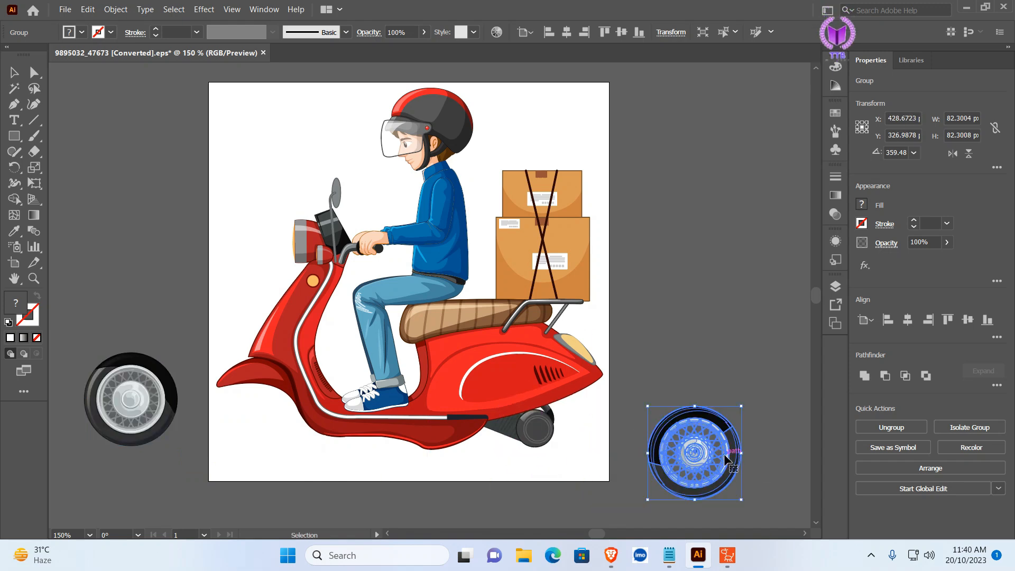
key(Delete)
drag(114, 418, 115, 442)
Group the scooter body, rider and boxes into one object, leaving out the separated wheel
click(260, 95)
drag(259, 94, 575, 438)
right_click(548, 364)
click(603, 237)
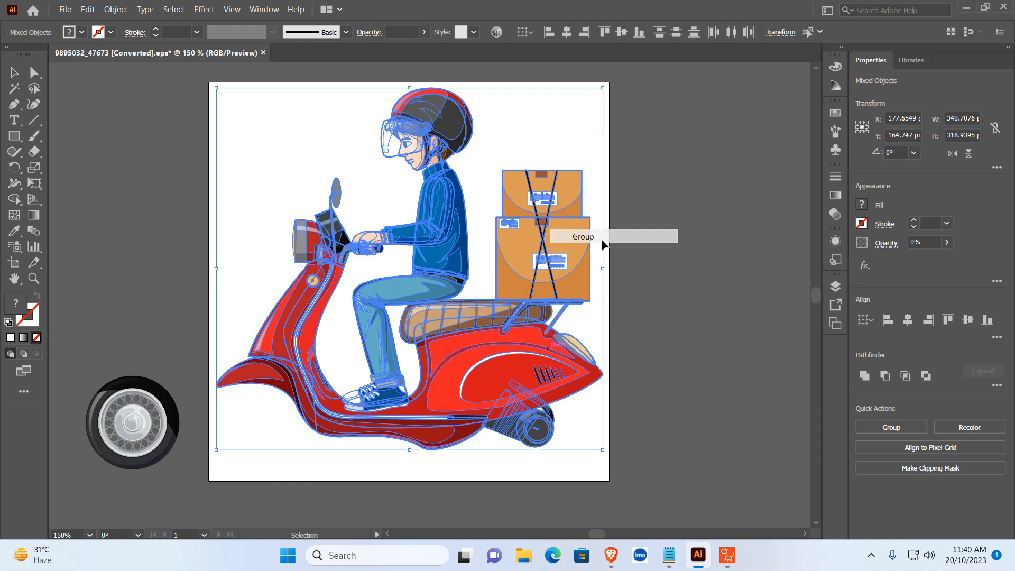
click(687, 312)
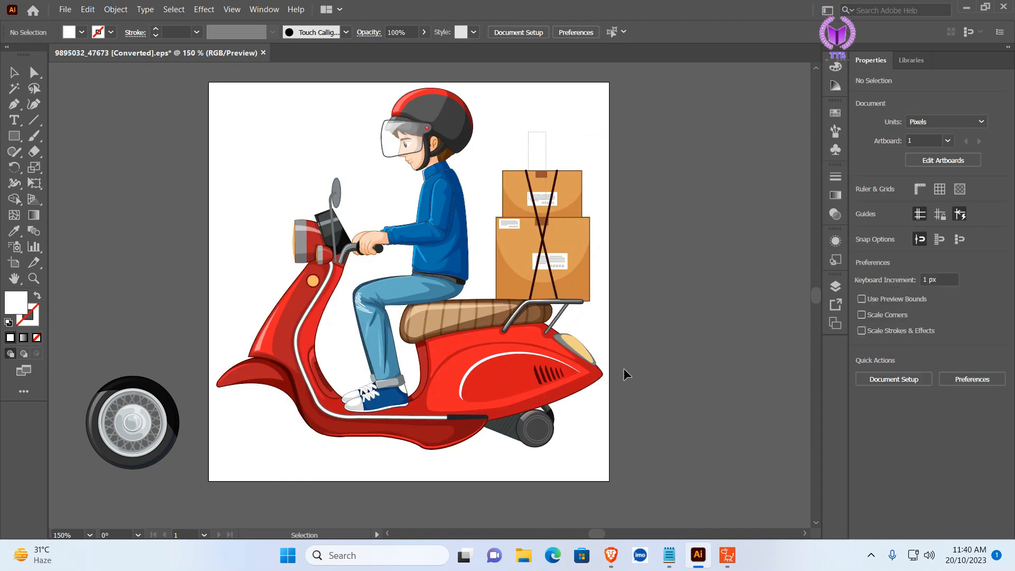
click(594, 452)
right_click(554, 367)
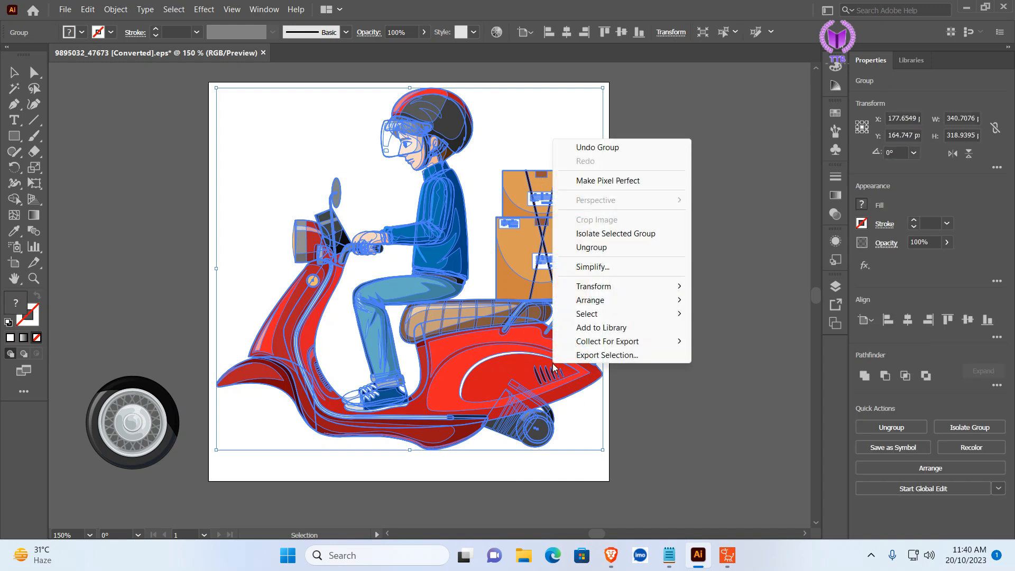
click(753, 259)
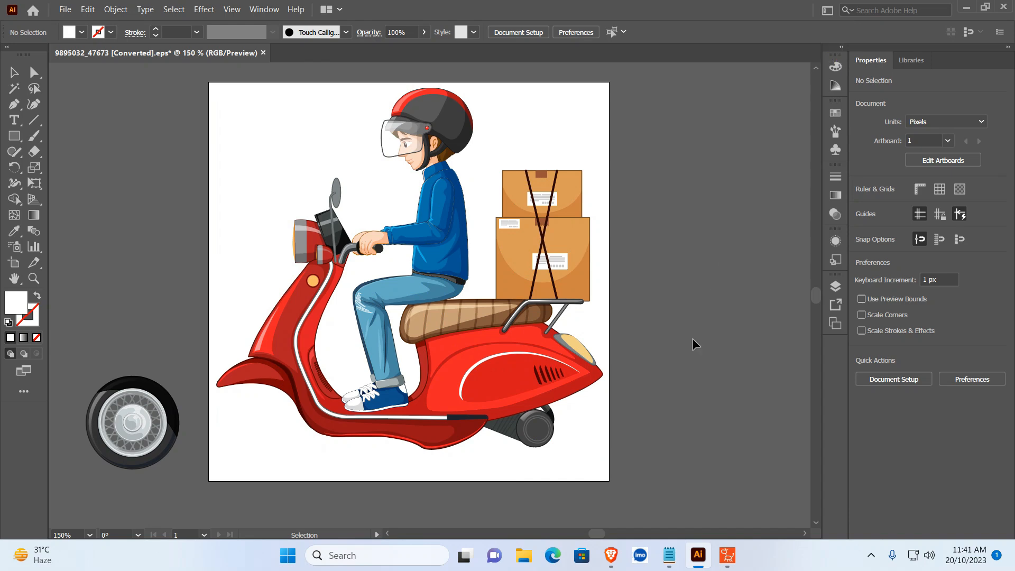
Collect the separate wheel and the grouped scooter with its rider as two individual export assets
click(263, 10)
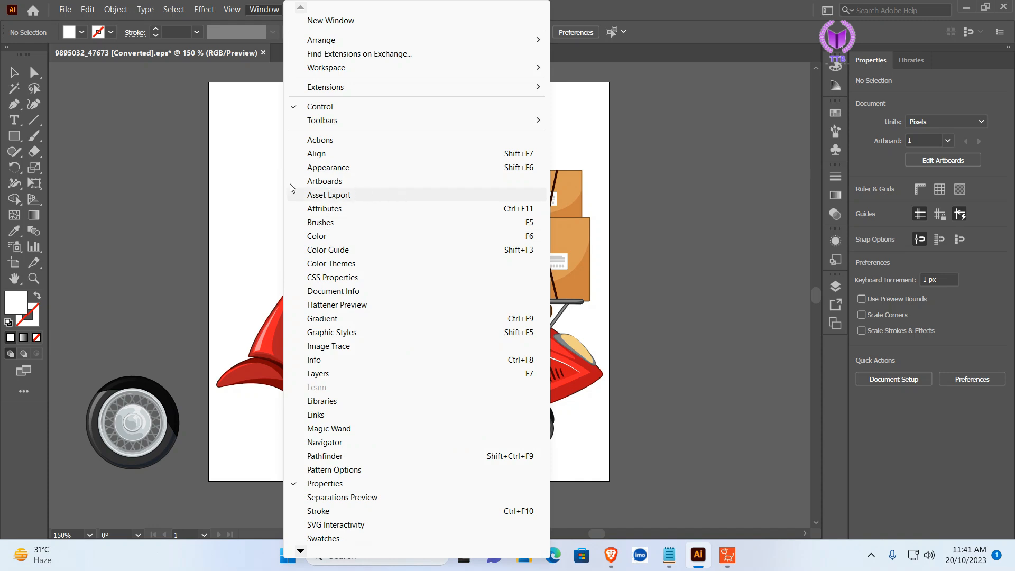
click(329, 195)
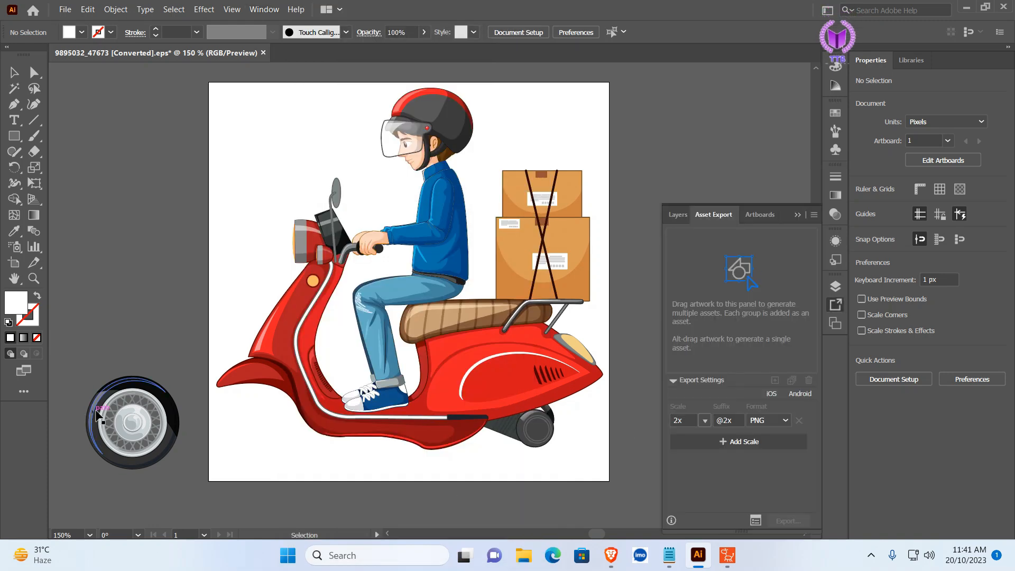
drag(146, 428, 740, 317)
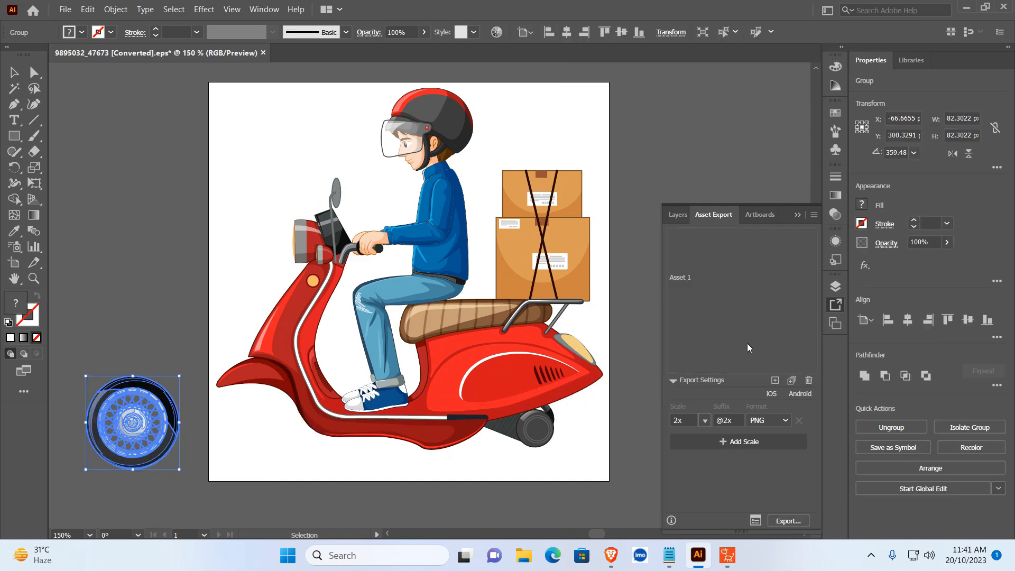
drag(426, 317, 709, 327)
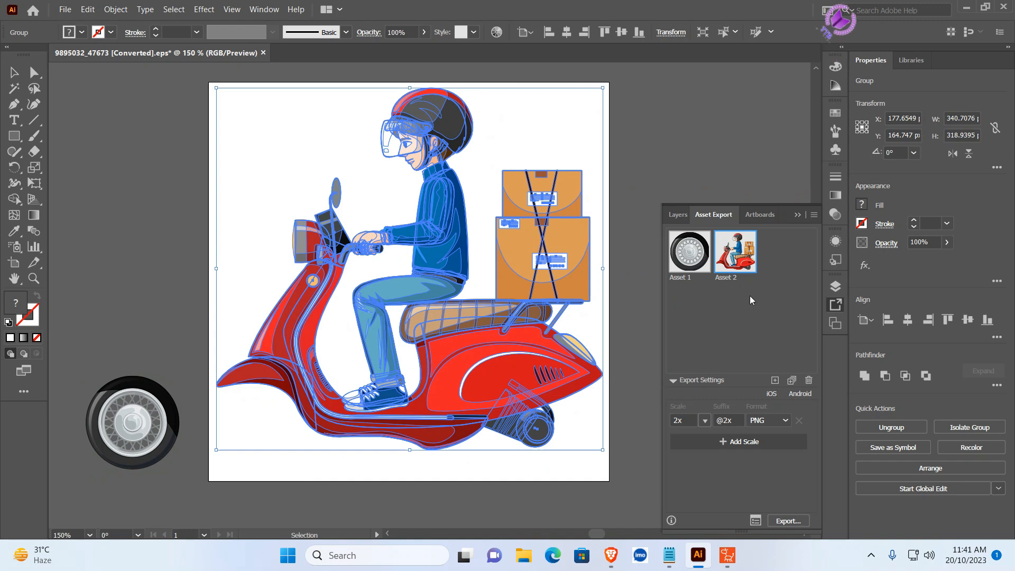
Open the export settings for the collected assets, include all assets, and cancel without exporting
click(756, 522)
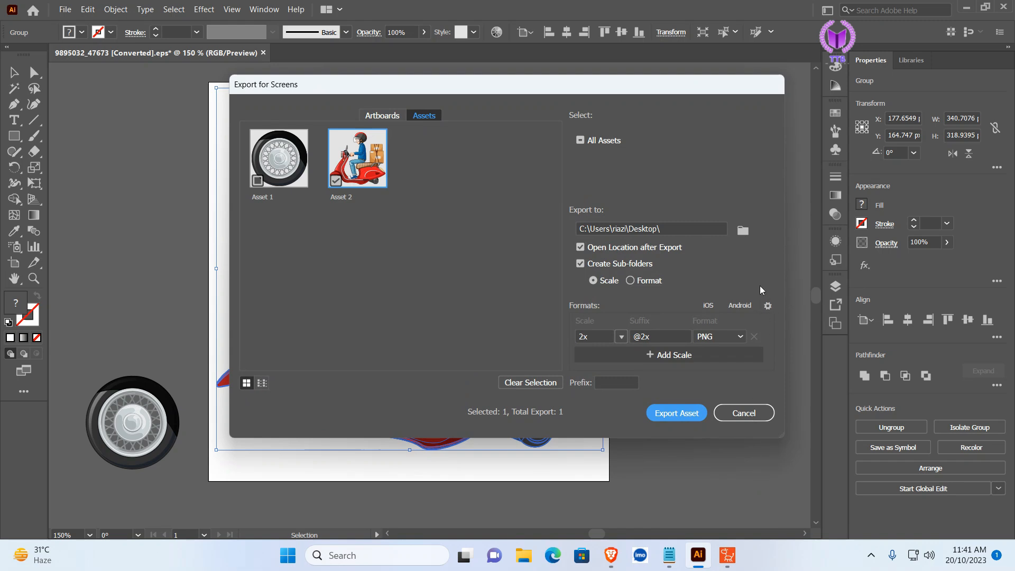
click(743, 231)
click(280, 223)
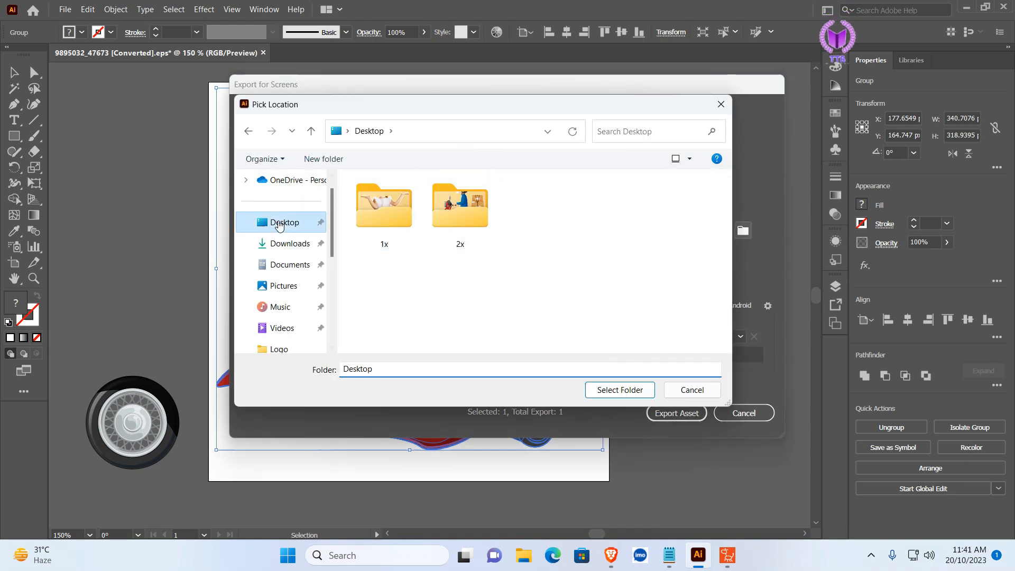
click(722, 105)
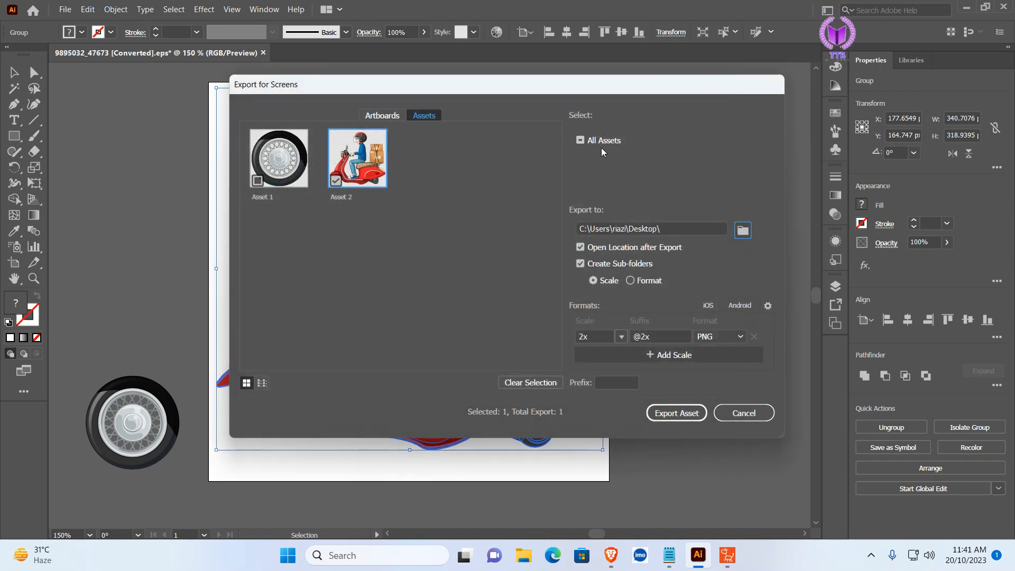
click(580, 141)
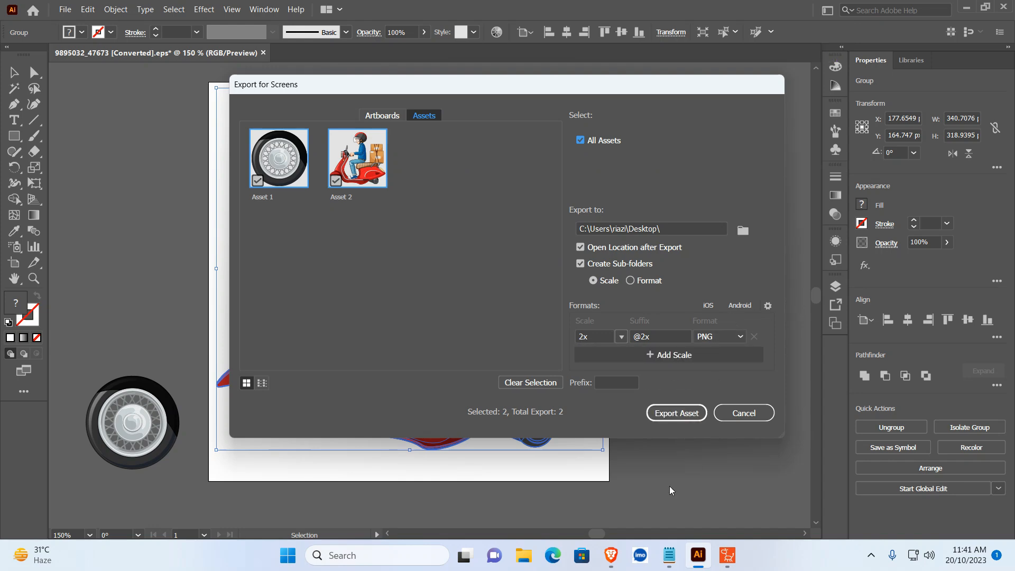
click(747, 418)
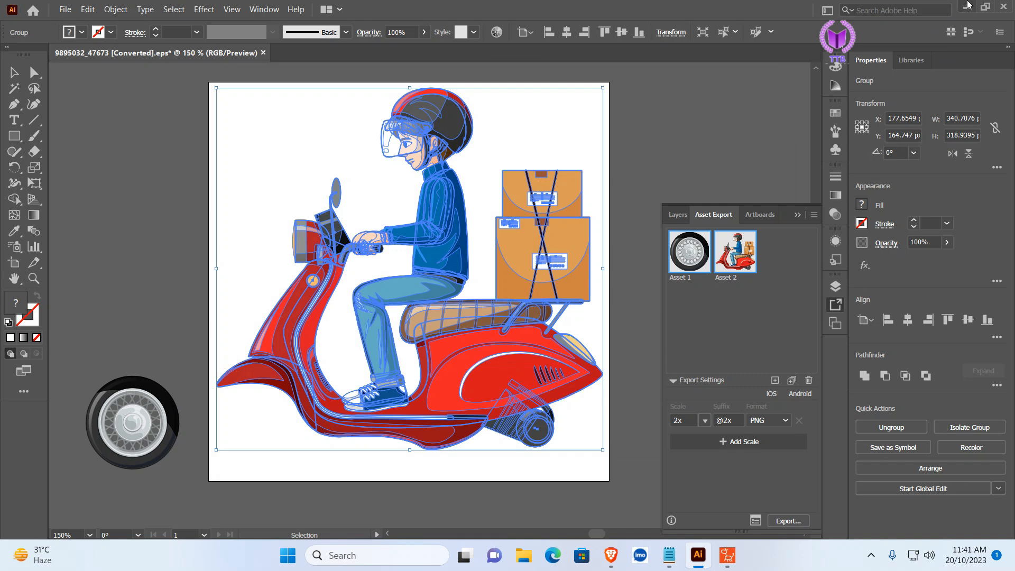
Minimise Illustrator and switch to the open scooter prop in Cartoon Animator 4
click(967, 6)
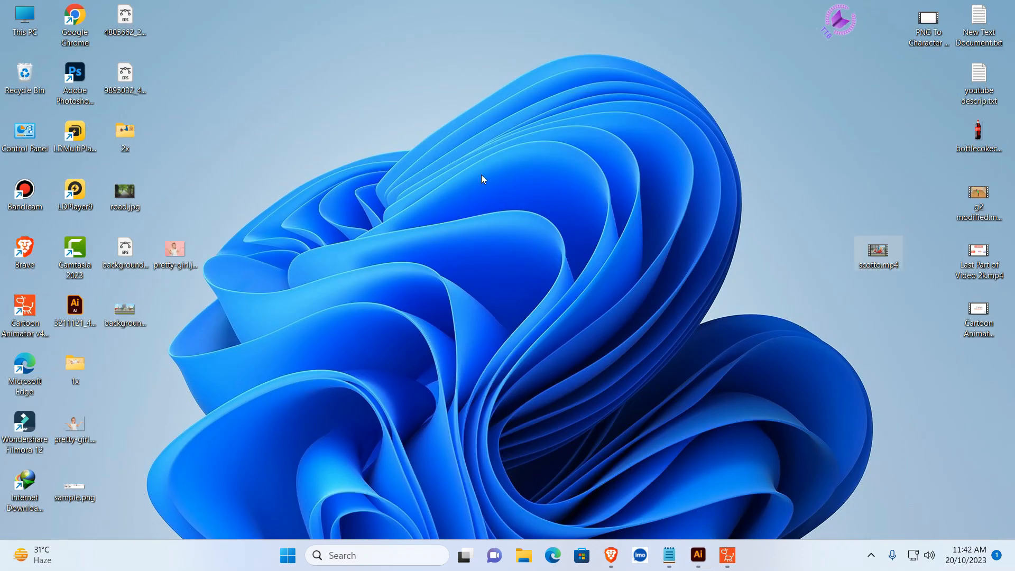
right_click(483, 179)
click(537, 262)
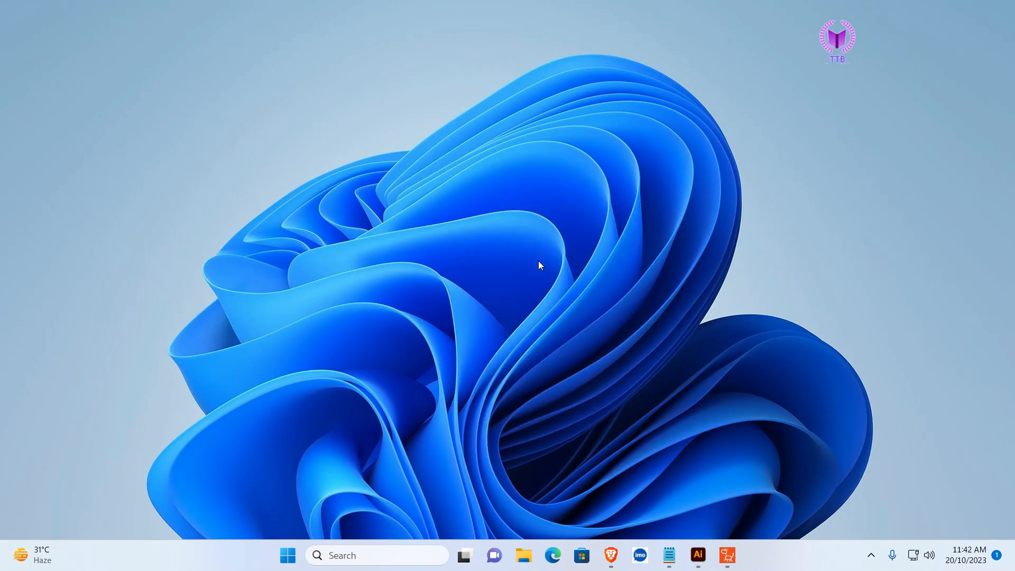
right_click(560, 182)
click(611, 269)
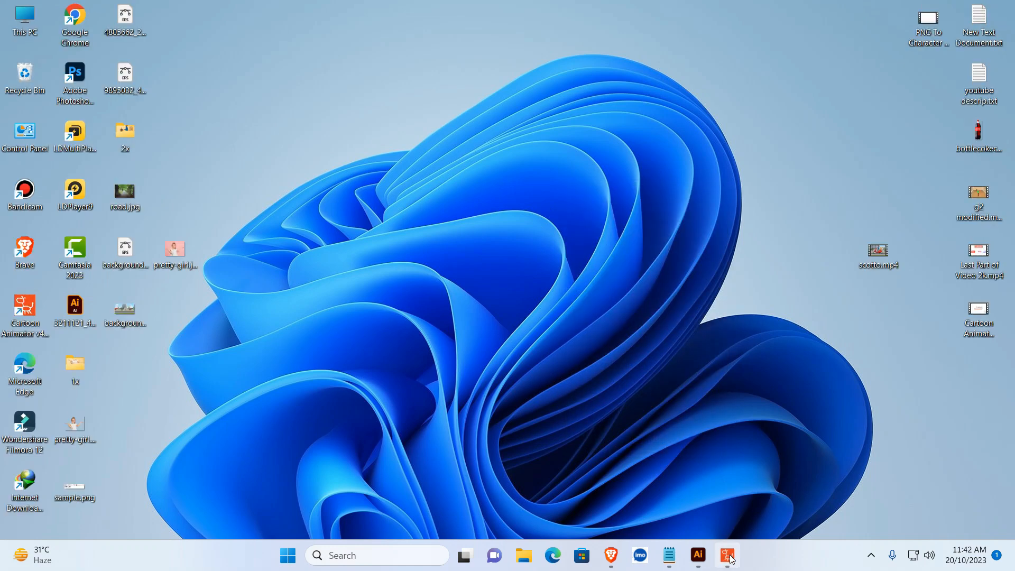
click(729, 557)
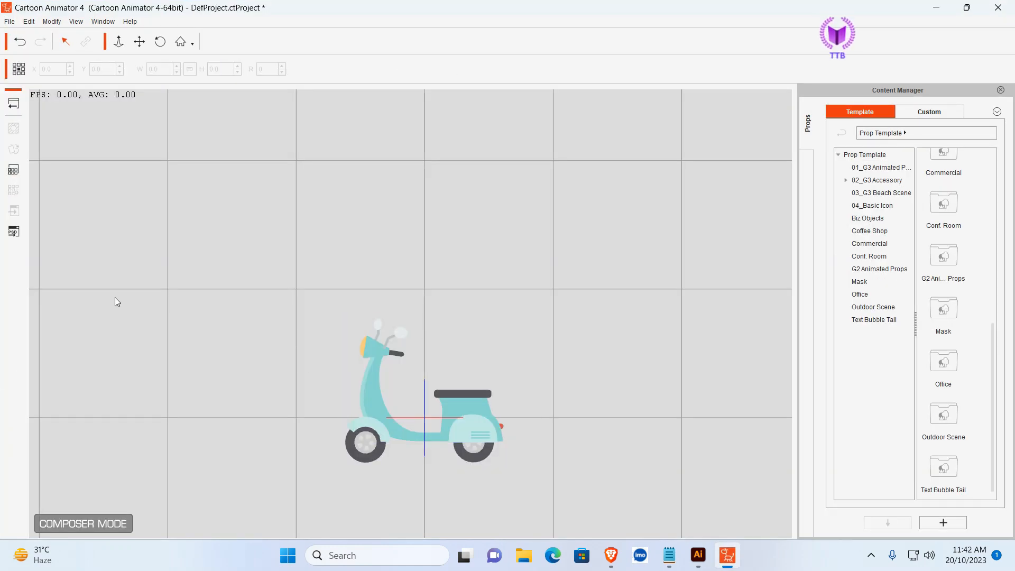
double_click(380, 349)
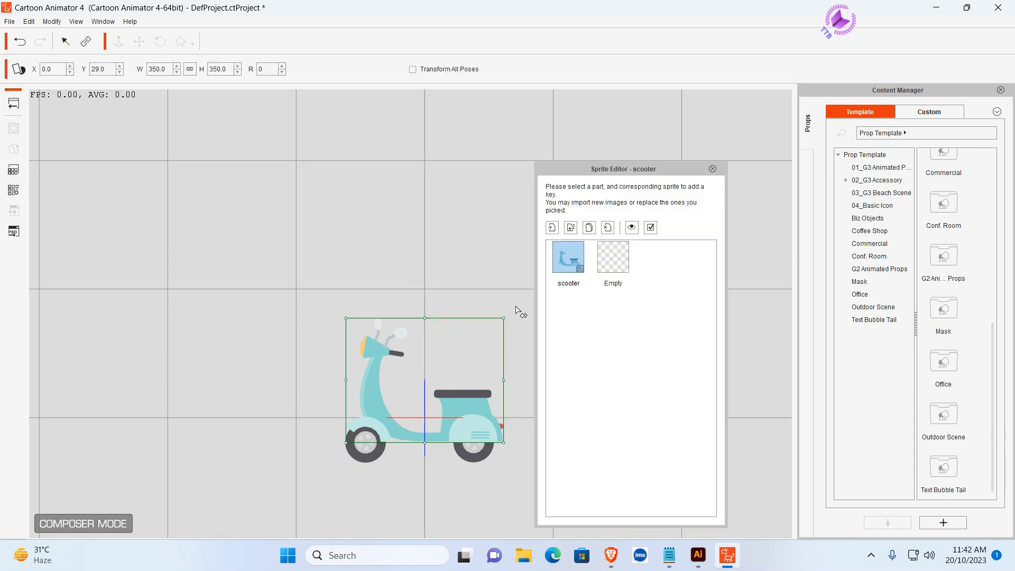
drag(687, 170, 765, 159)
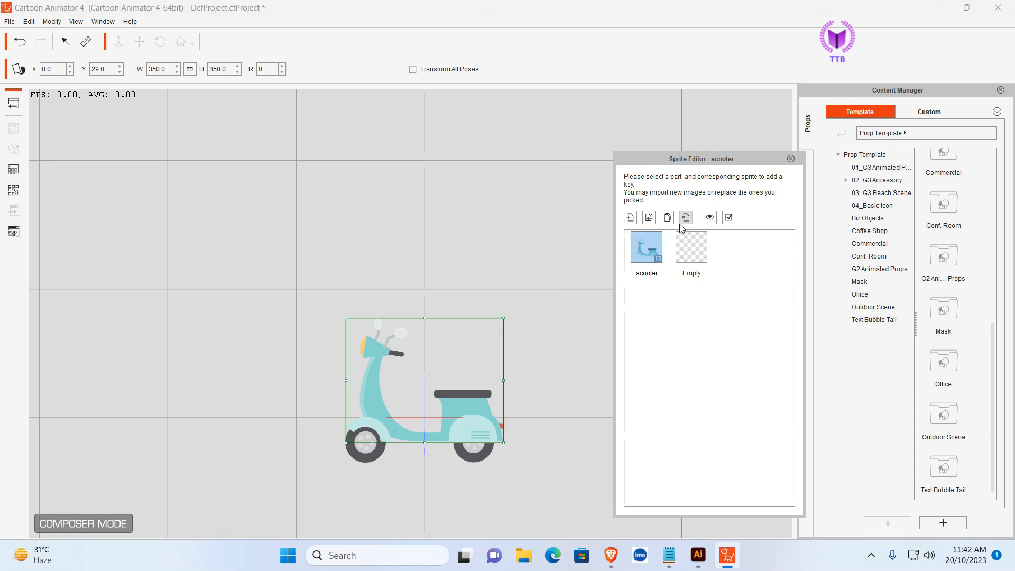
click(650, 219)
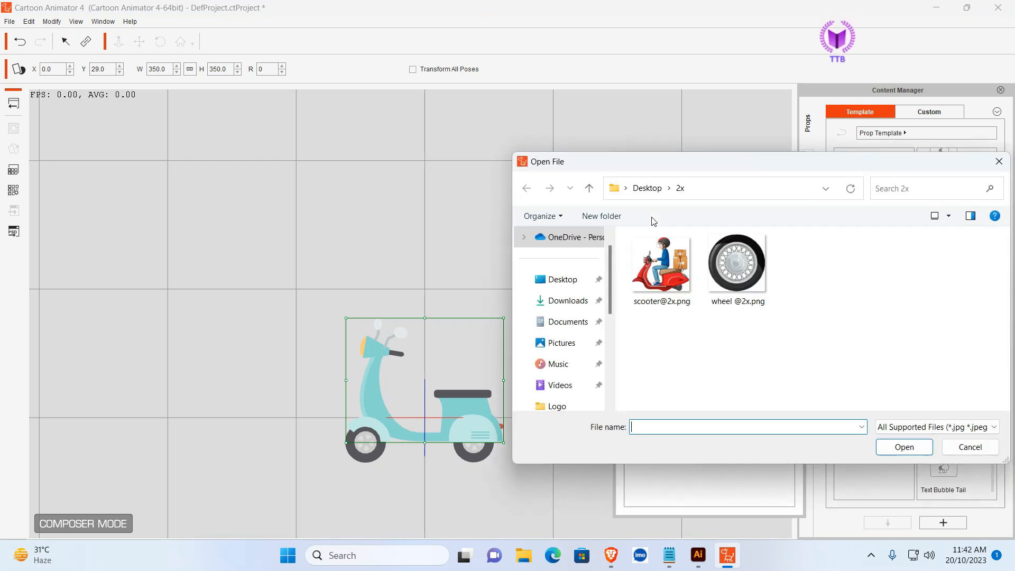
click(668, 259)
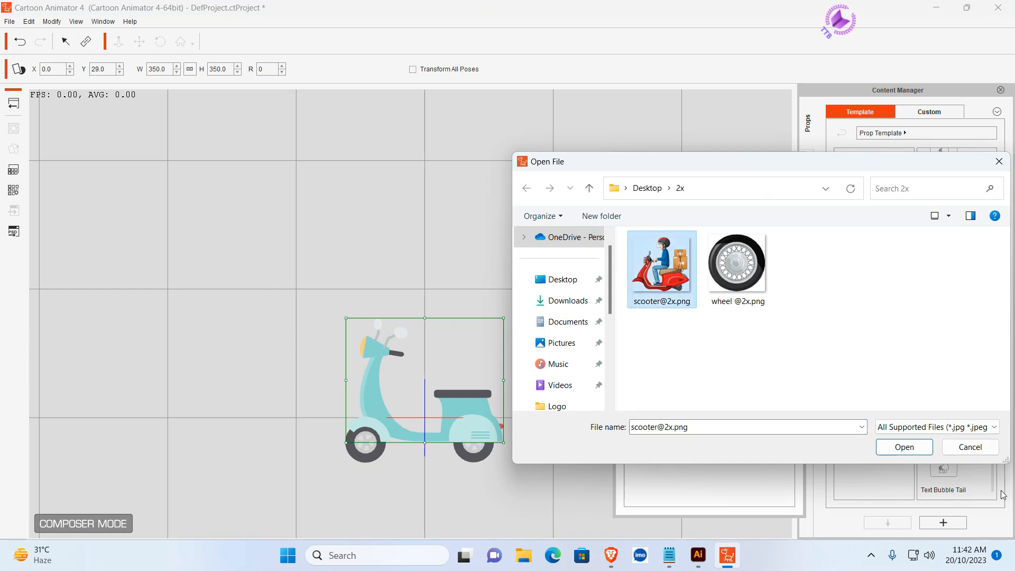
click(905, 447)
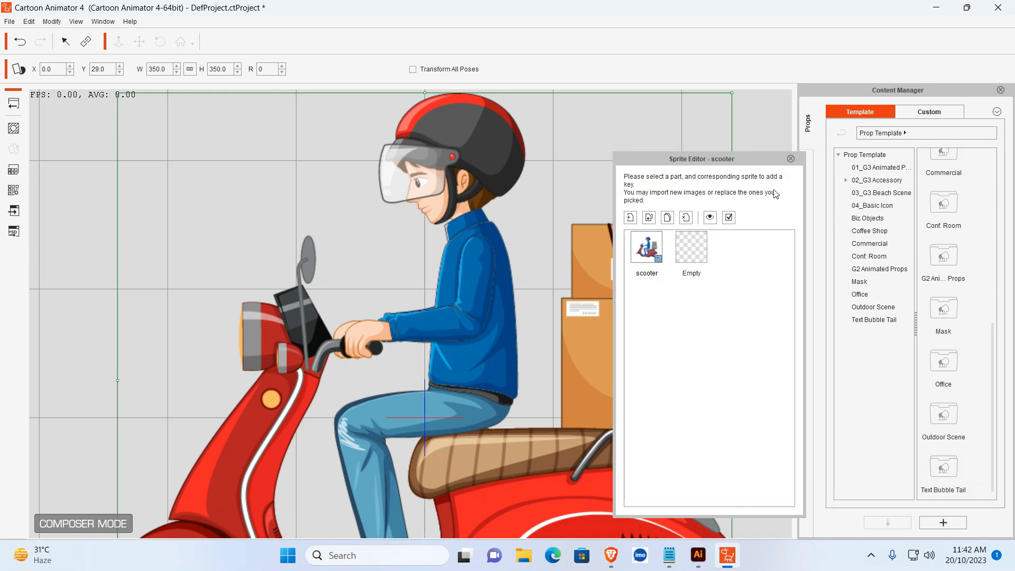
drag(759, 166, 916, 128)
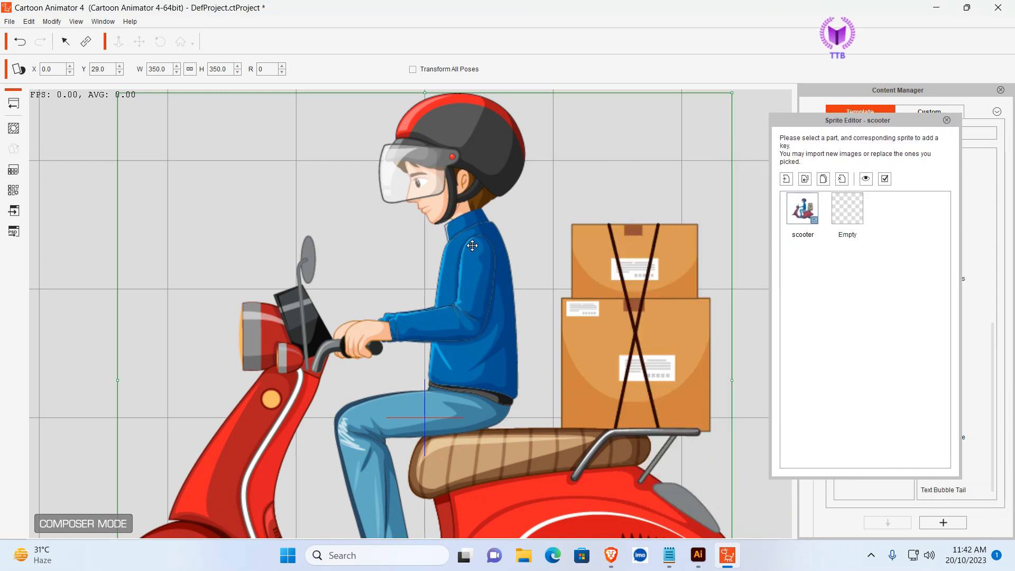
click(65, 42)
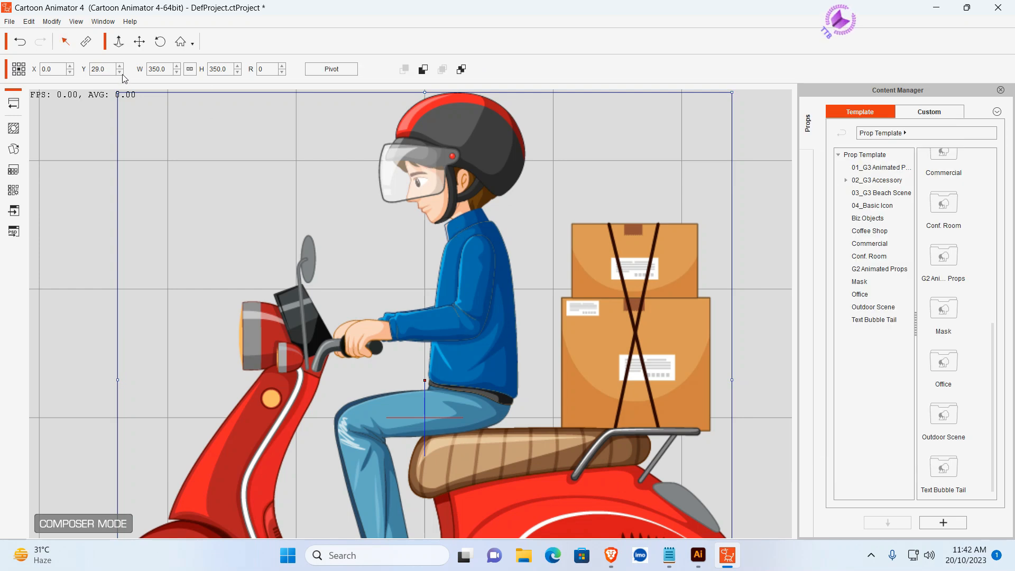
Scale the scooter body to about 205 in width and height and move it above the wheels, at about X -9, Y 149
click(139, 42)
scroll(482, 208, down, 1)
scroll(482, 208, down, 4)
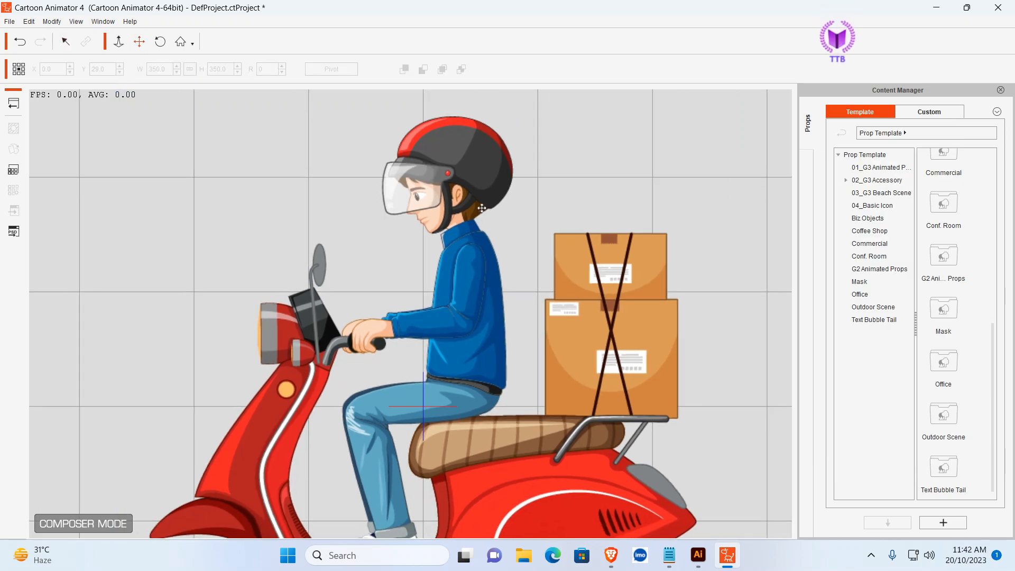
scroll(468, 227, down, 4)
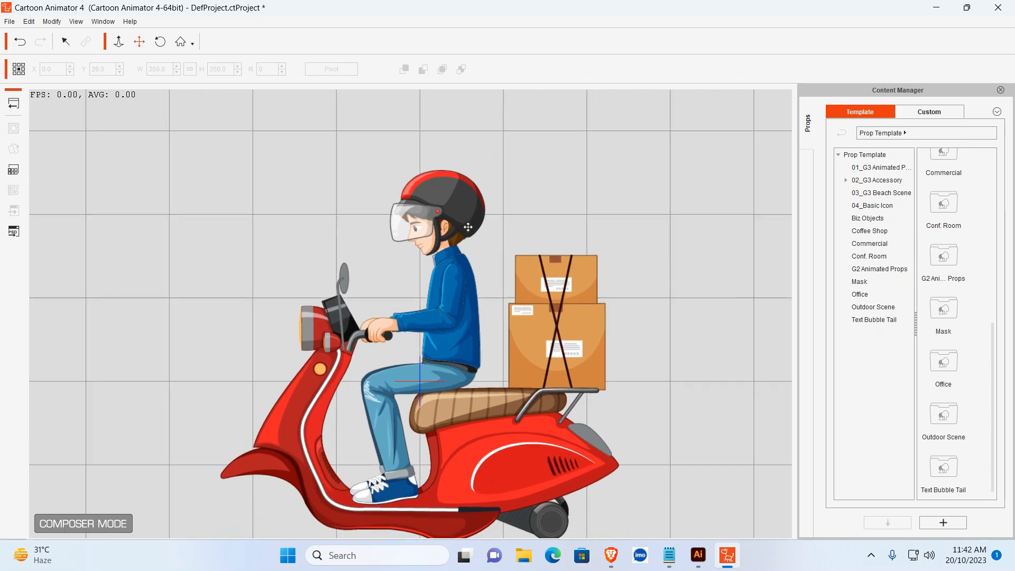
scroll(468, 227, down, 1)
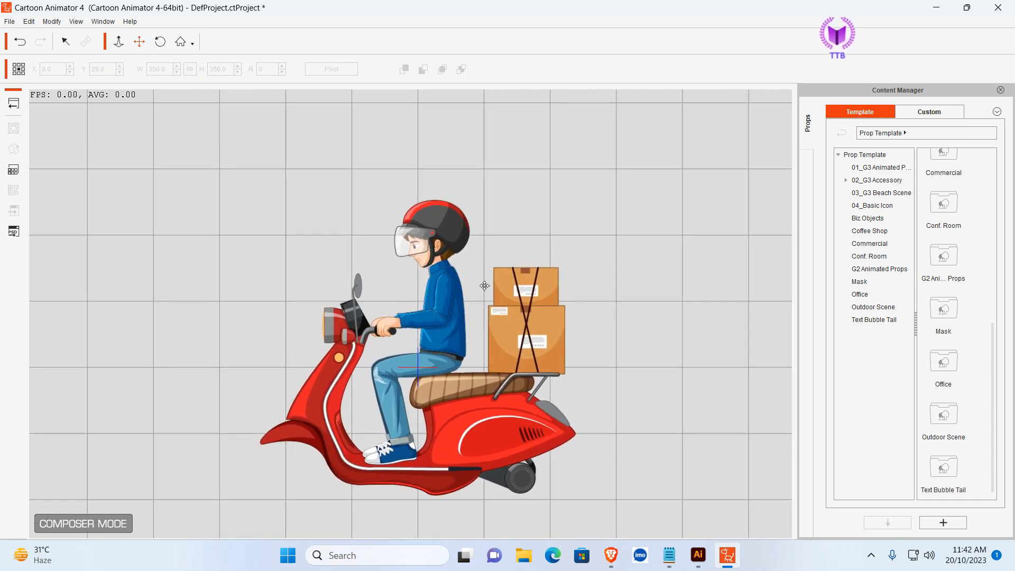
scroll(451, 308, down, 2)
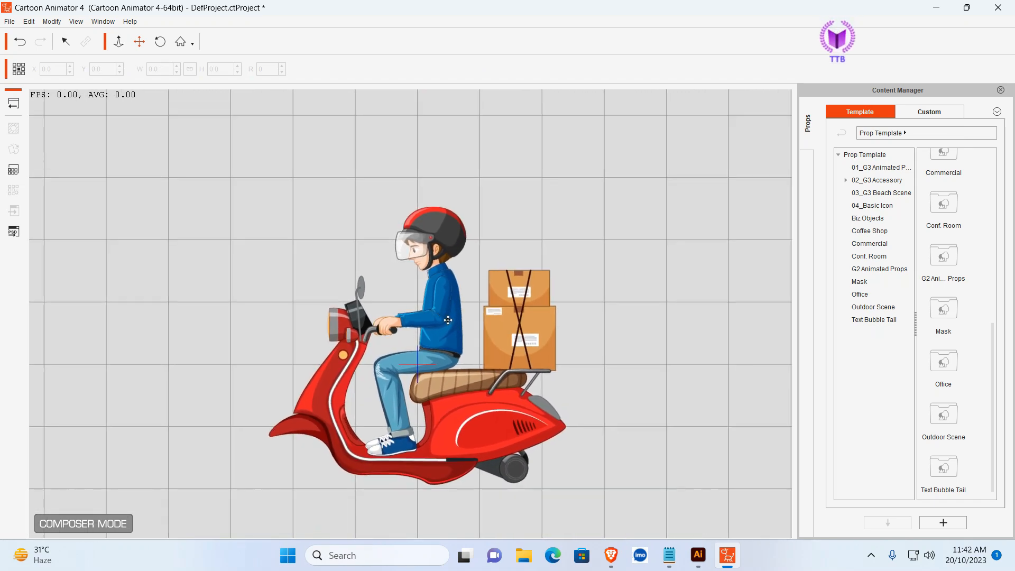
click(449, 320)
drag(443, 317, 445, 266)
drag(304, 176, 347, 218)
drag(415, 262, 413, 236)
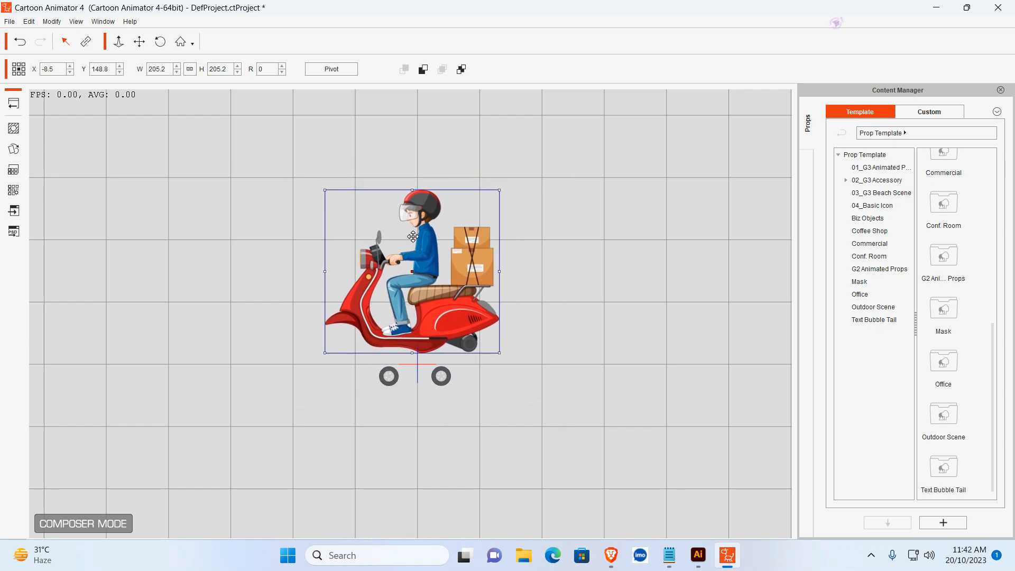
click(538, 320)
click(441, 376)
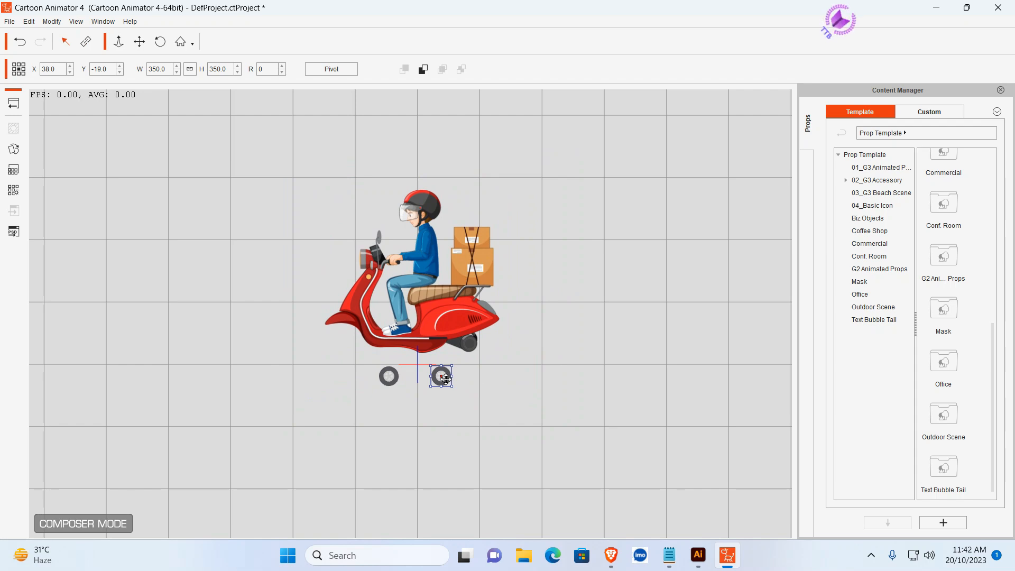
double_click(445, 378)
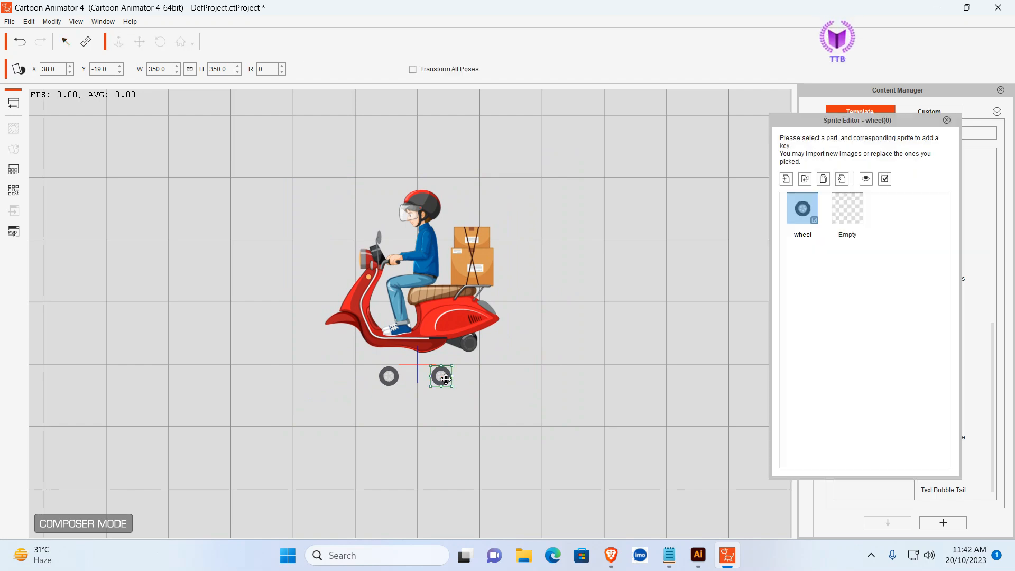
click(806, 180)
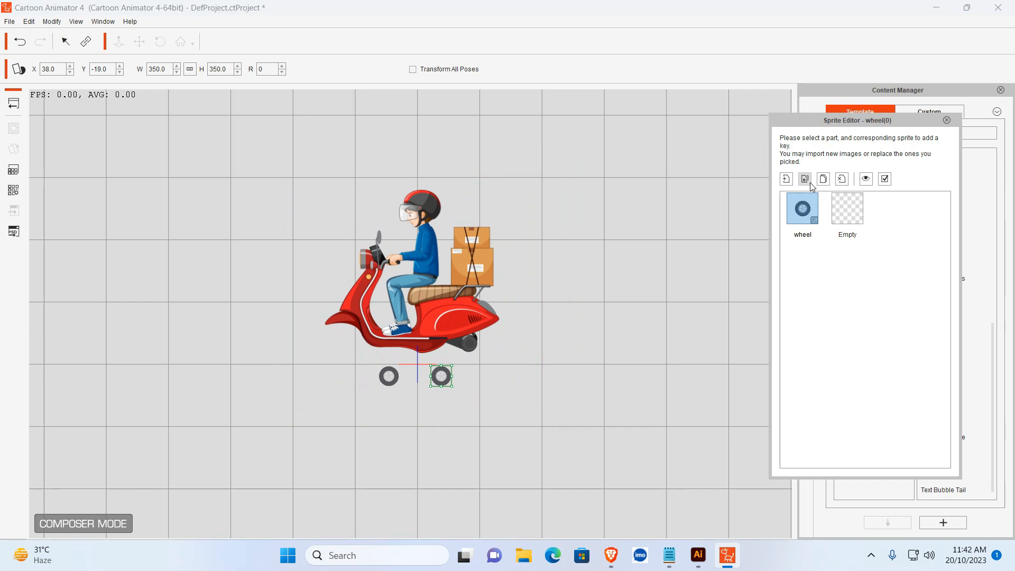
click(755, 236)
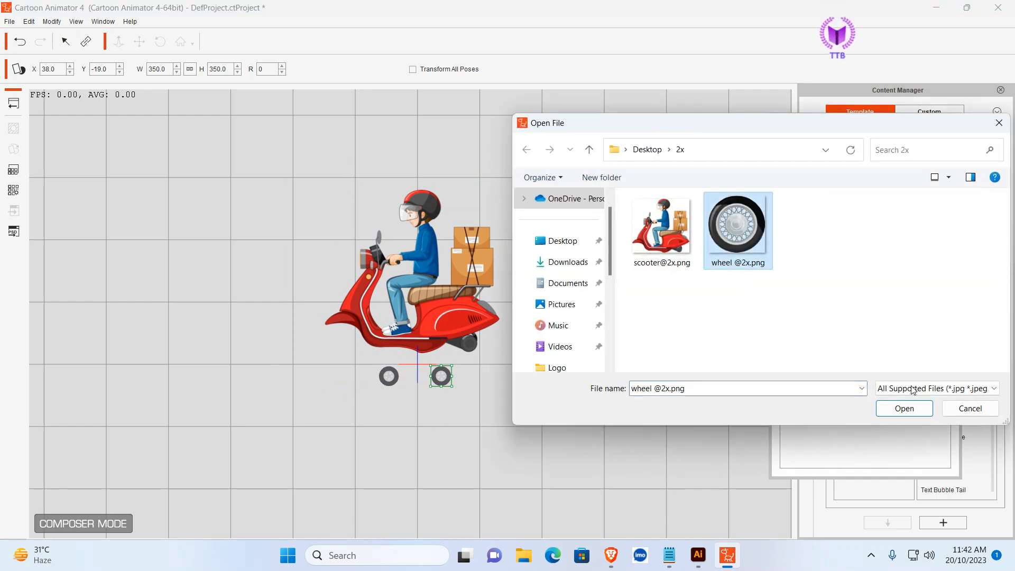
click(905, 408)
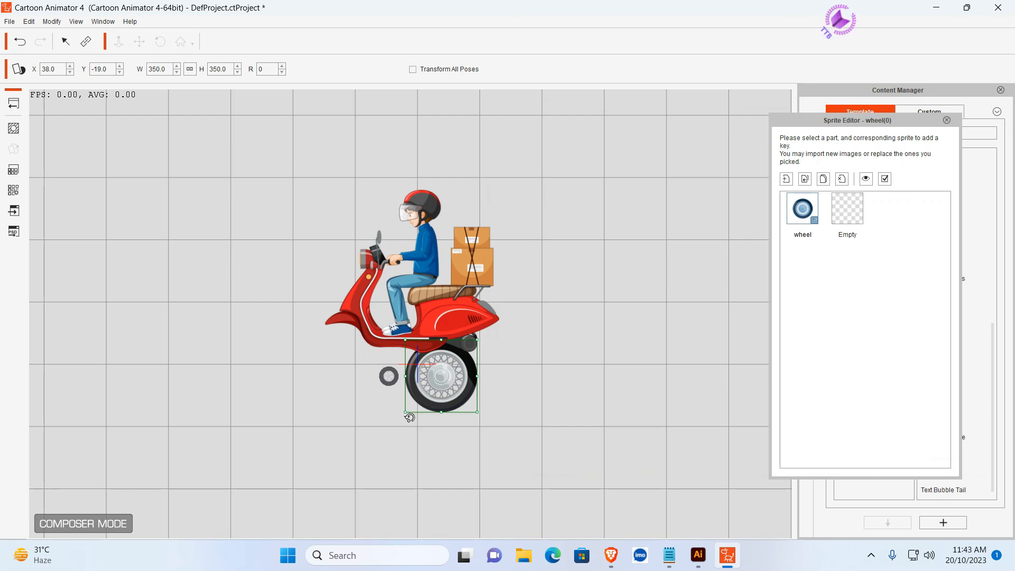
drag(406, 413, 416, 395)
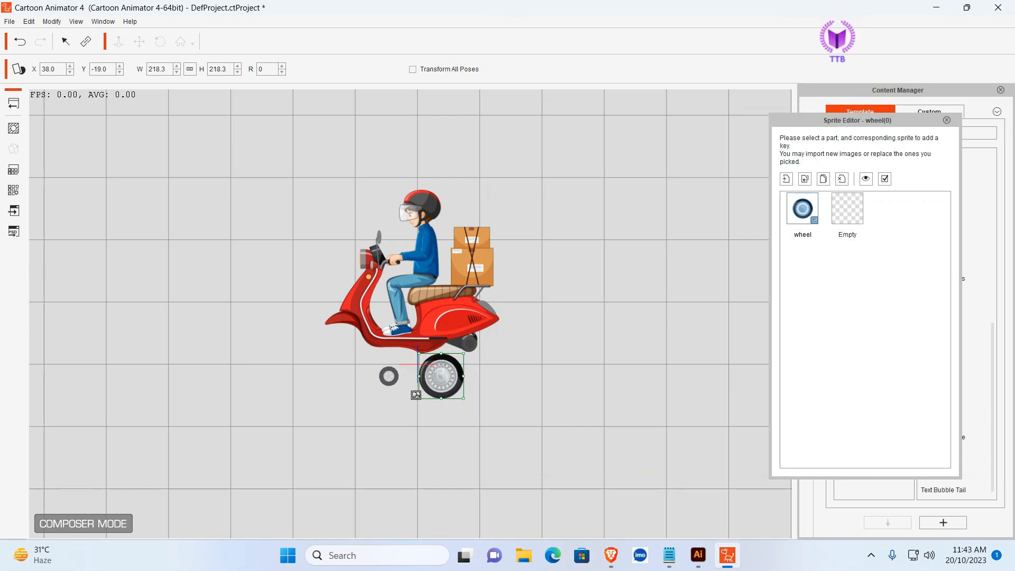
click(388, 377)
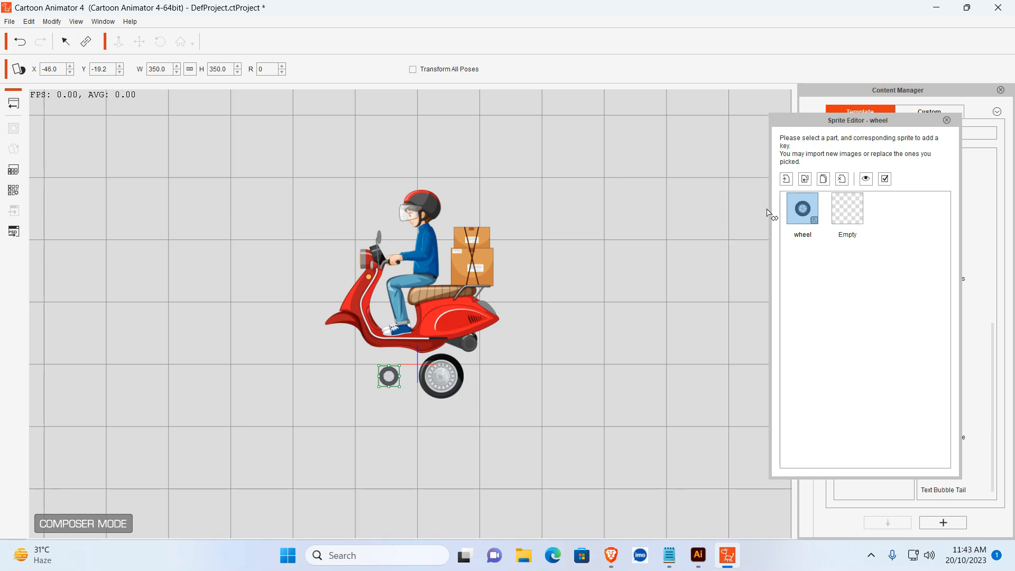
click(804, 180)
click(737, 228)
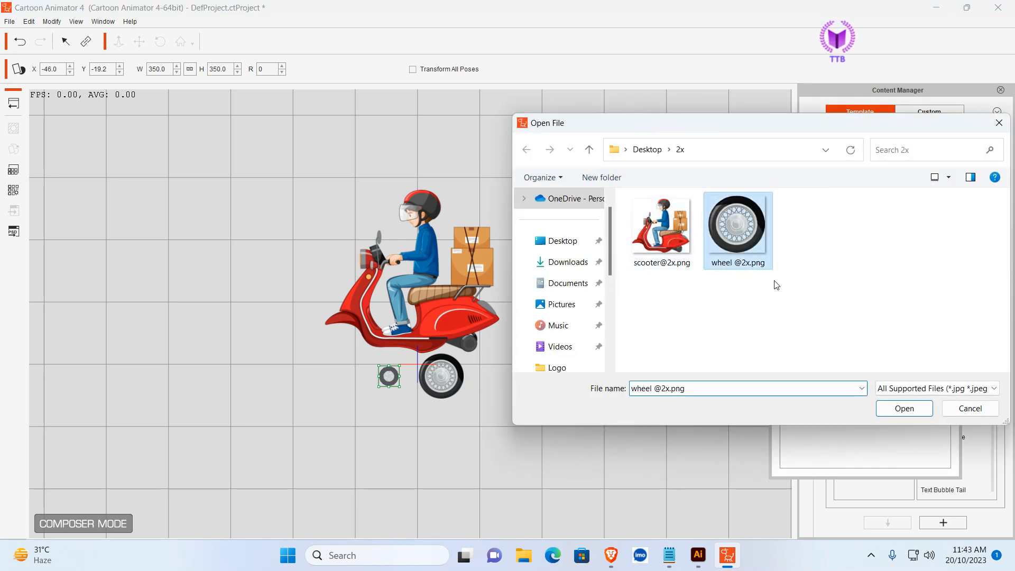
click(905, 408)
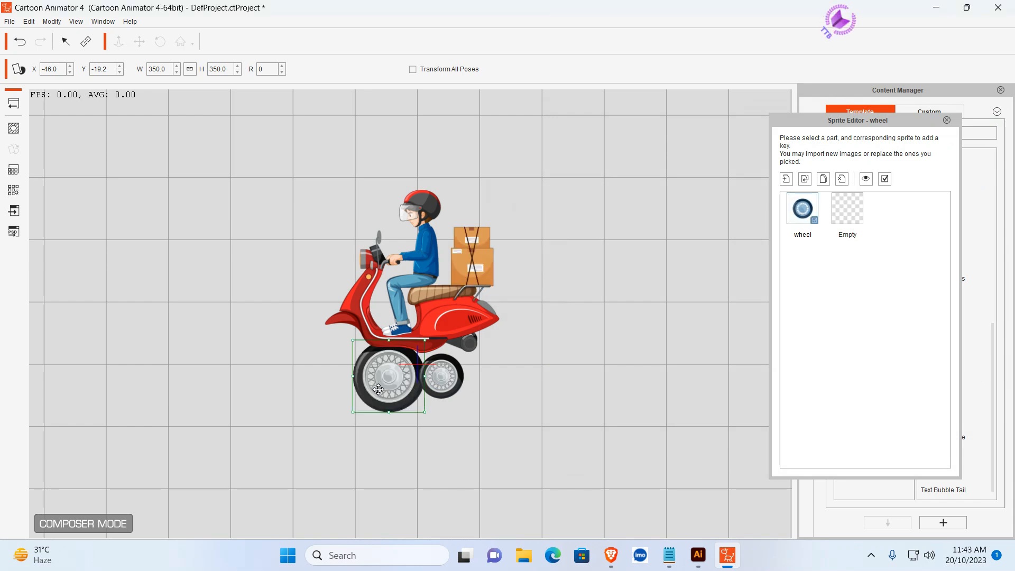
mouse_move(354, 340)
mouse_down()
mouse_move(377, 364)
mouse_move(363, 367)
mouse_move(352, 338)
mouse_up()
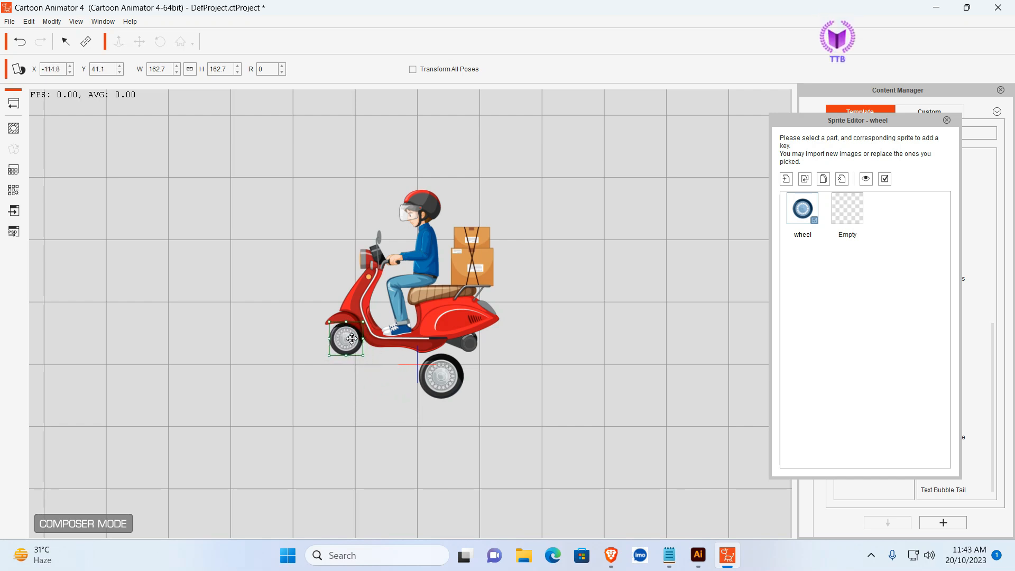
drag(328, 357, 333, 354)
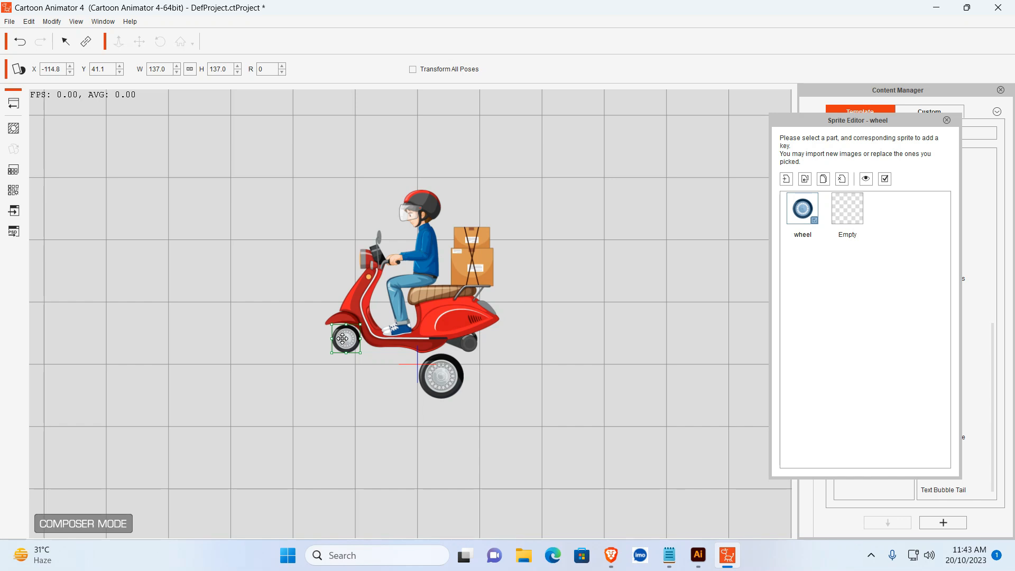
Move the rear wheel under the scooter's tail at about X 83, Y 36 and scale it to about 192
click(447, 380)
drag(445, 378, 473, 344)
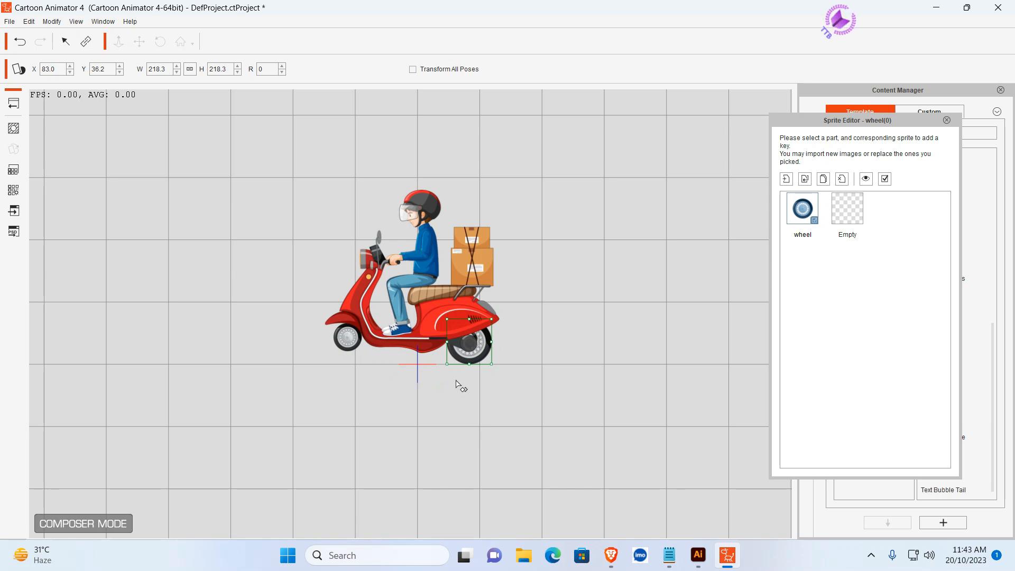
drag(448, 363, 453, 361)
Scale the front wheel to about 169 in width and height and nudge it slightly down within the fender
click(348, 340)
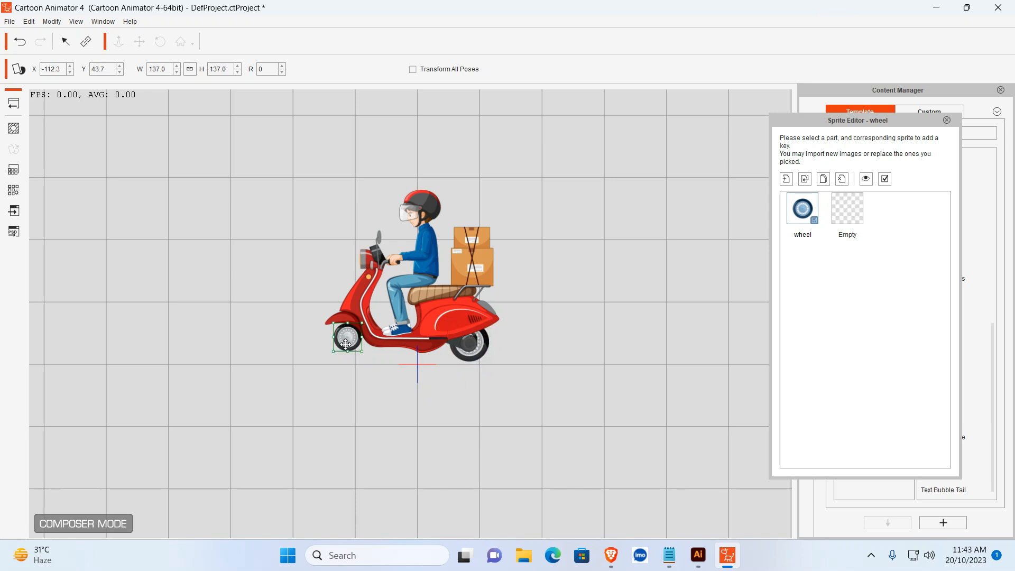
drag(337, 350, 331, 354)
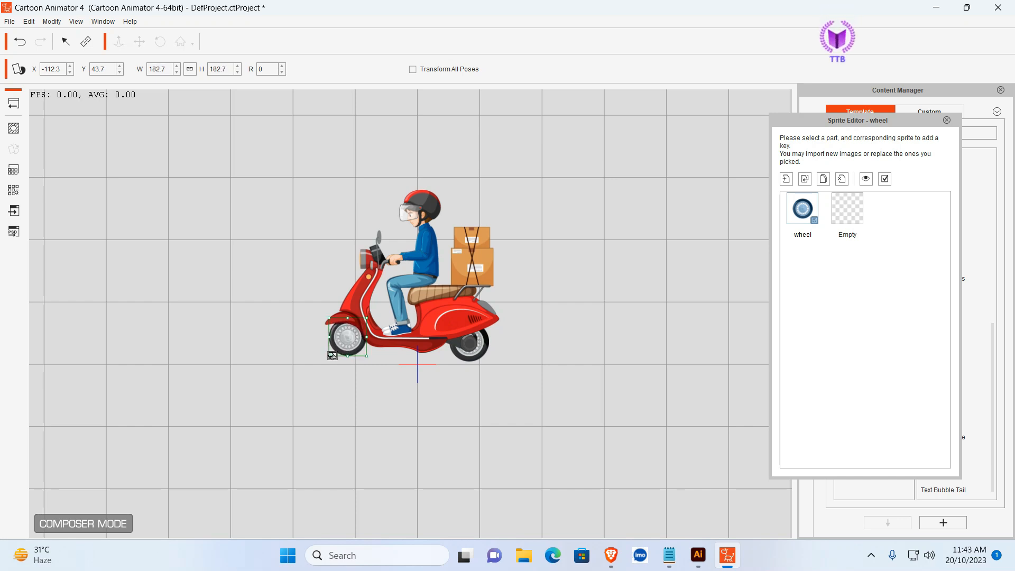
drag(332, 355, 334, 355)
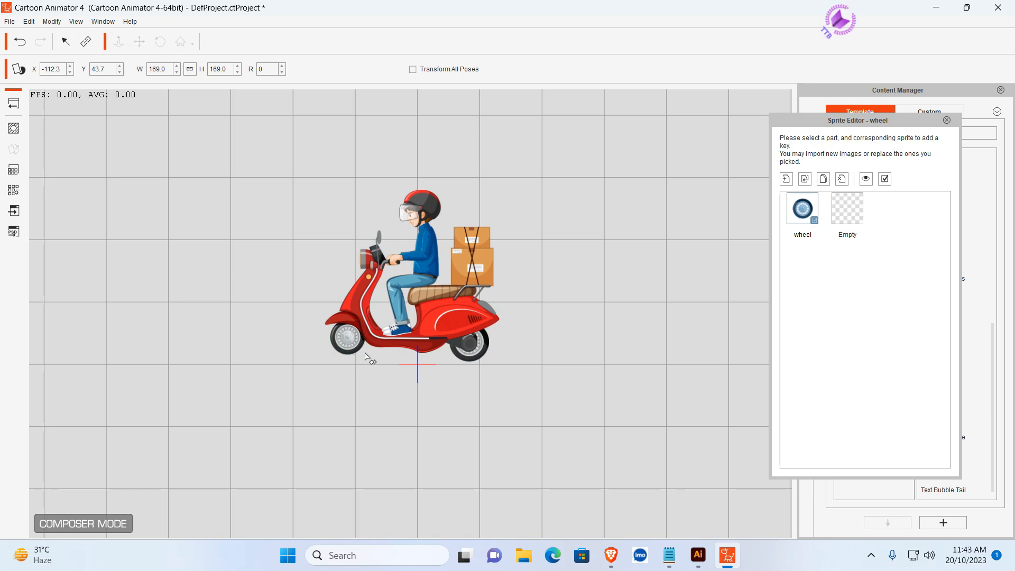
drag(351, 336, 352, 339)
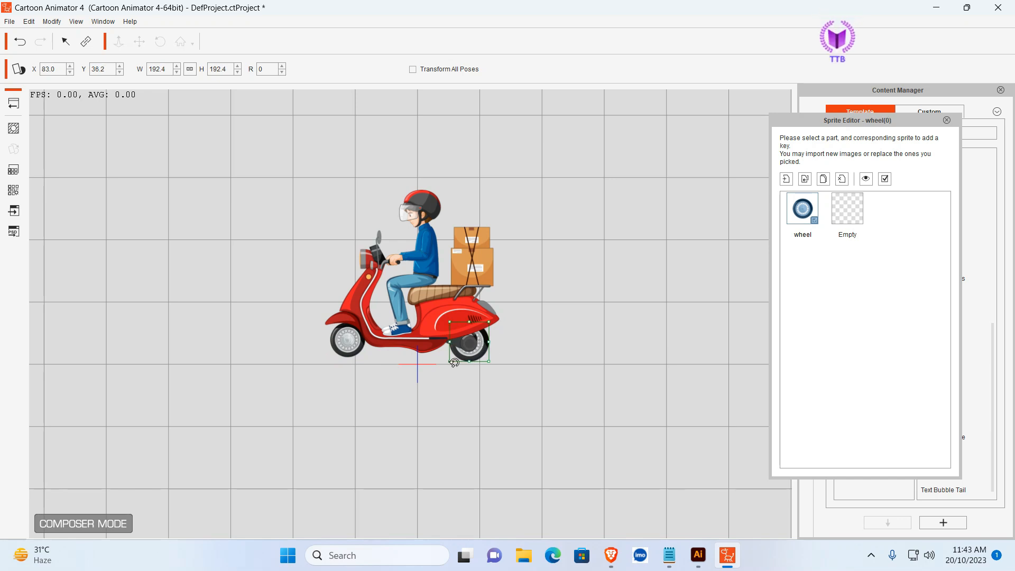
Scale the rear wheel to about 186 in width and height and deselect it
click(515, 376)
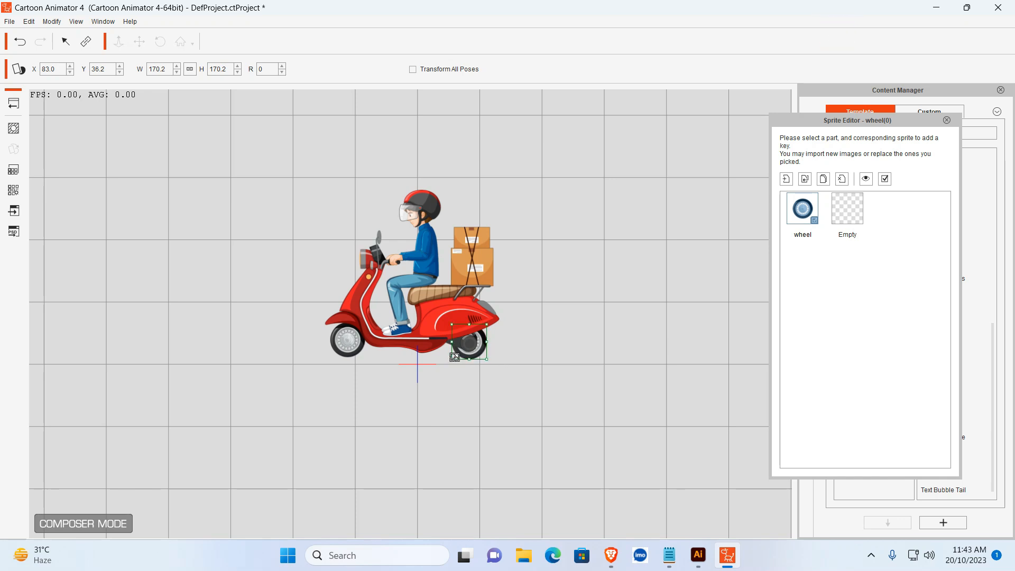
drag(455, 360, 454, 361)
click(552, 361)
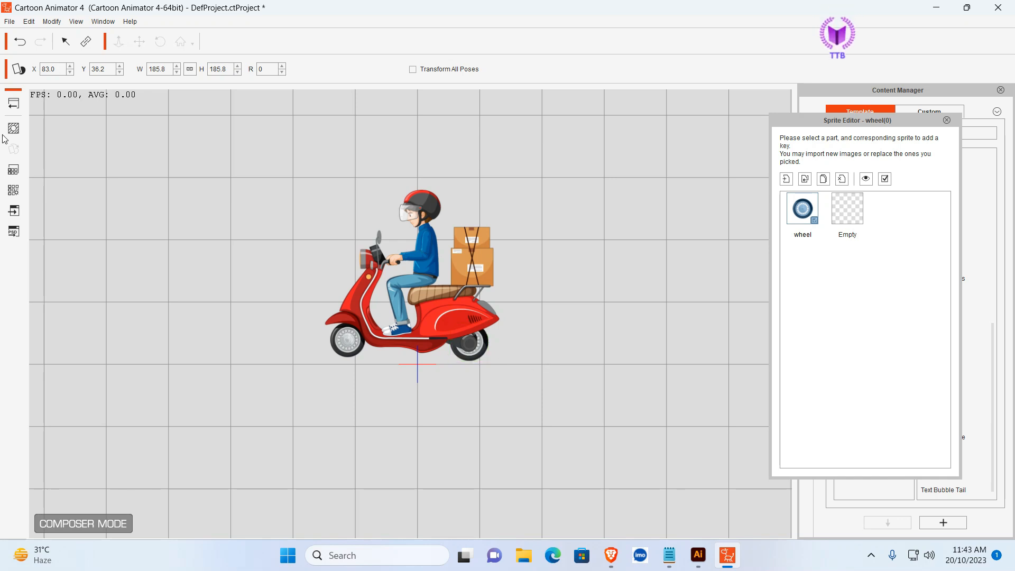
Return to the stage, scale the whole scooter prop to about 75 and centre it at about X -3, Y 6
click(13, 104)
drag(428, 192, 448, 305)
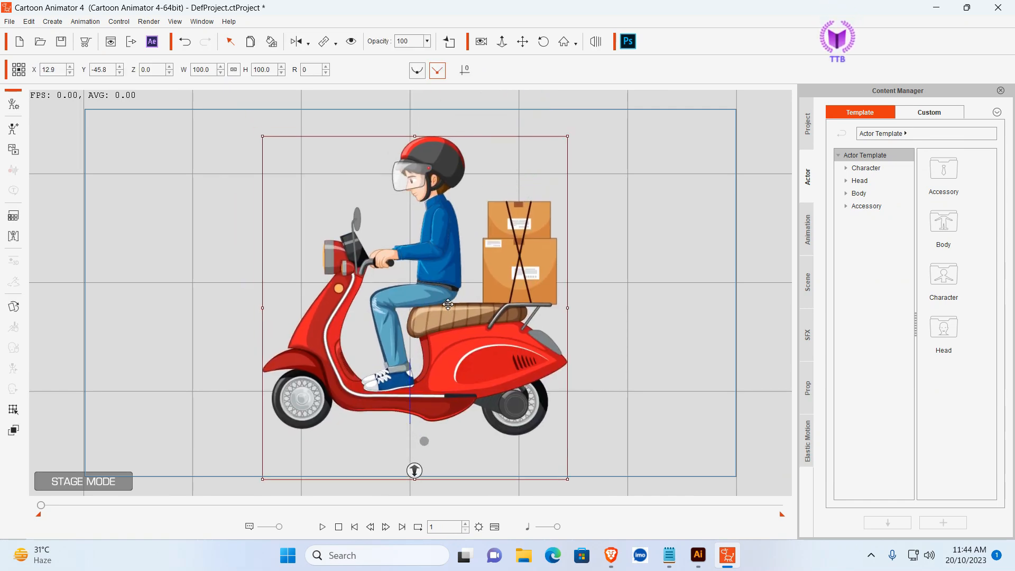
drag(261, 136, 303, 211)
drag(406, 267, 390, 211)
Run the prop's scooter_moving action from the first frame
right_click(411, 210)
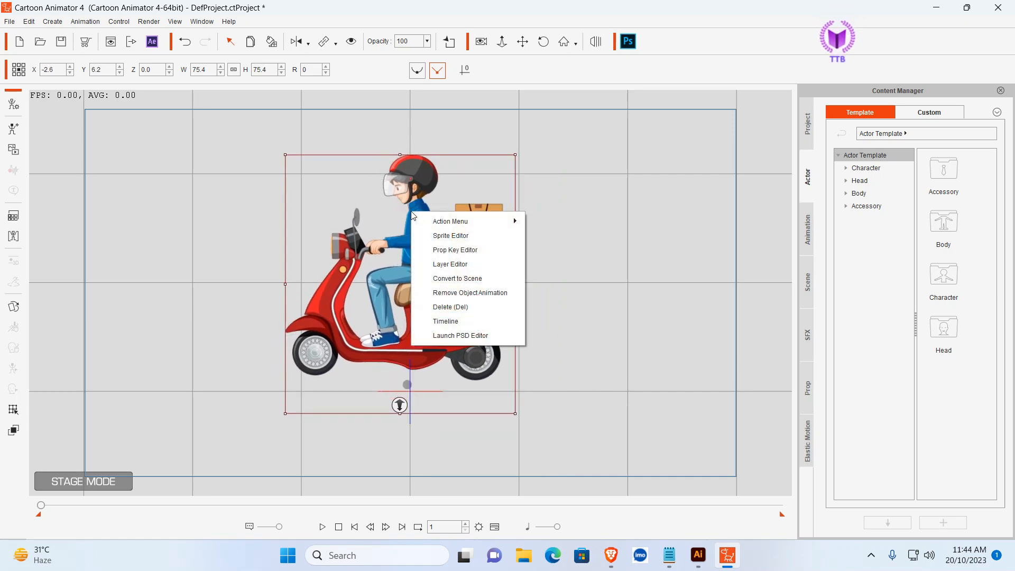
mouse_move(444, 225)
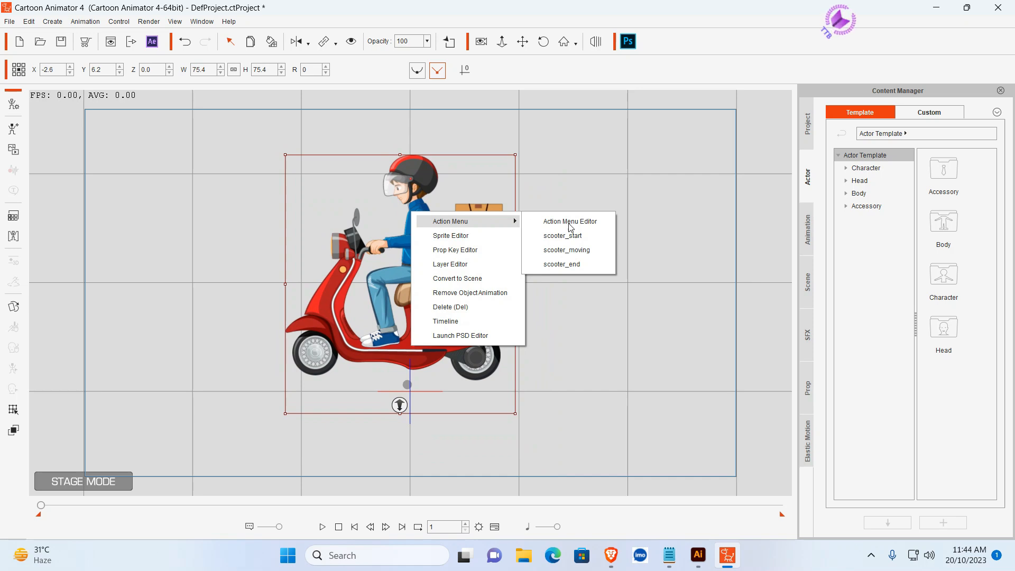
click(568, 253)
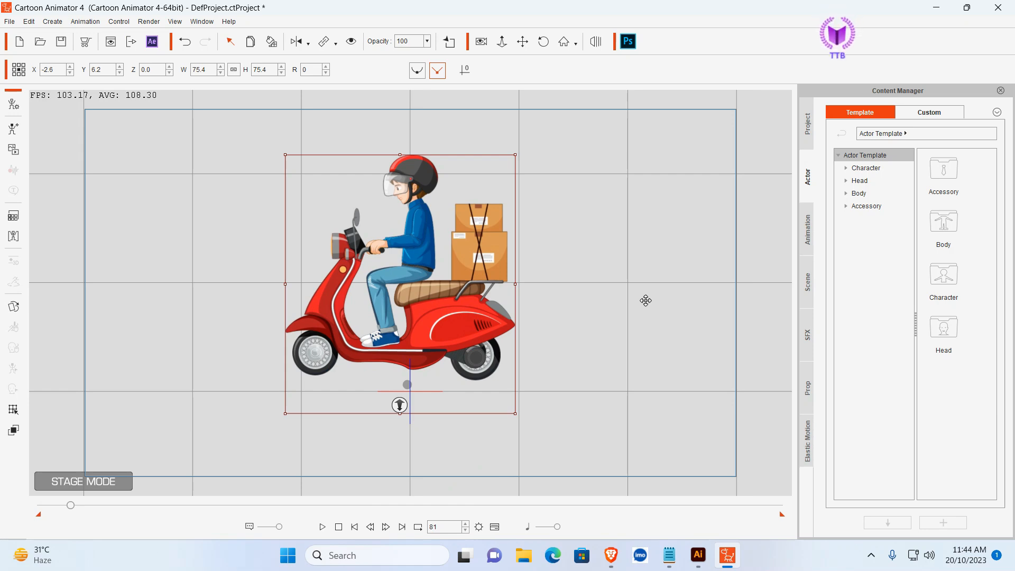
Reopen the prop in the composer and check the pivot positions of the front and rear wheels
click(16, 104)
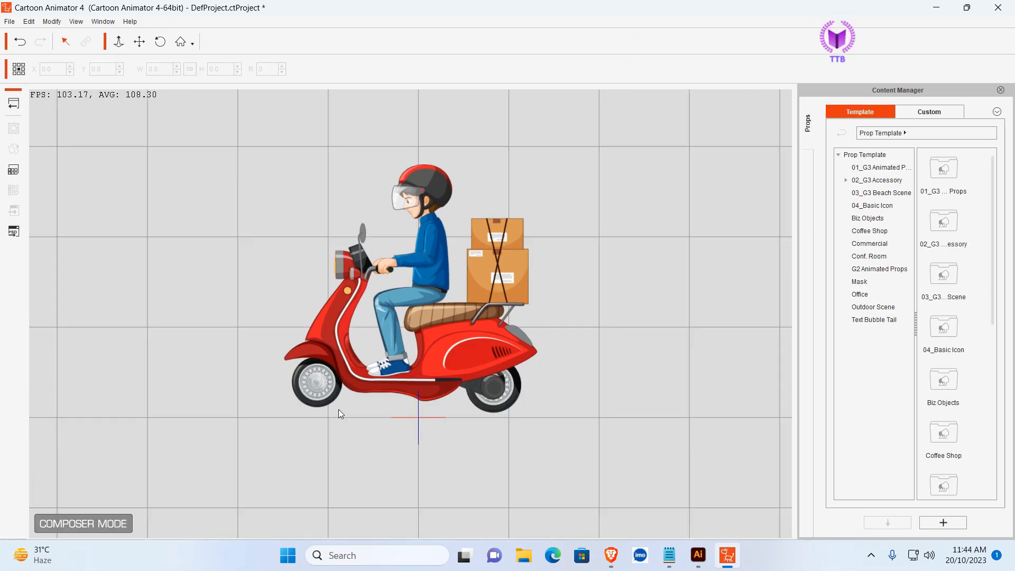
click(322, 389)
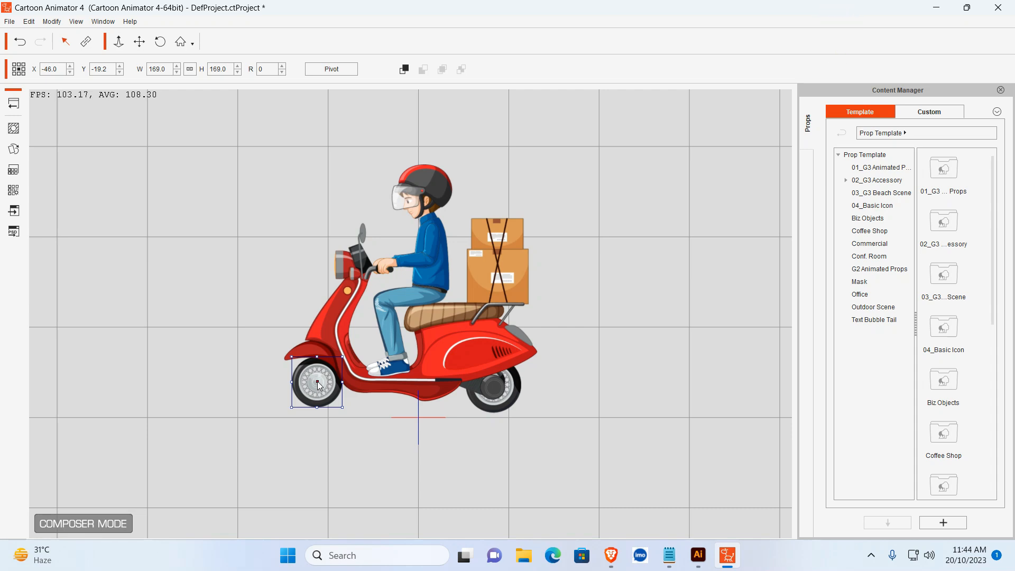
click(512, 398)
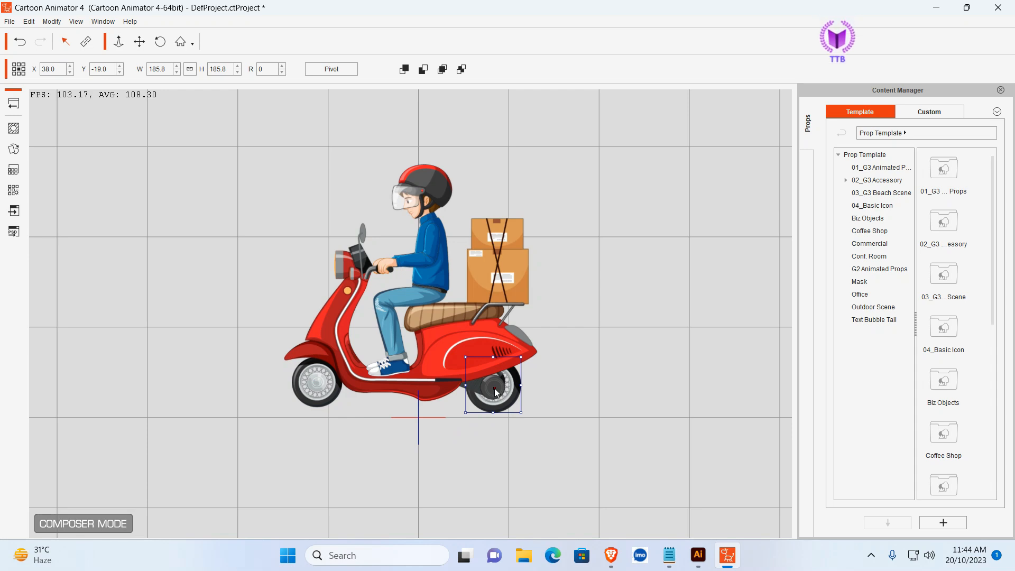
click(585, 404)
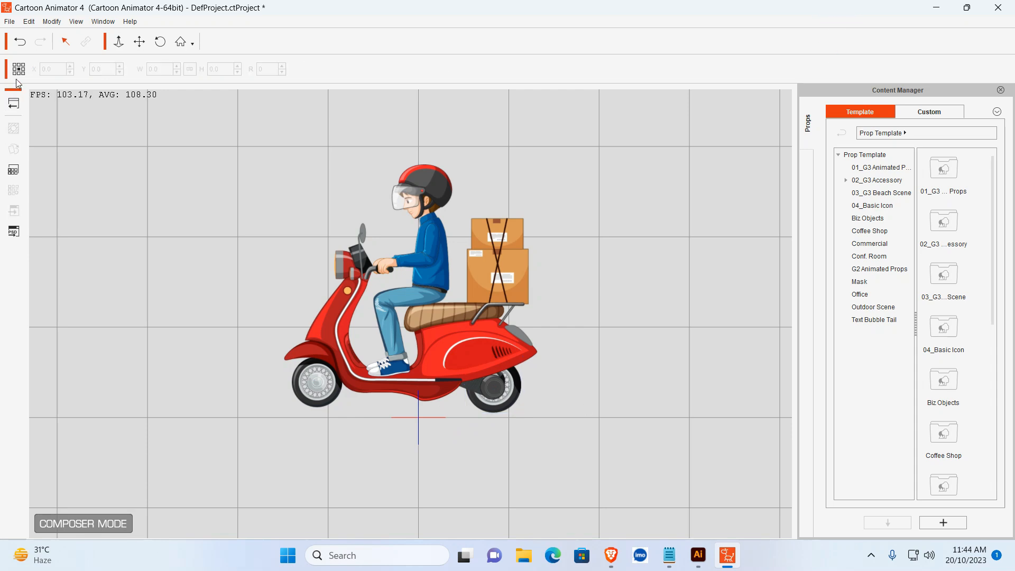
Go back to the stage, apply the scooter_moving action to the scooter prop from frame 1 and deselect it
click(19, 110)
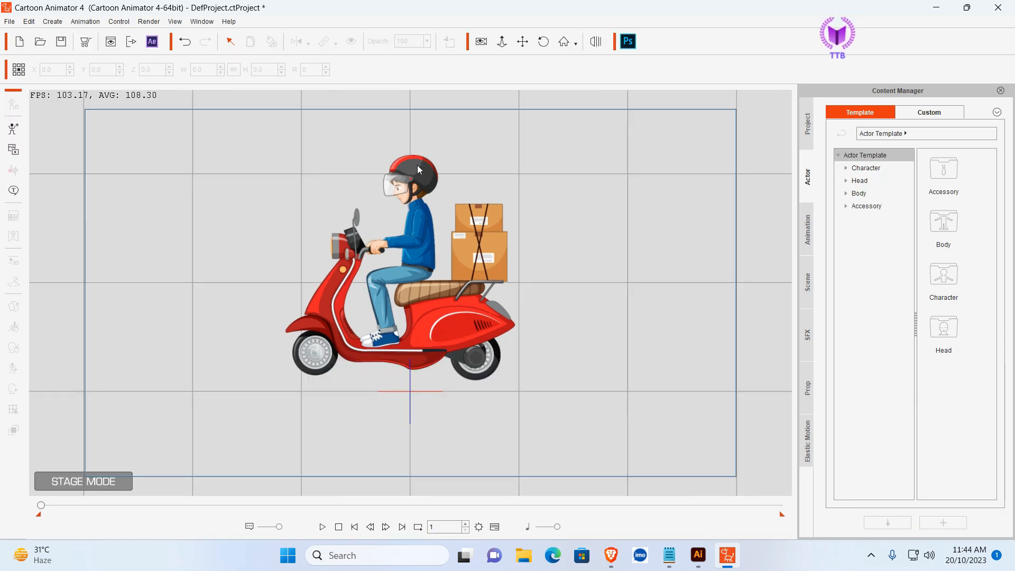
click(414, 168)
right_click(415, 169)
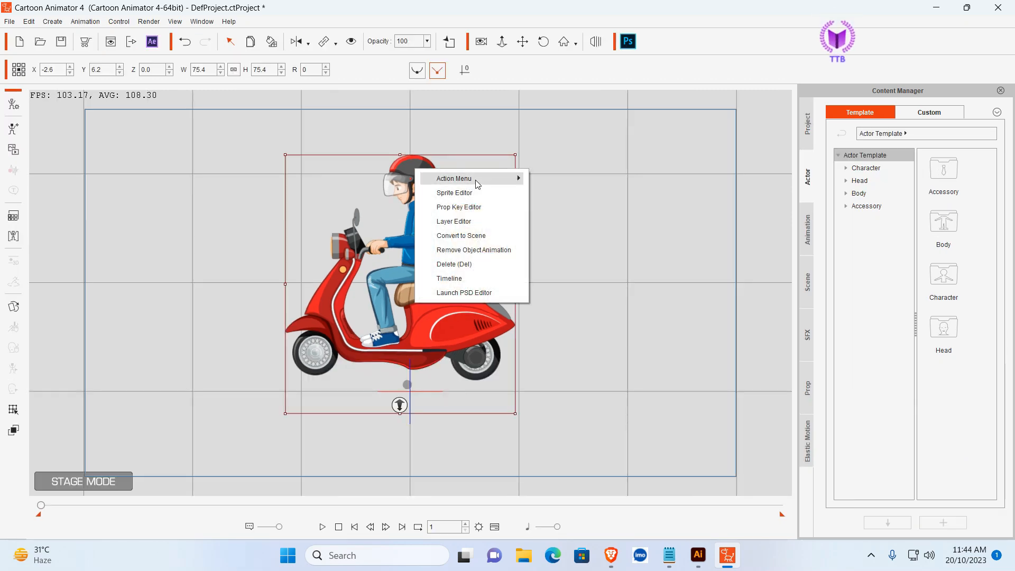
mouse_move(476, 181)
click(571, 207)
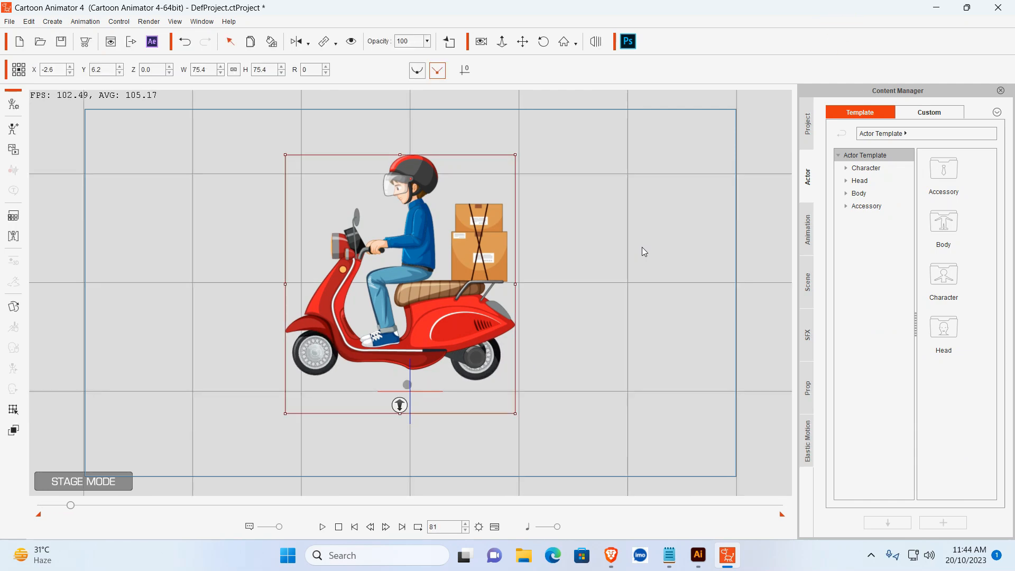
click(640, 247)
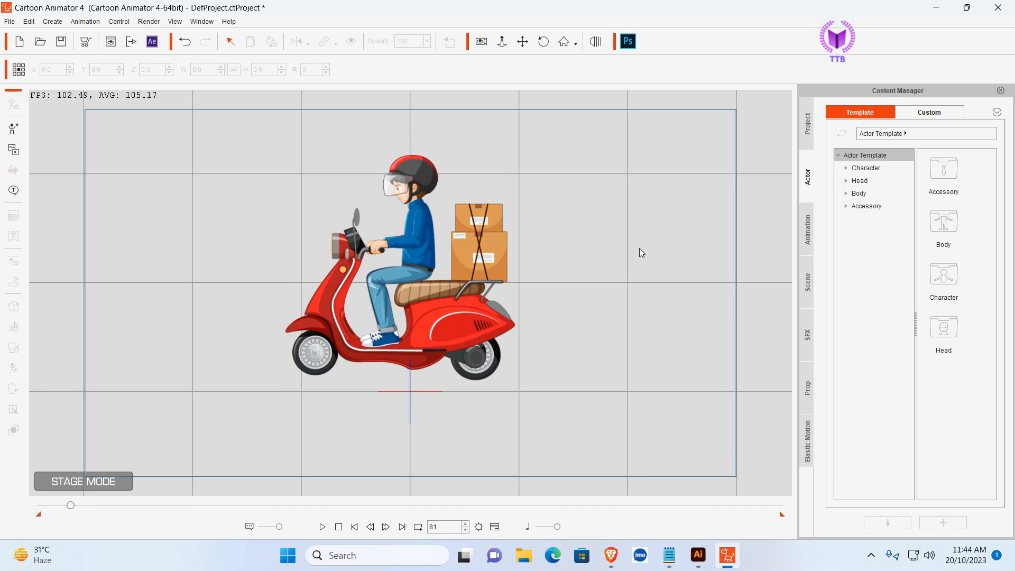
Switch to the Brave browser, examine the House by the beach vector's download formats on Freepik, then minimise the browser
click(611, 555)
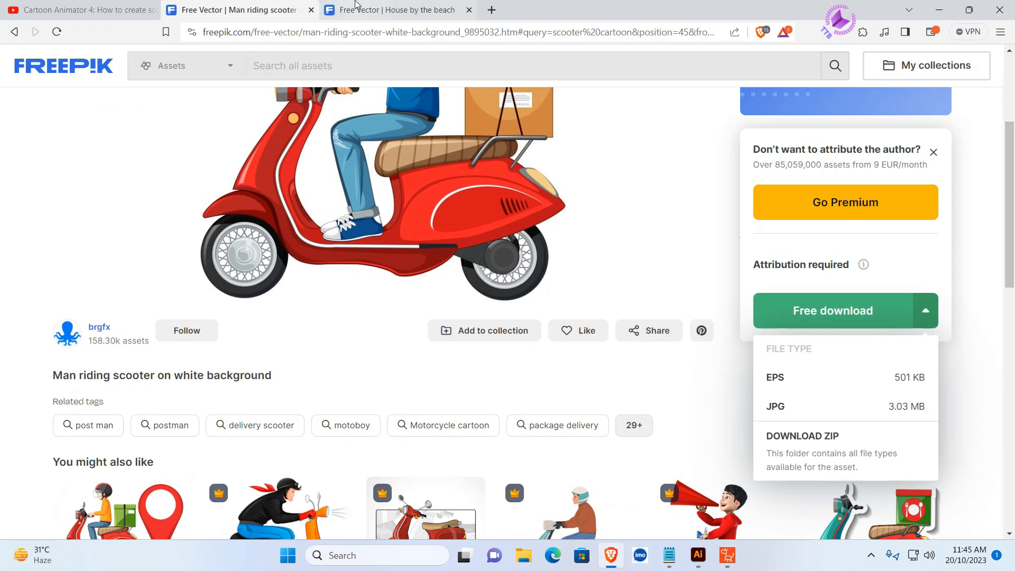
click(369, 11)
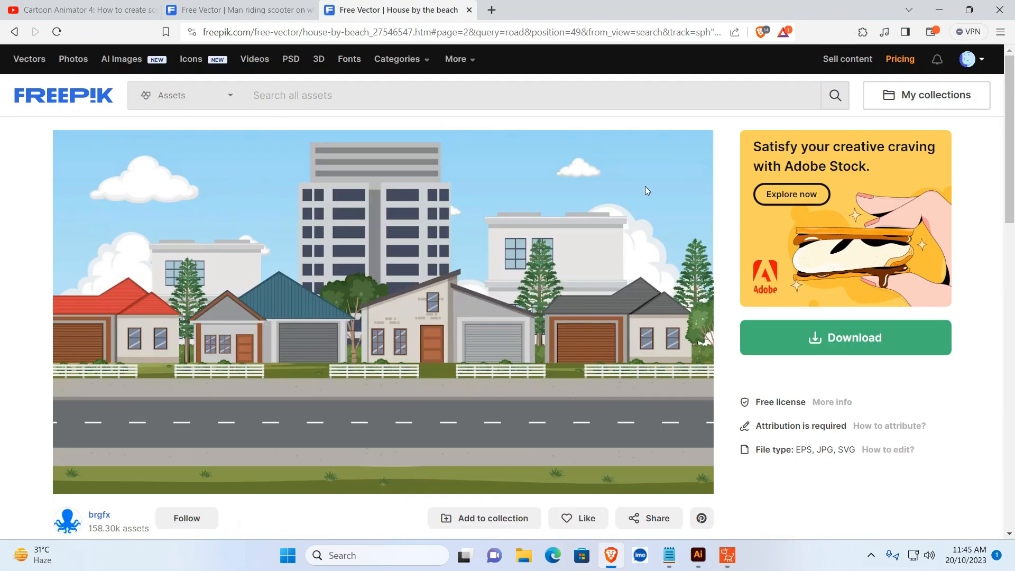
click(931, 339)
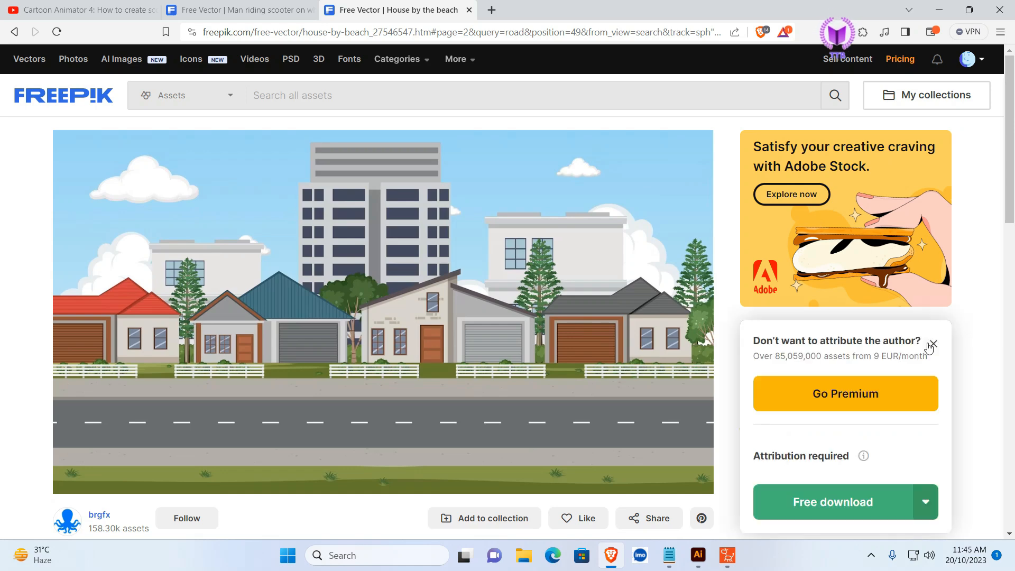
click(924, 503)
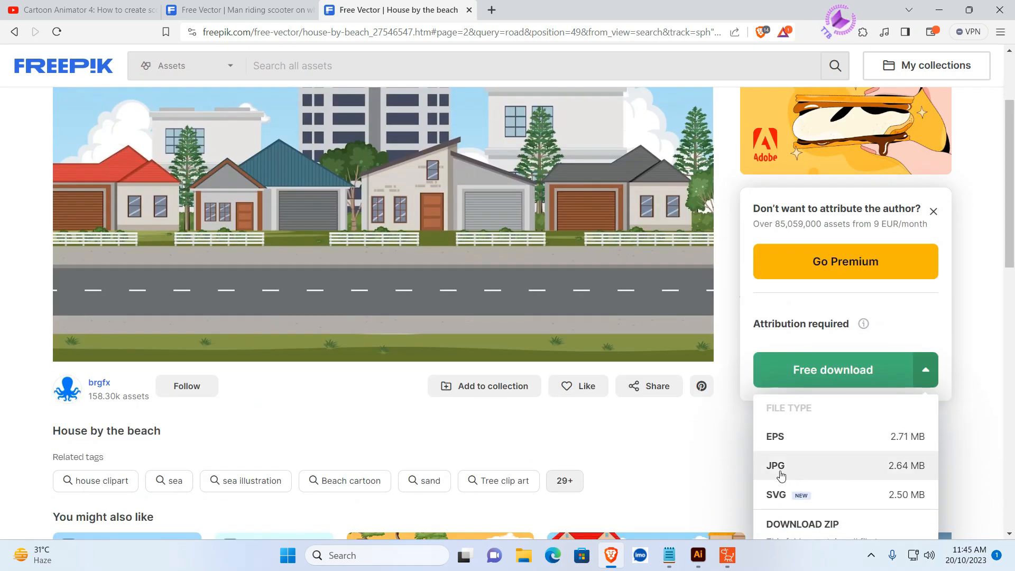
scroll(271, 350, up, 2)
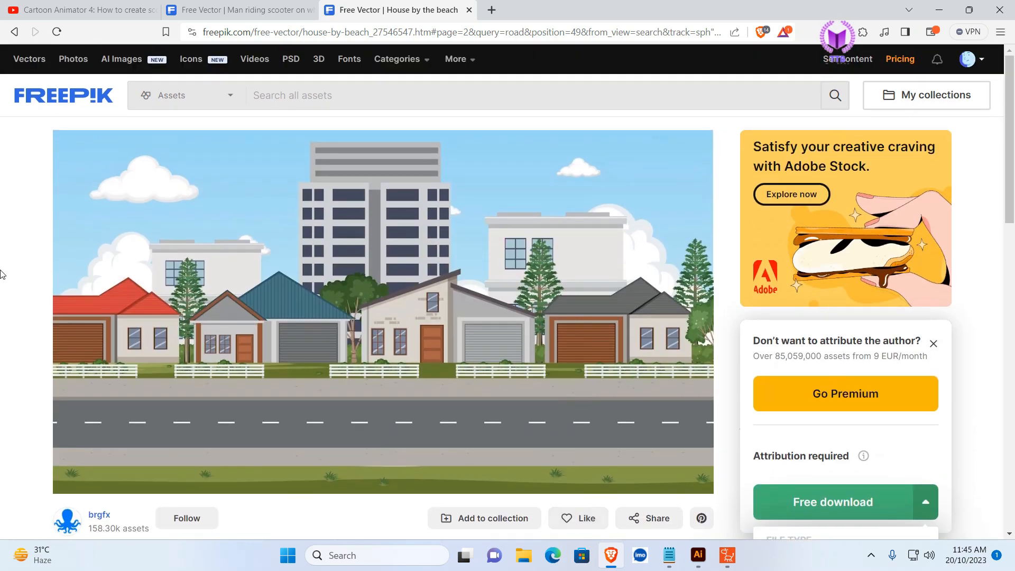
click(941, 12)
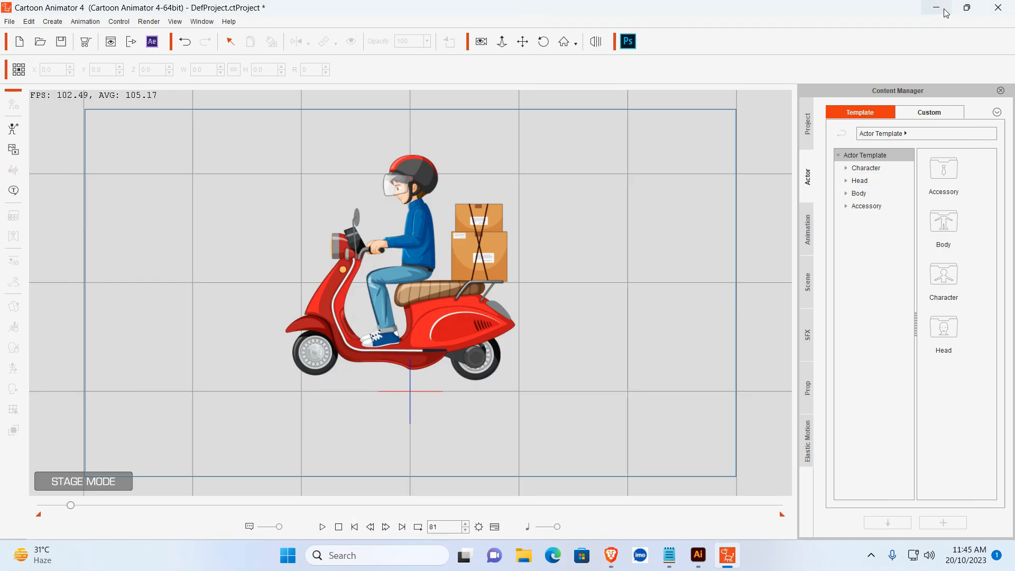
Reduce the Cartoon Animator window to expose the desktop, then import the street background image as a prop and accept resizing it
click(937, 8)
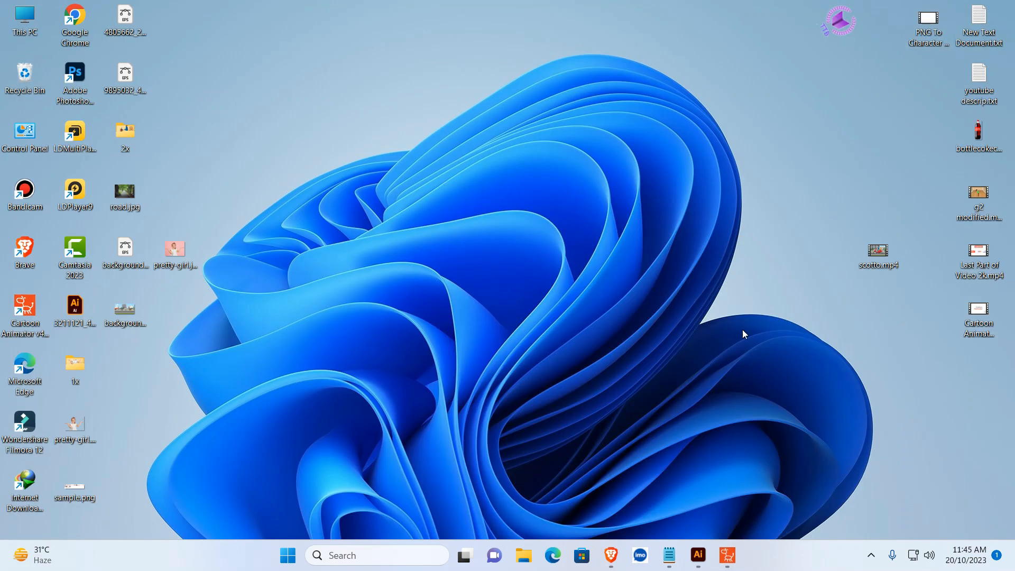
click(728, 555)
click(967, 8)
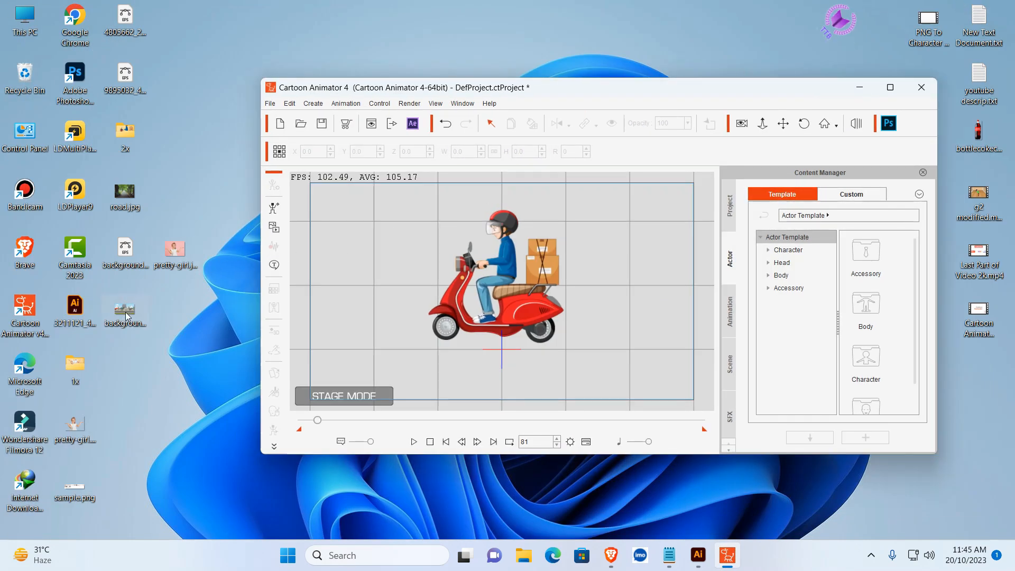
drag(126, 313, 583, 284)
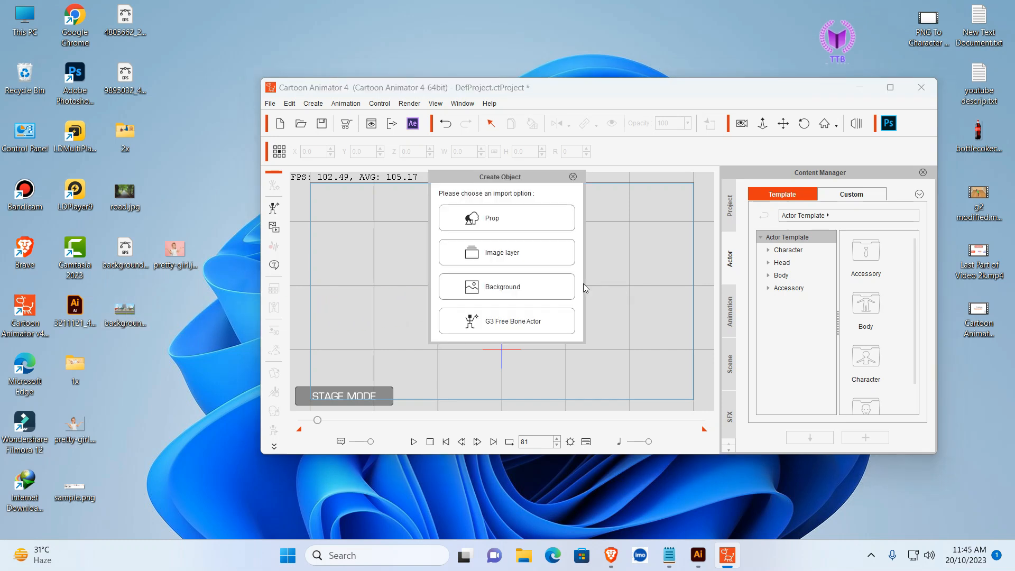
click(499, 223)
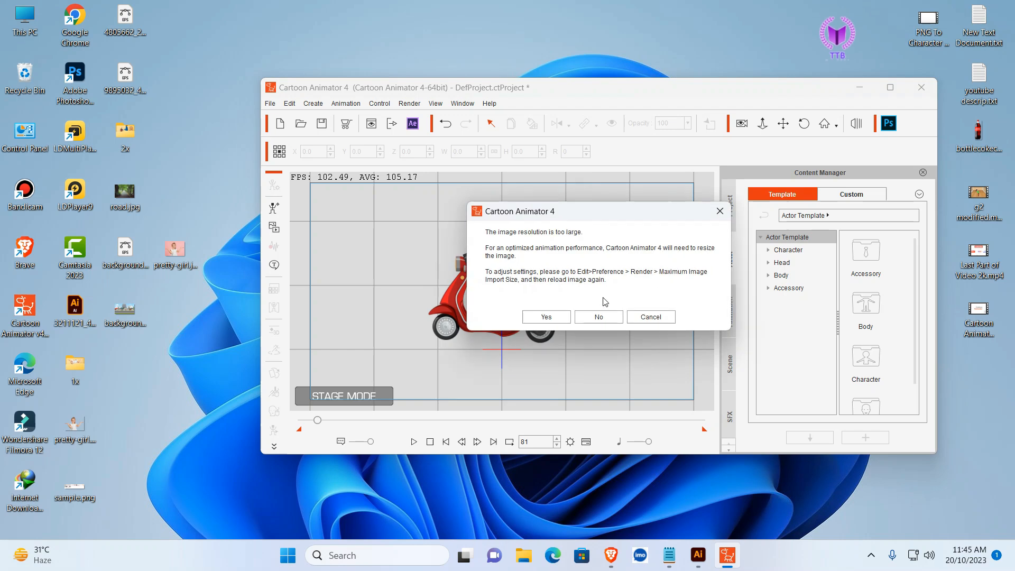
click(546, 318)
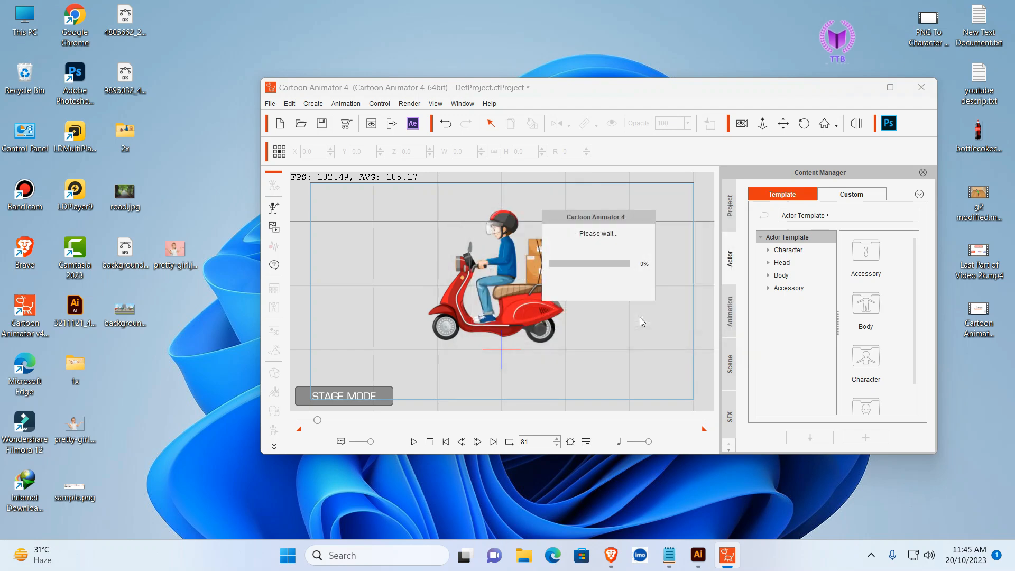
Maximise the window and place the street background behind the scooter at about X 17.0, Y 107.7, Z -96.0
click(888, 88)
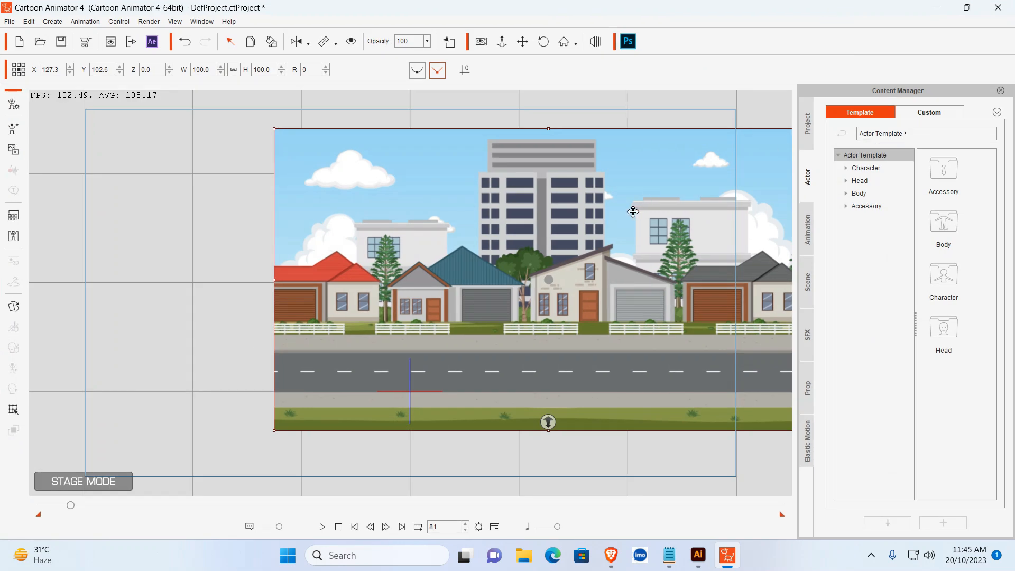
drag(633, 211, 537, 185)
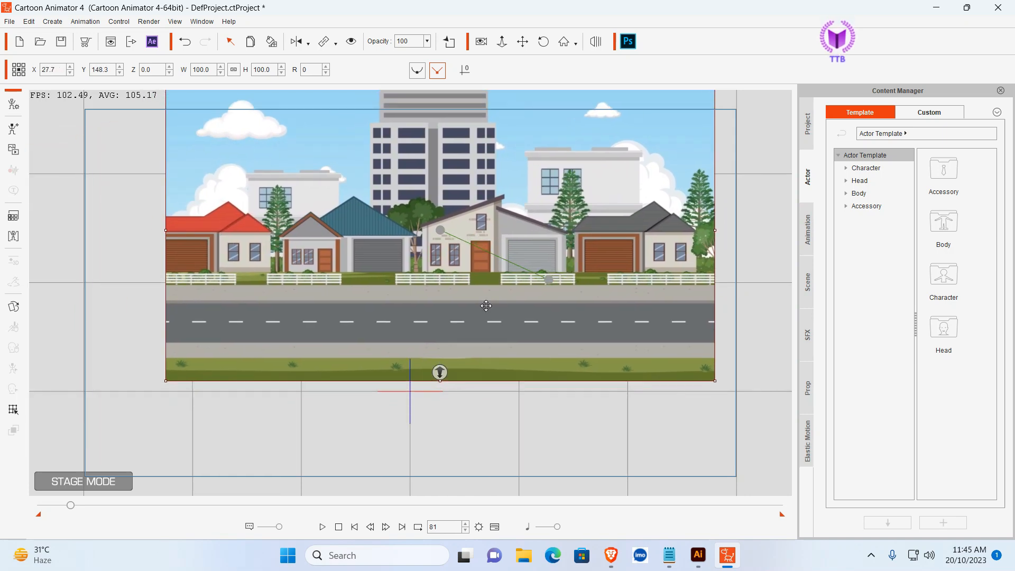
drag(441, 373, 441, 361)
drag(492, 188, 428, 206)
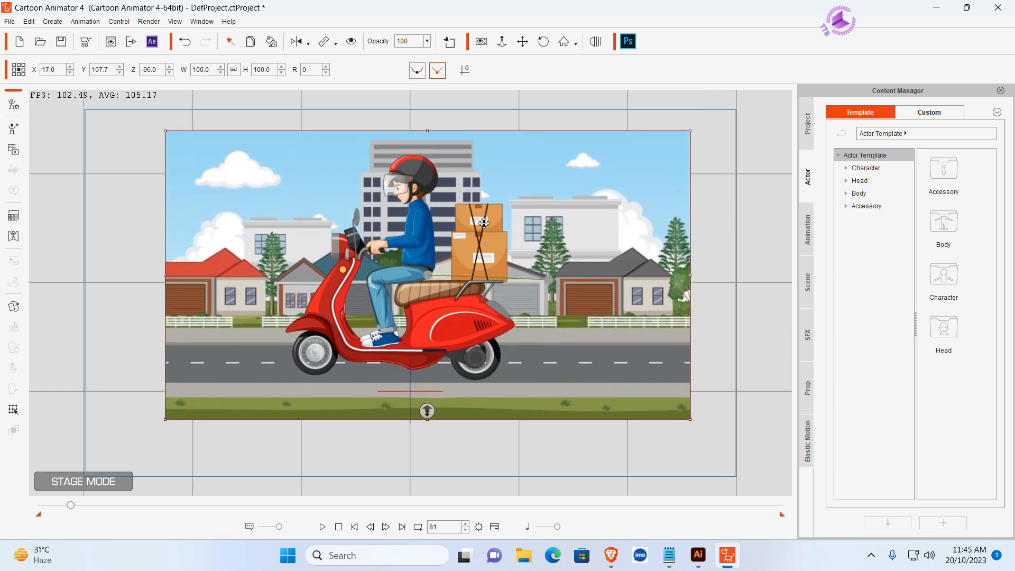
Stretch the street background beyond the camera frame's sides, to about 163.7 width and 138.2 height
click(428, 206)
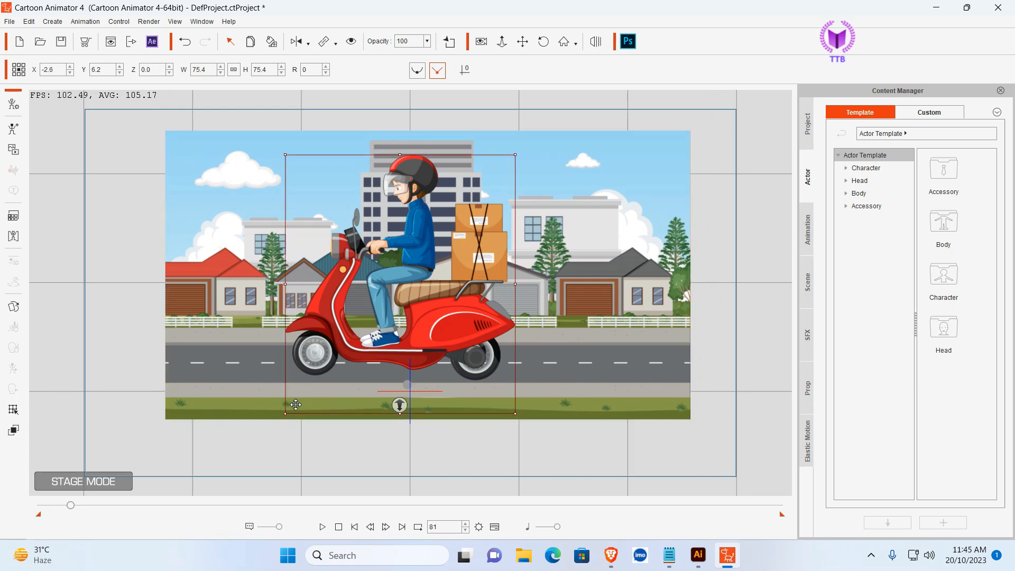
click(594, 205)
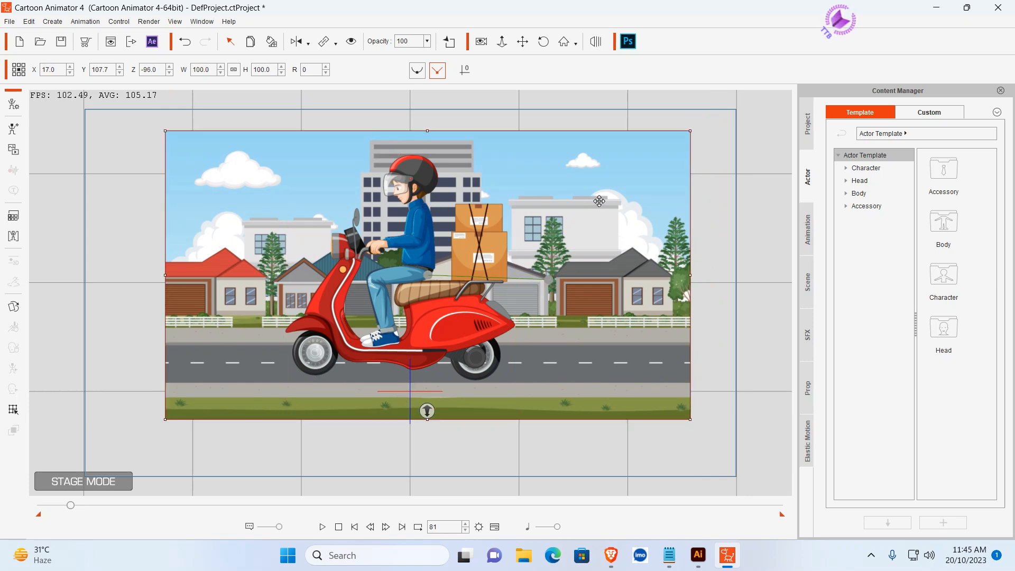
drag(692, 277, 733, 261)
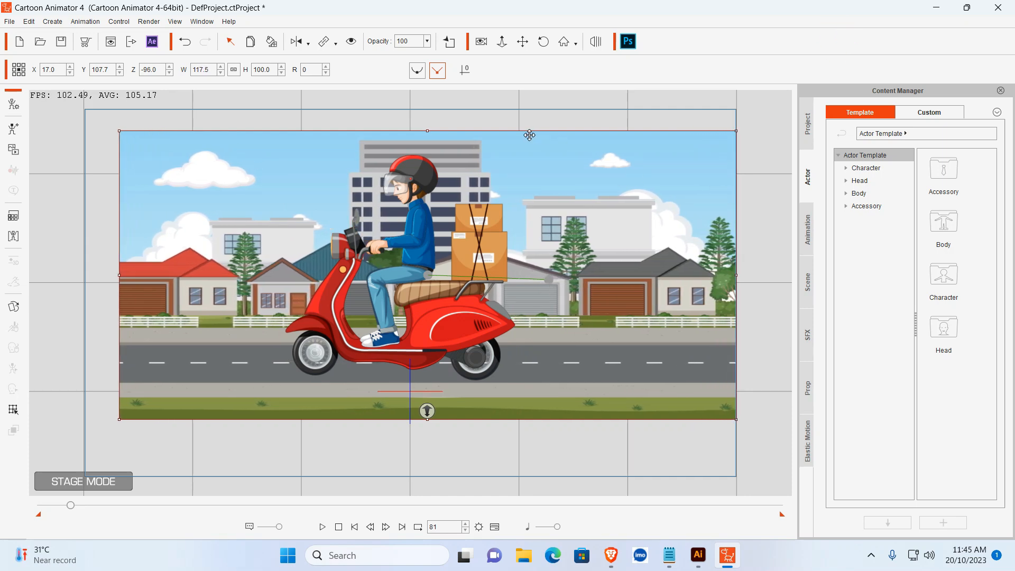
drag(428, 134, 427, 113)
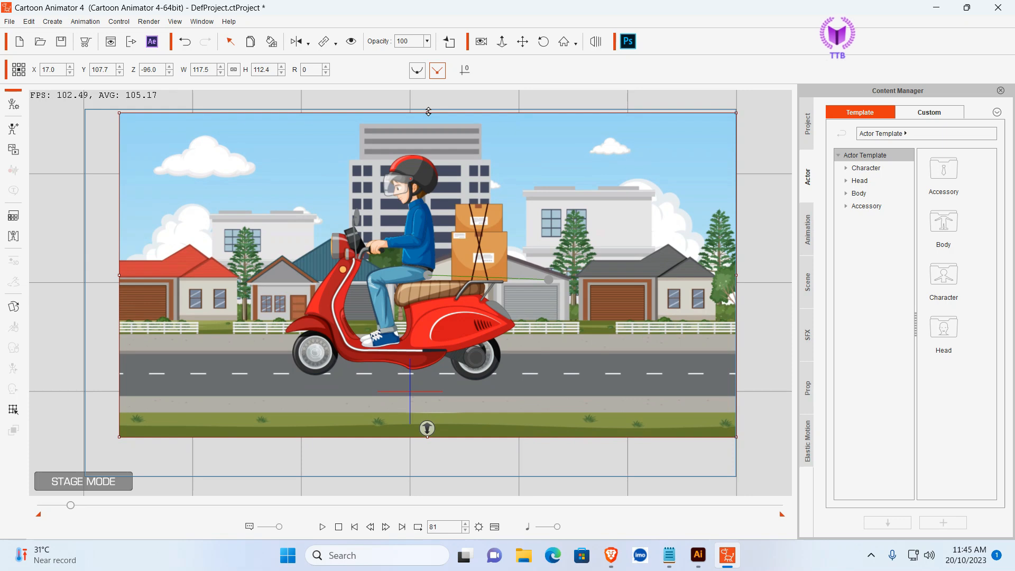
drag(427, 436, 429, 473)
drag(119, 275, 0, 263)
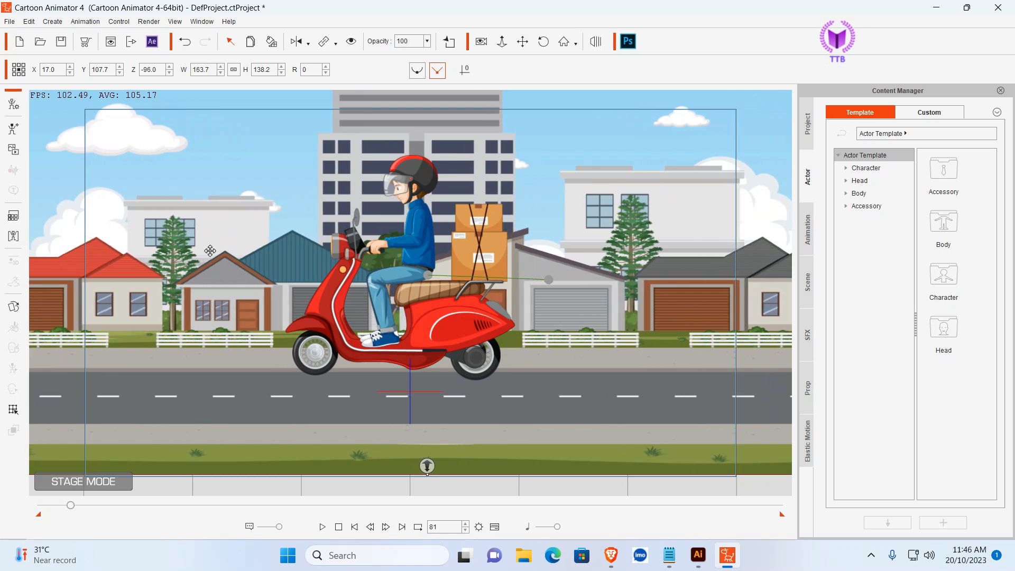
Shift the street background to about X -193.9, Y 111.7 and resize it to about 208.4 width and 139.8 height
drag(589, 182, 552, 198)
drag(691, 259, 709, 307)
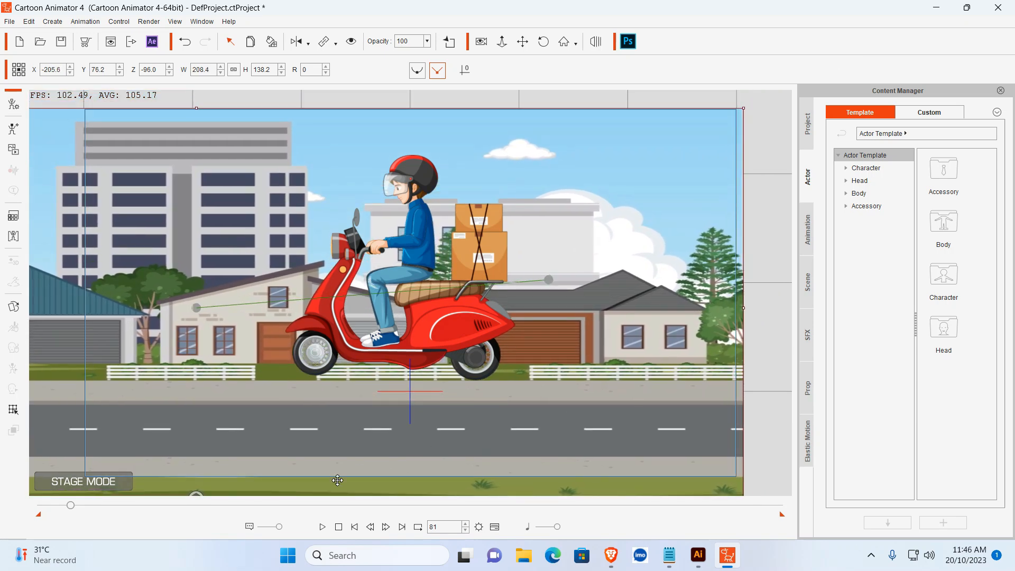
drag(512, 256, 522, 266)
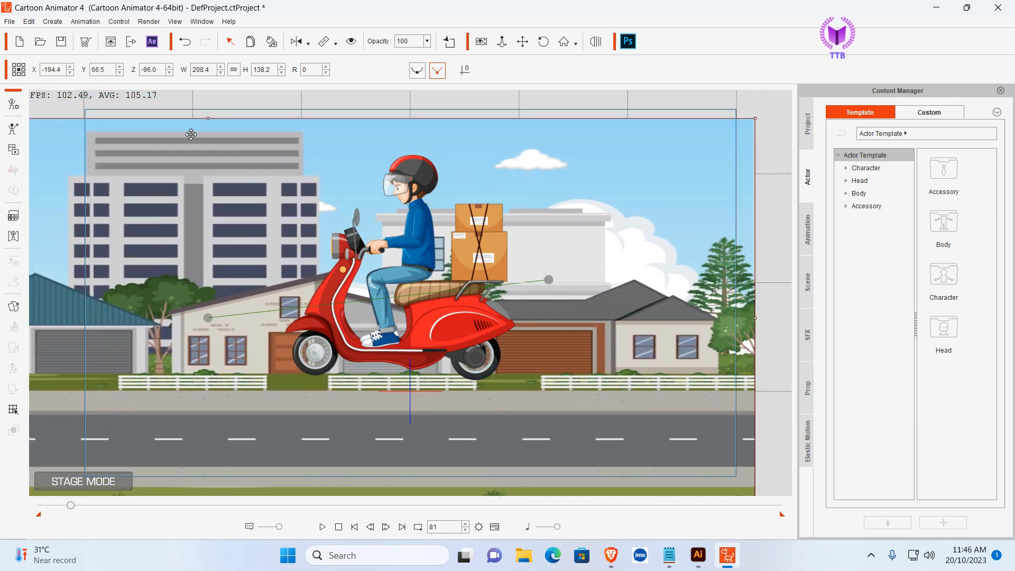
drag(206, 119, 232, 131)
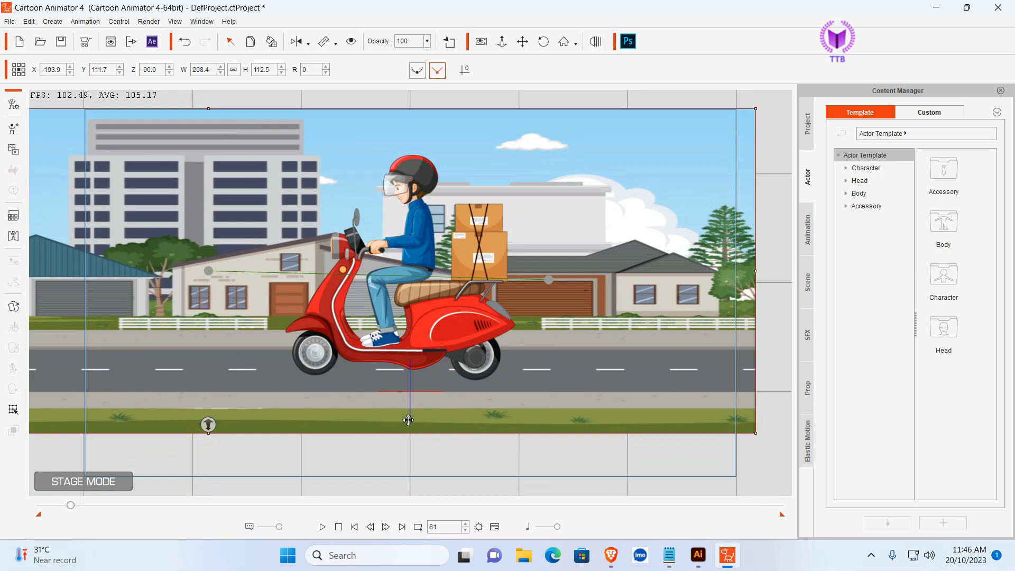
drag(209, 434, 209, 473)
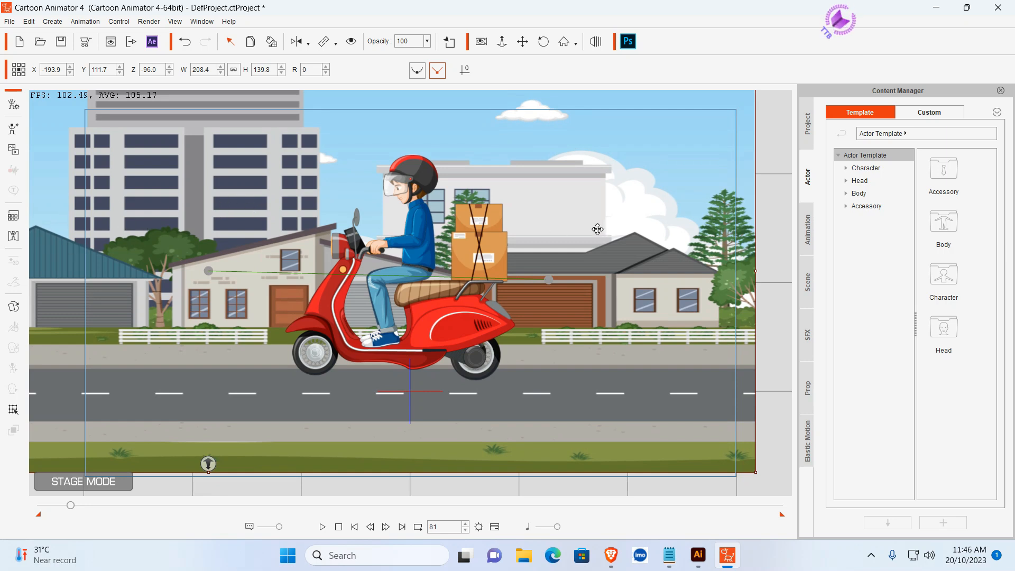
Reposition the background to about X -204.6, Y 106.6, push its depth to about Z -111.0 and set its height to about 138.5
drag(588, 231, 561, 219)
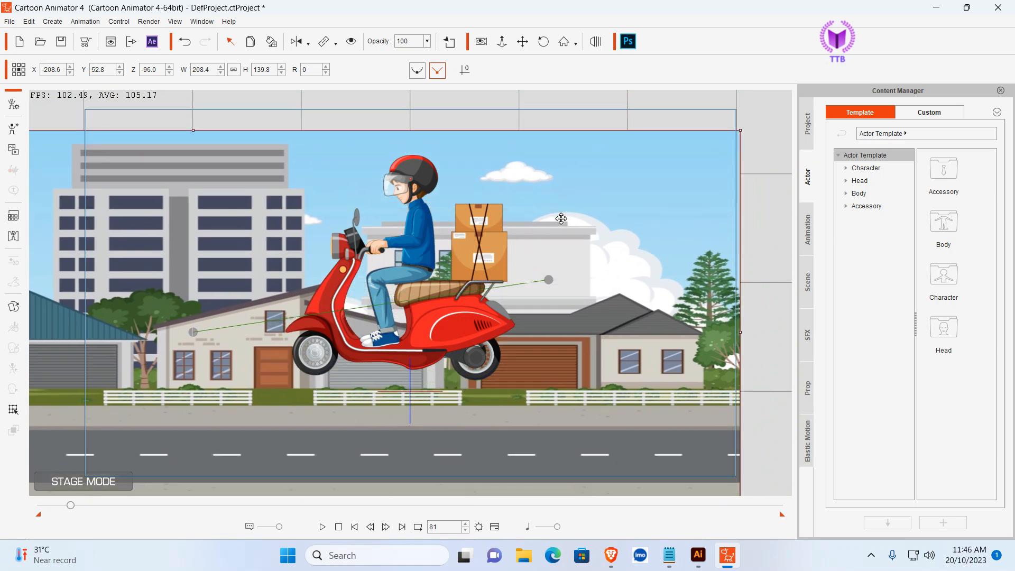
drag(195, 132, 196, 166)
drag(247, 207, 251, 151)
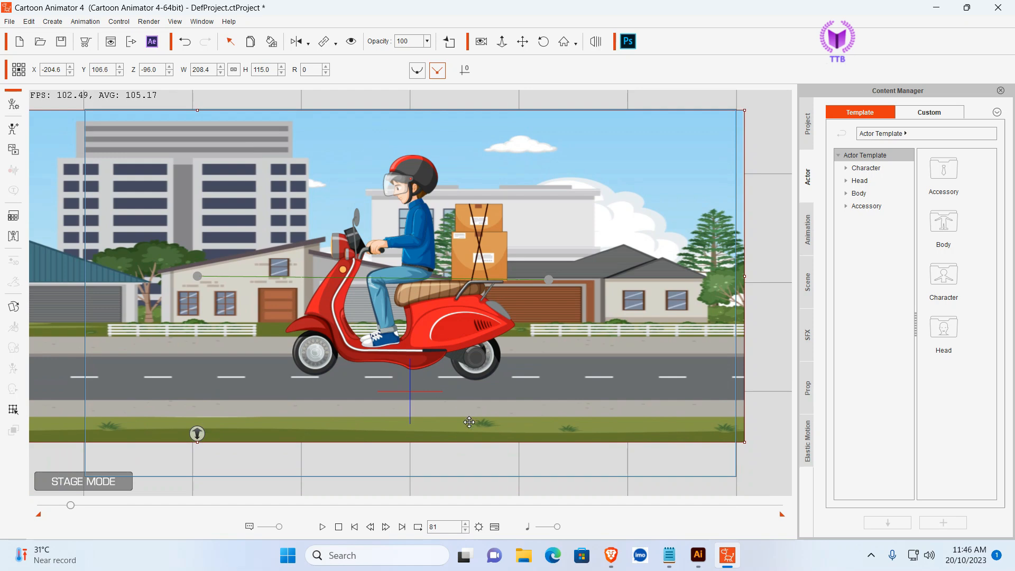
drag(199, 436, 204, 479)
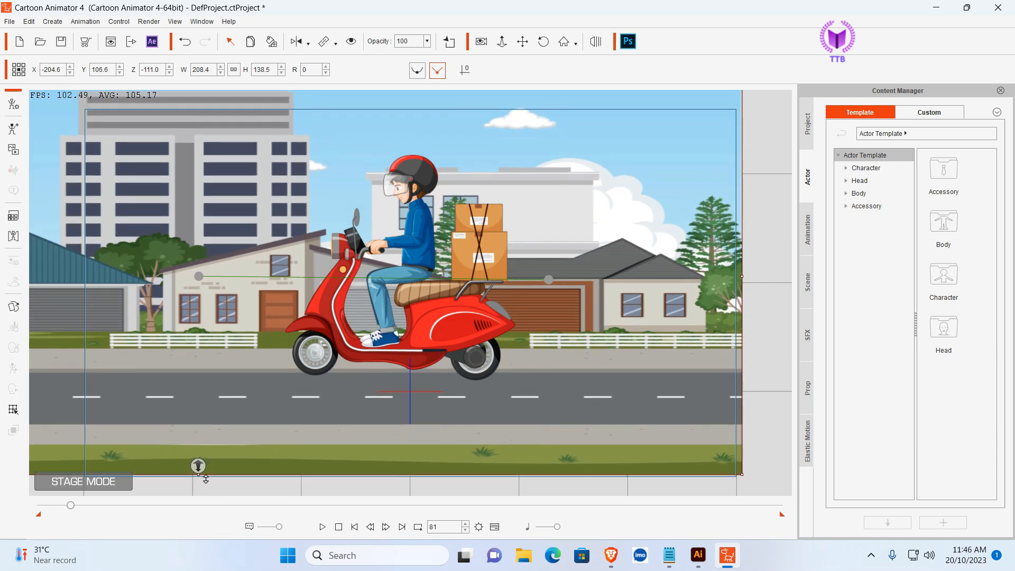
Align the background with the camera frame at about X -197.9, Y 83.6, reducing its height to about 134.1
drag(562, 166, 569, 175)
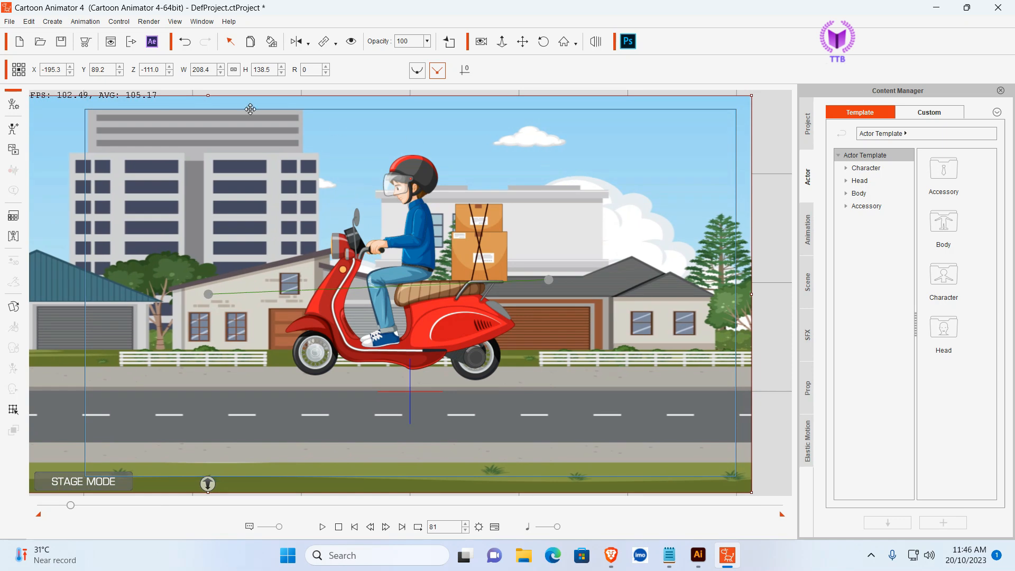
drag(215, 95, 210, 108)
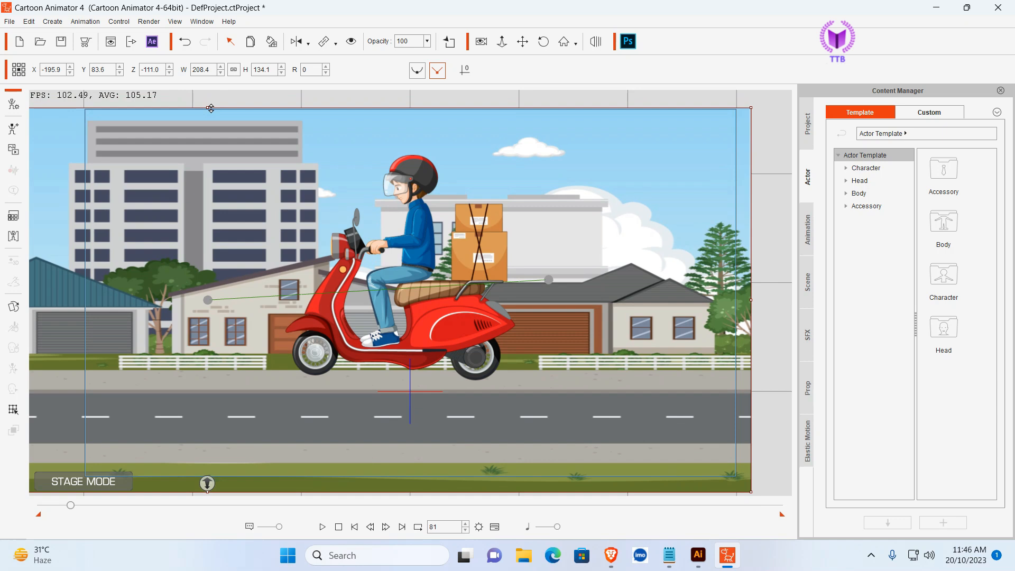
drag(529, 177, 527, 177)
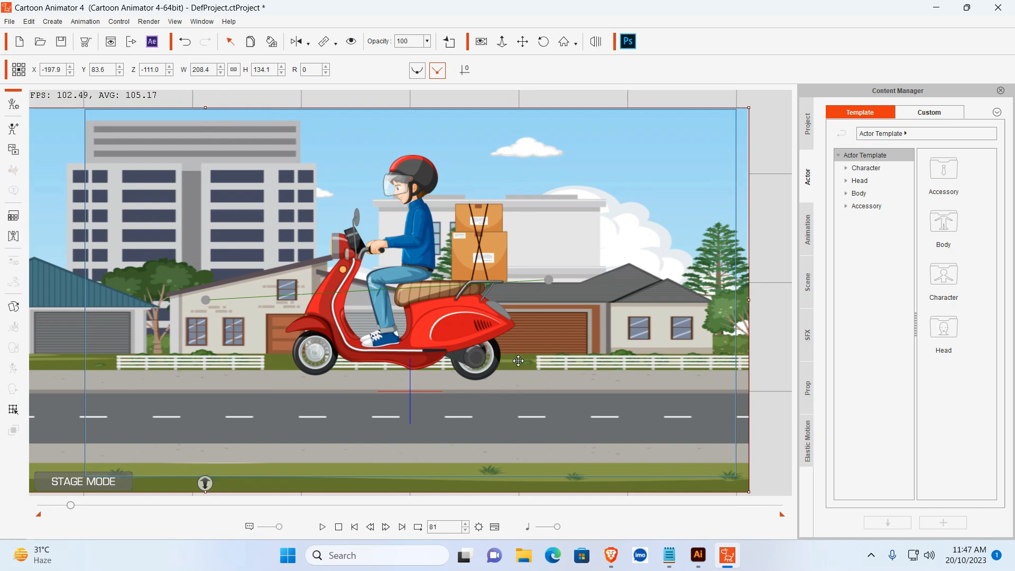
Show the timeline and move the playhead back to frame 67
click(432, 237)
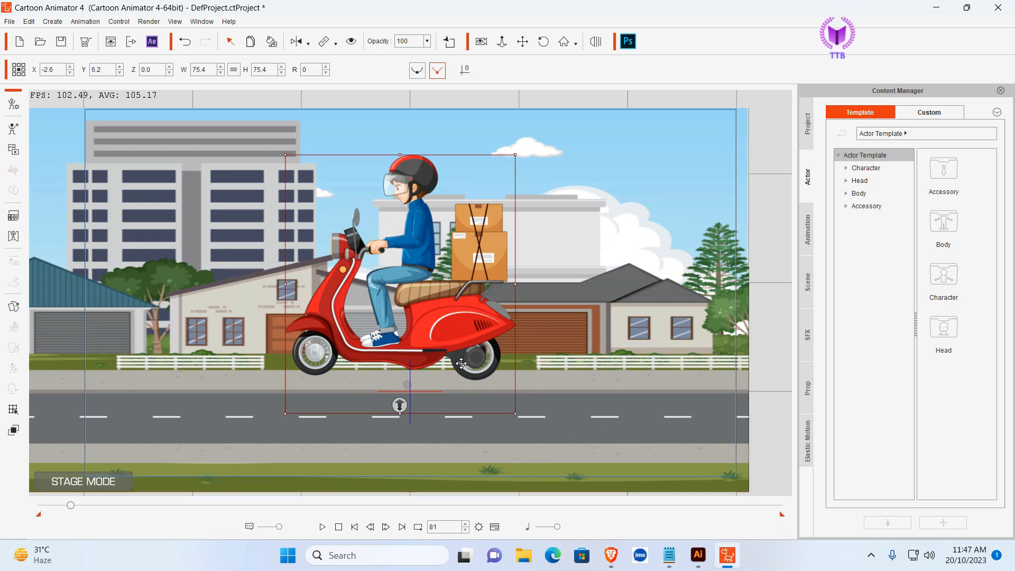
right_click(425, 228)
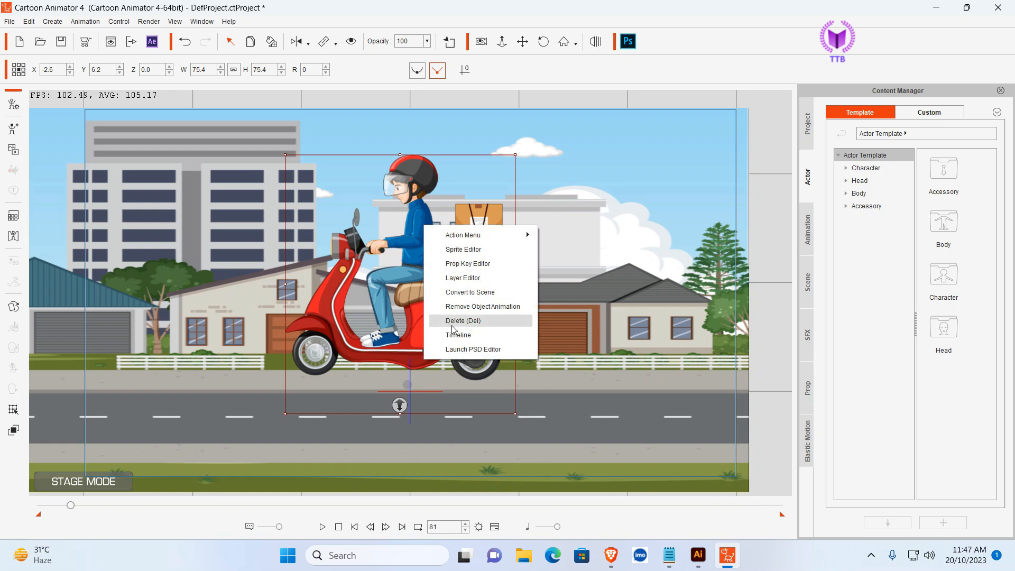
click(665, 354)
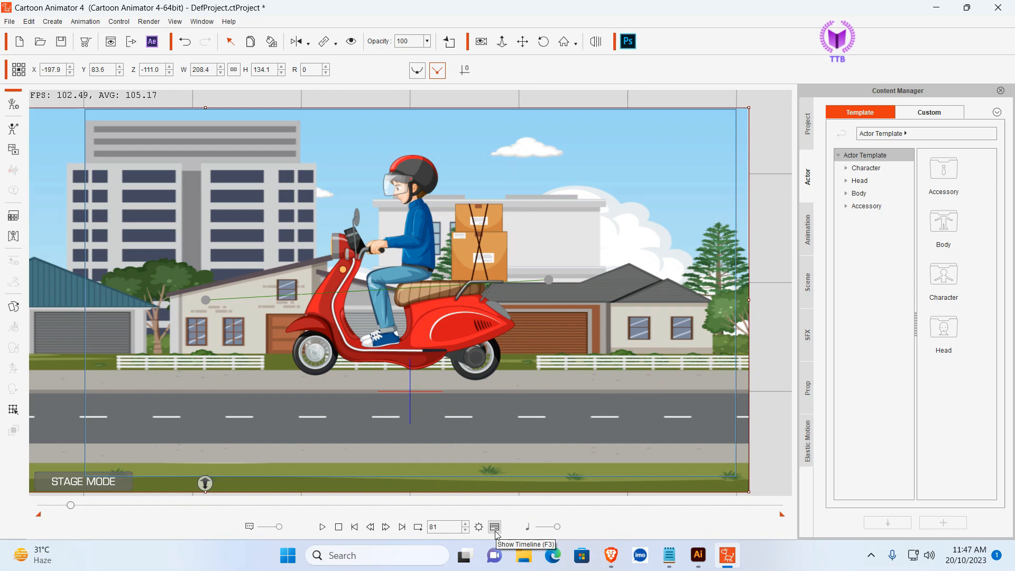
click(495, 527)
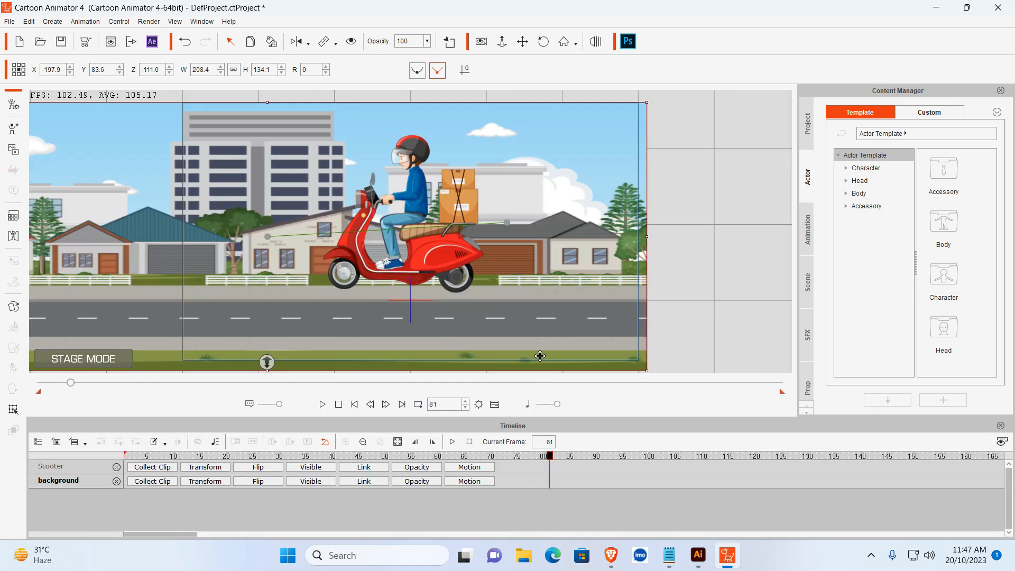
drag(549, 458, 476, 411)
click(415, 167)
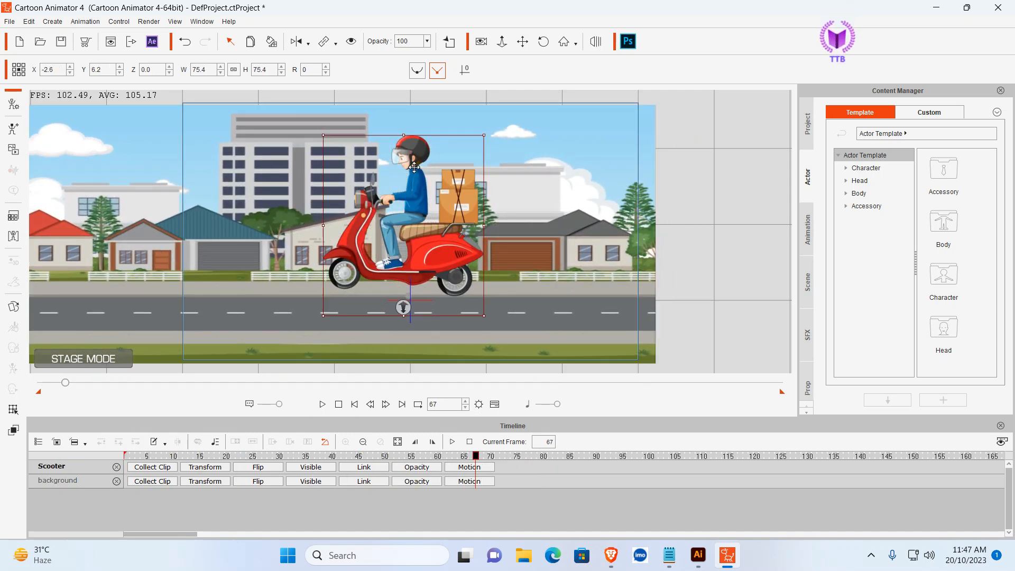
right_click(414, 167)
key(Escape)
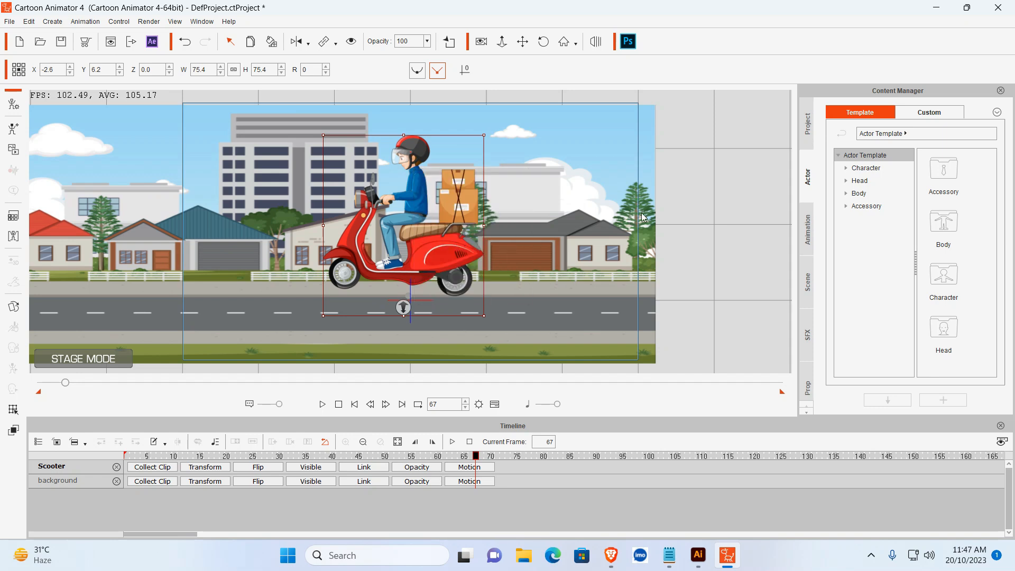
click(670, 205)
Remove the object animation from the street background prop at frame 67
click(439, 183)
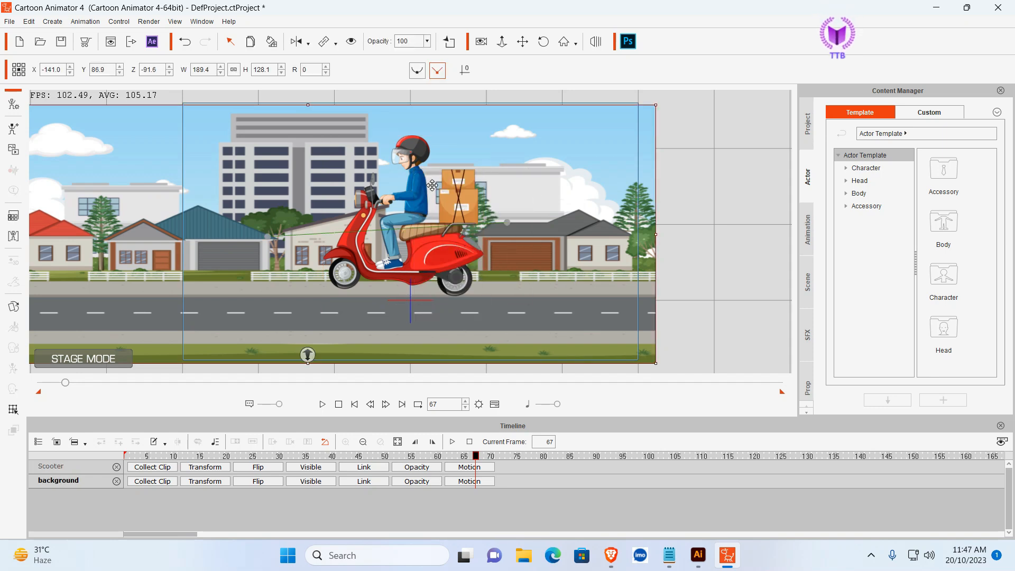
right_click(387, 188)
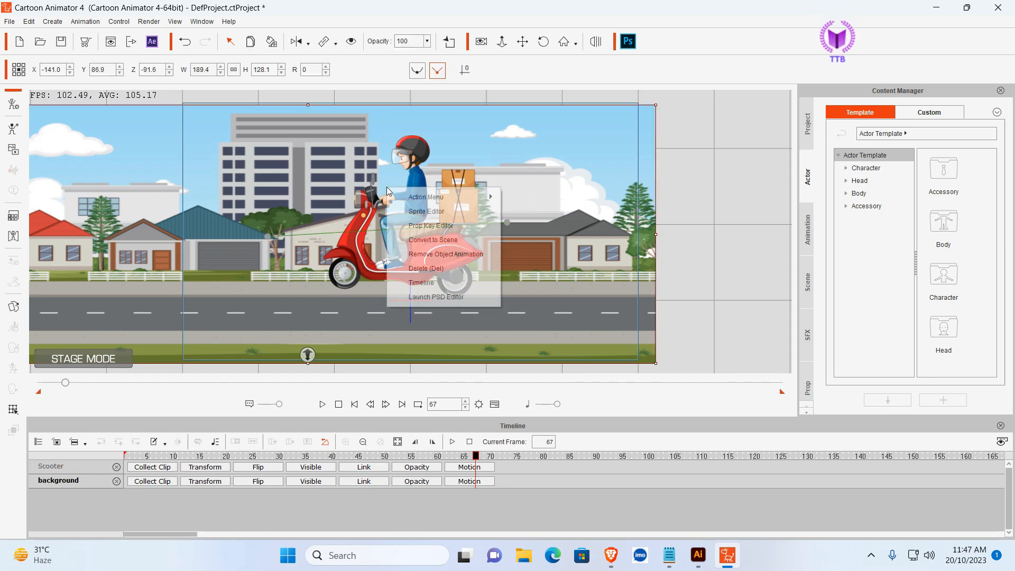
click(441, 254)
Return to frame 1 and narrow the background to about 180.8 width so its right edge meets the camera frame
click(419, 231)
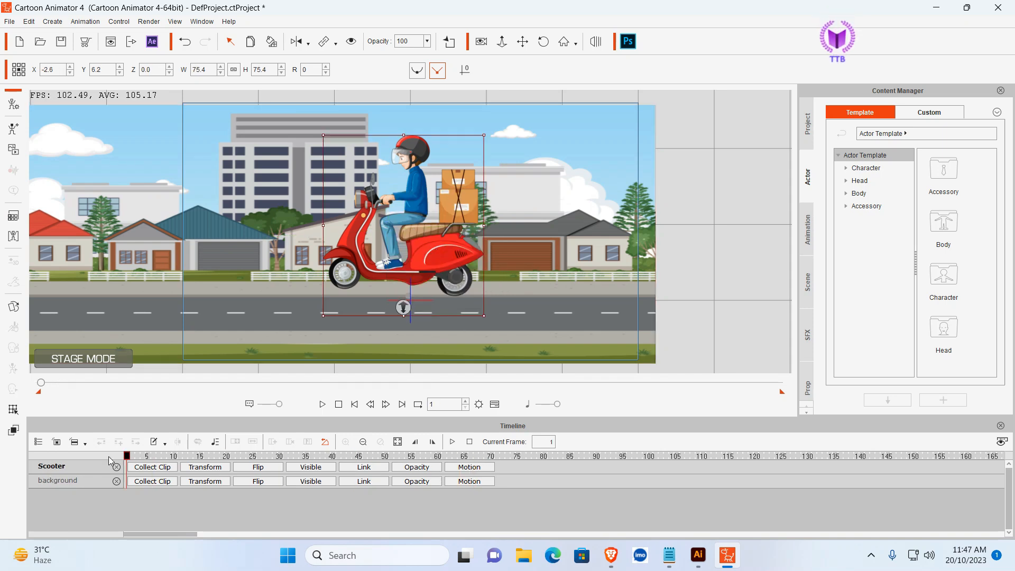
click(510, 200)
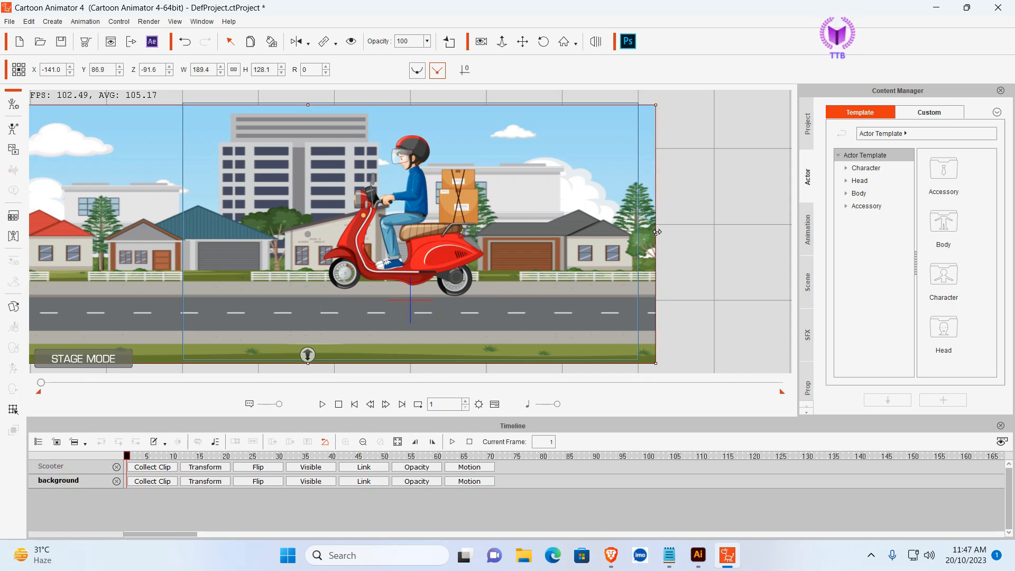
drag(656, 234, 639, 228)
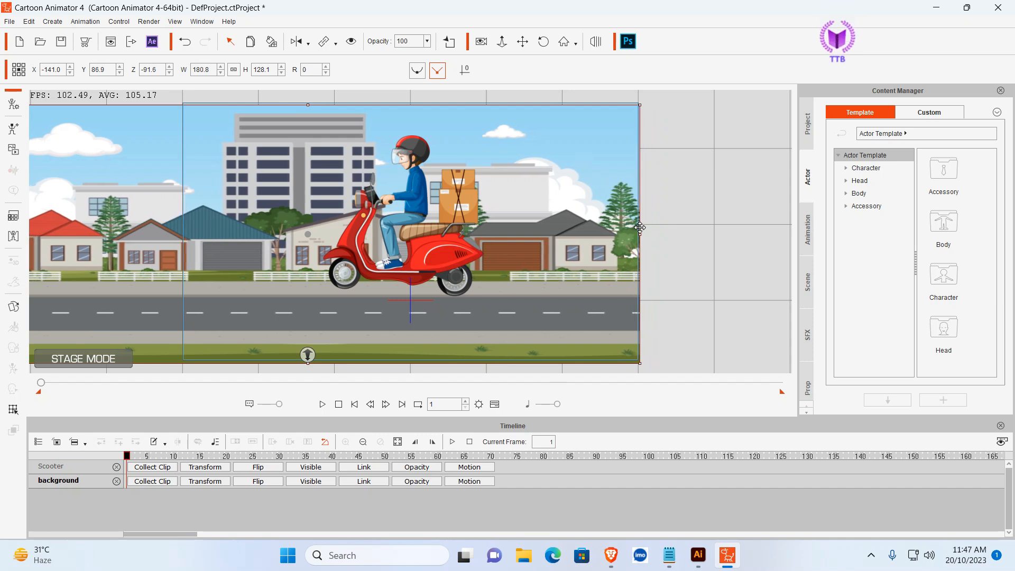
Set the project length to 350 frames in the project settings
click(480, 406)
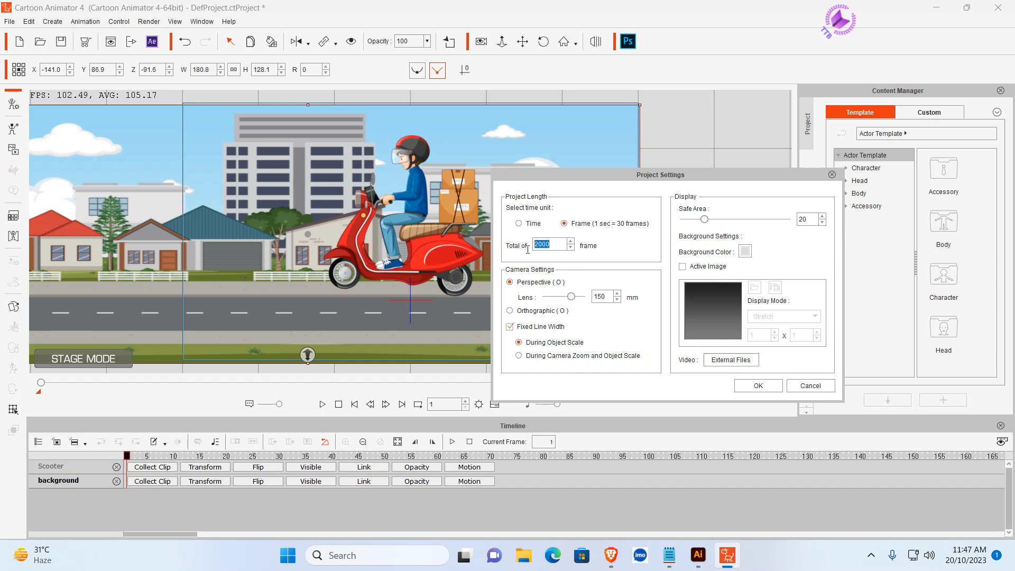
text(350)
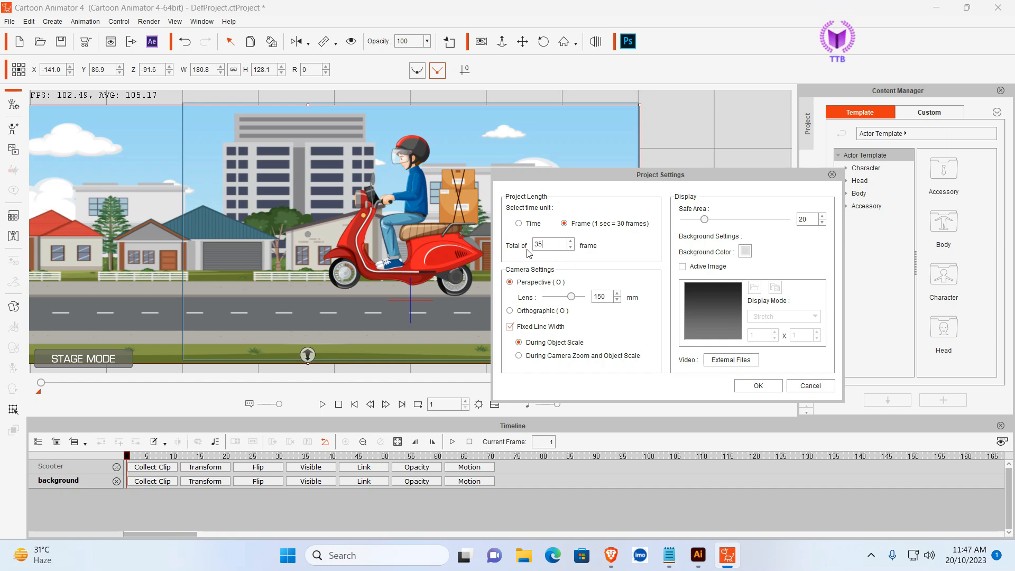
click(761, 388)
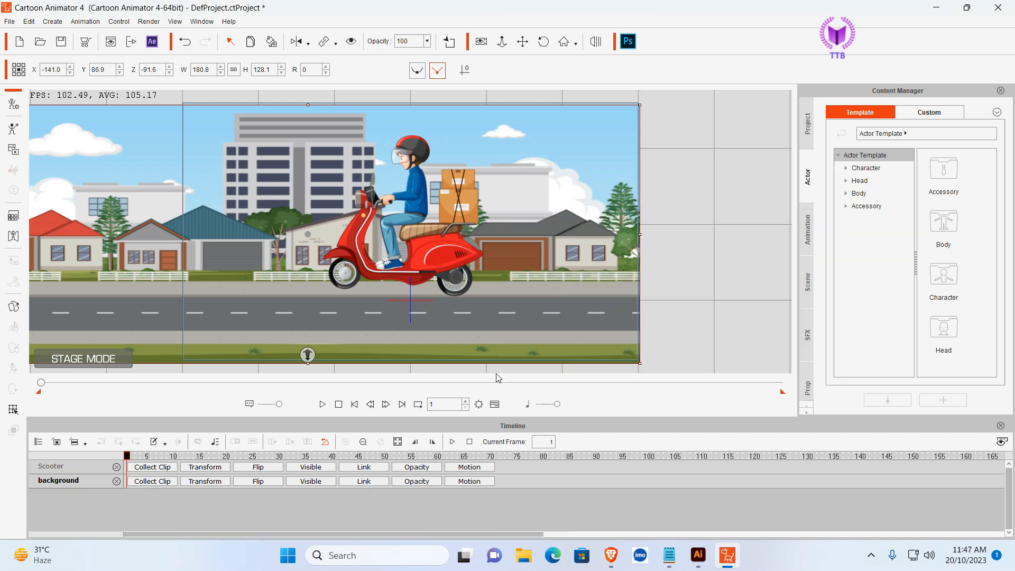
Apply the scooter_moving action to the scooter from frame 1 and play it through
right_click(425, 198)
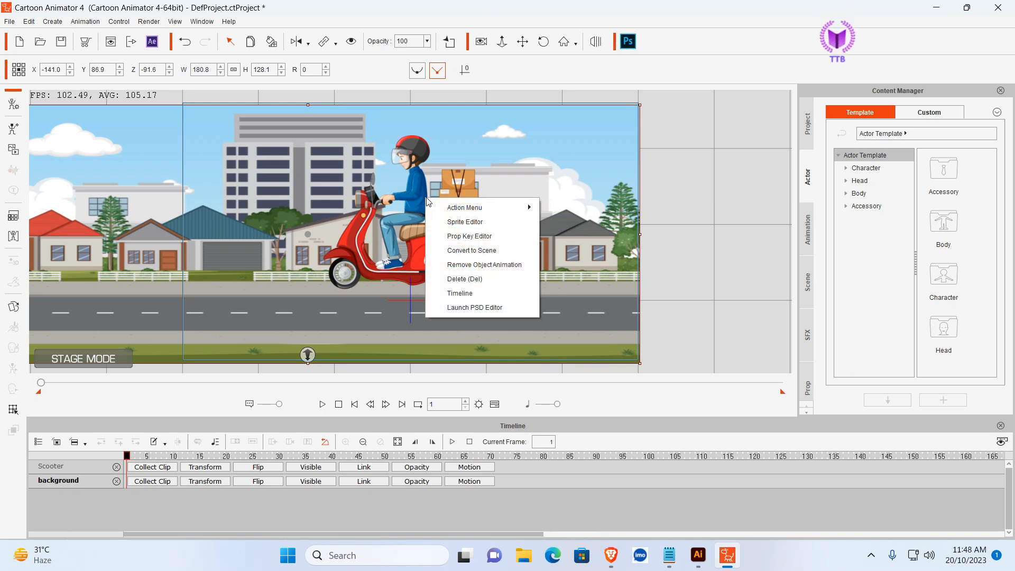
mouse_move(459, 212)
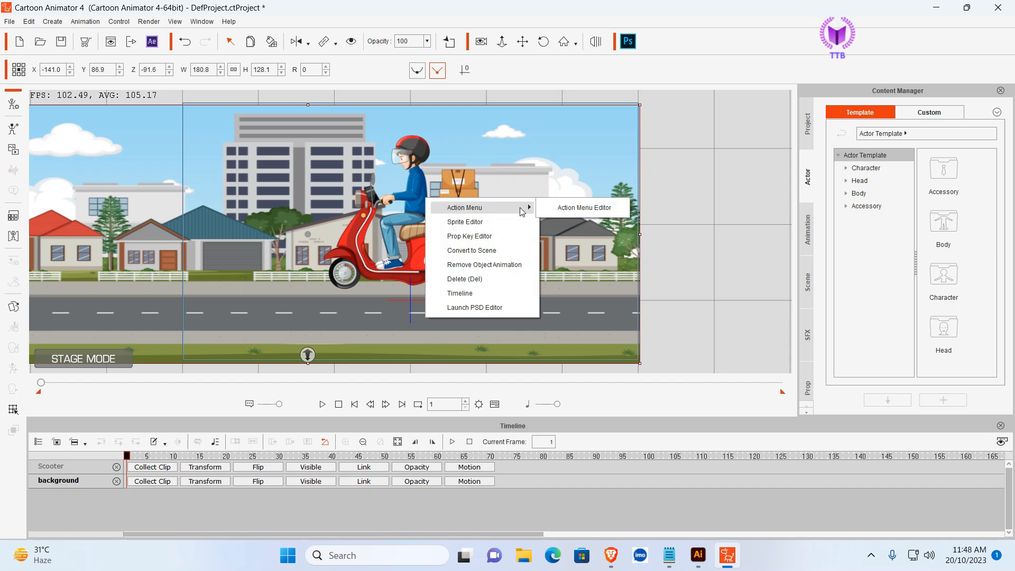
click(525, 152)
click(417, 170)
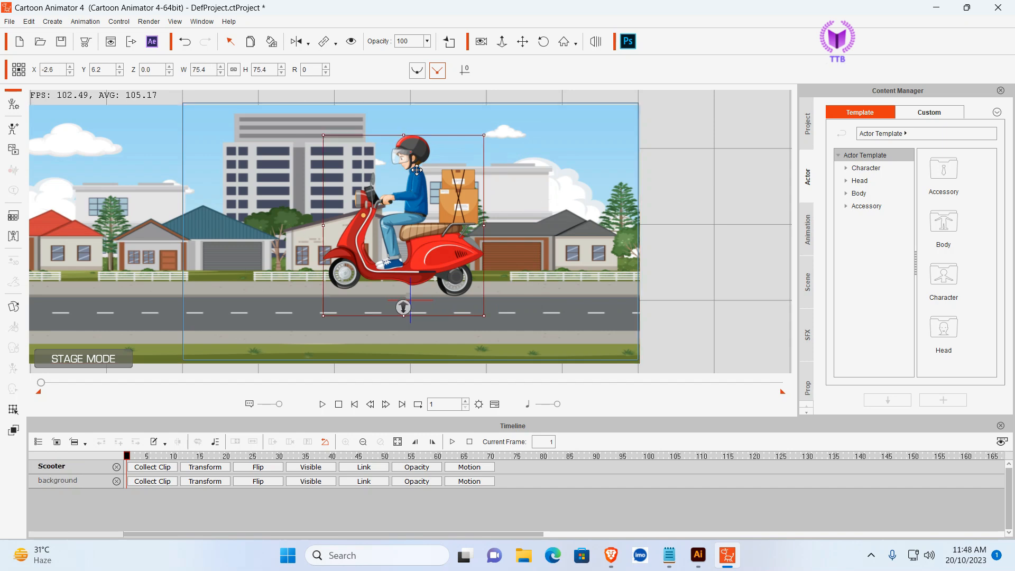
right_click(418, 170)
mouse_move(452, 183)
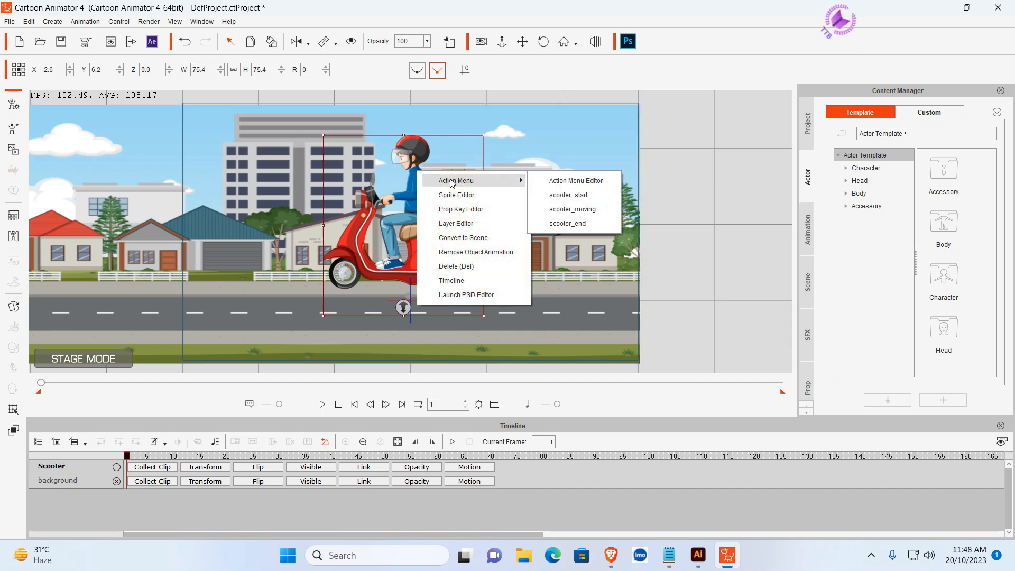
click(581, 211)
key(space)
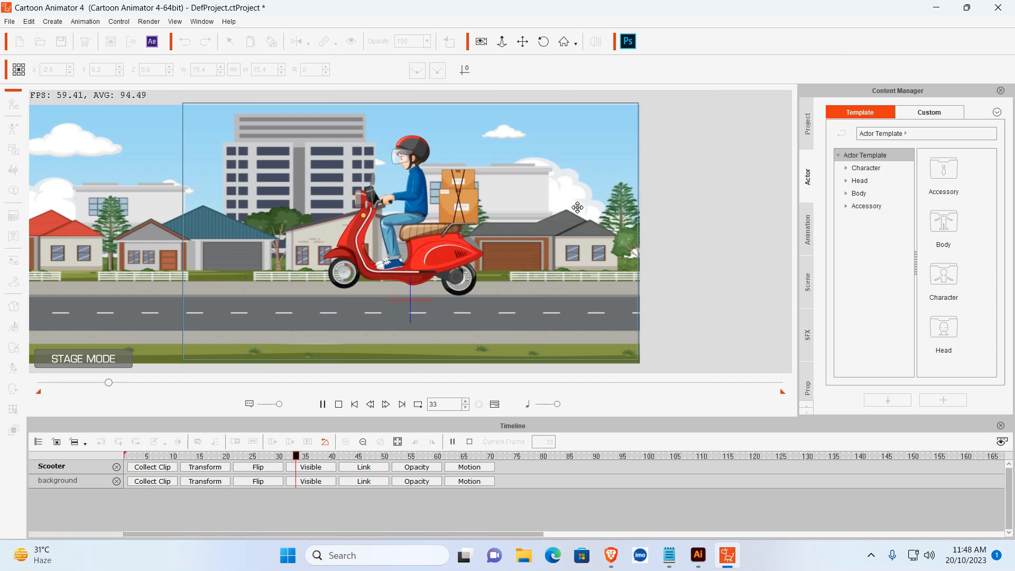
key(space)
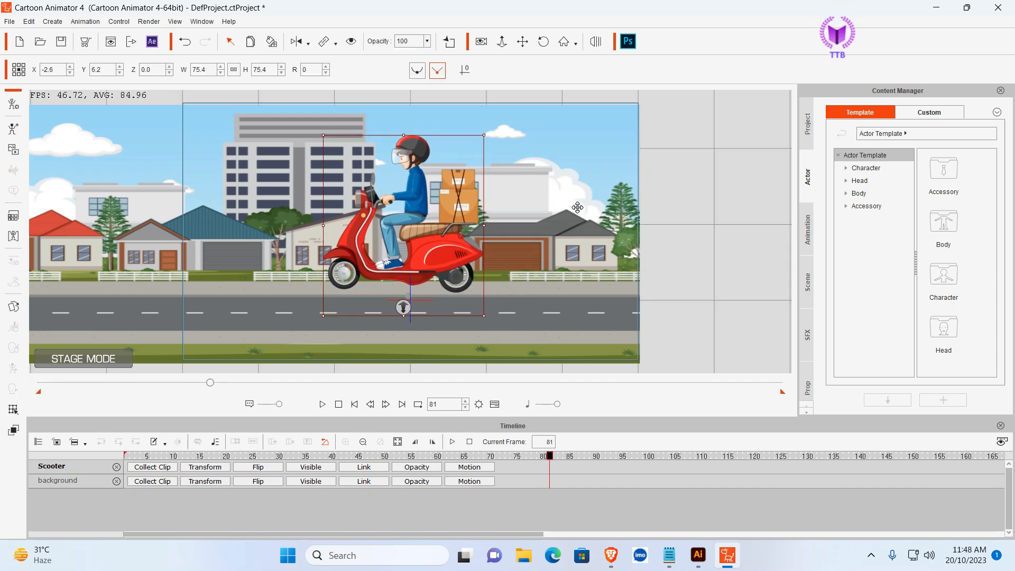
Show the scooter's Motion track and loop the scooter_moving clip out to the project end at frame 350
click(468, 468)
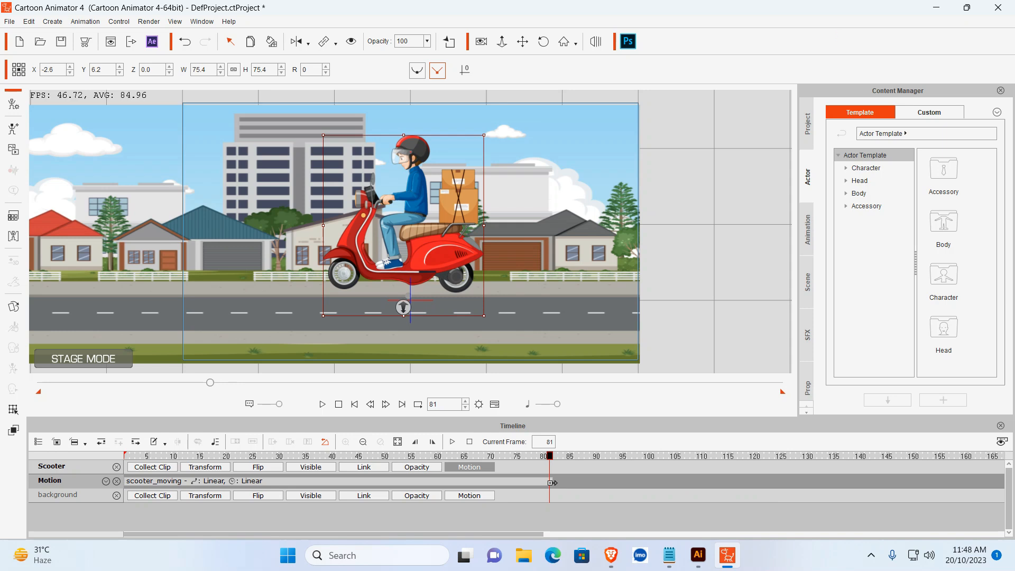
drag(552, 483, 561, 483)
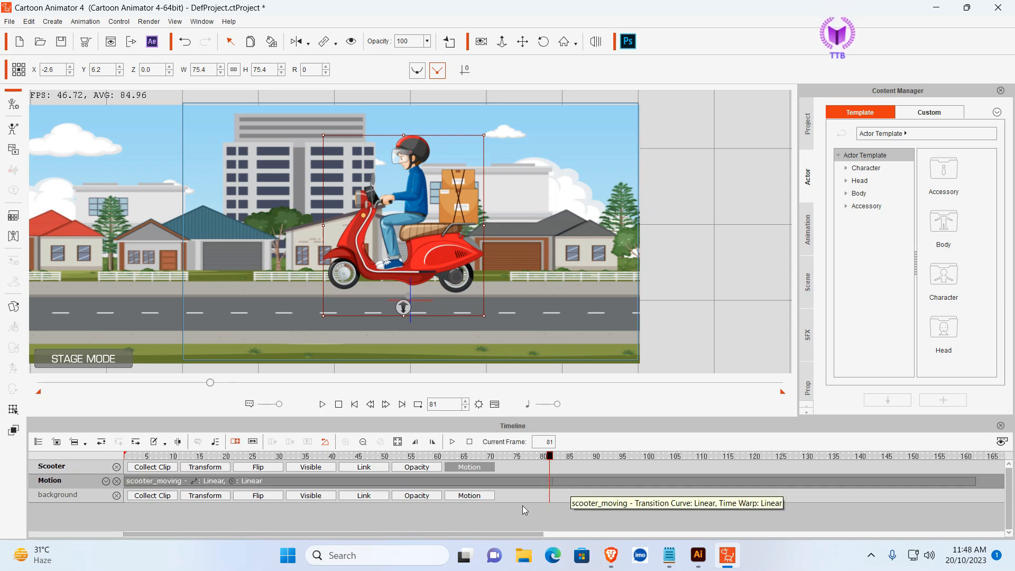
key(space)
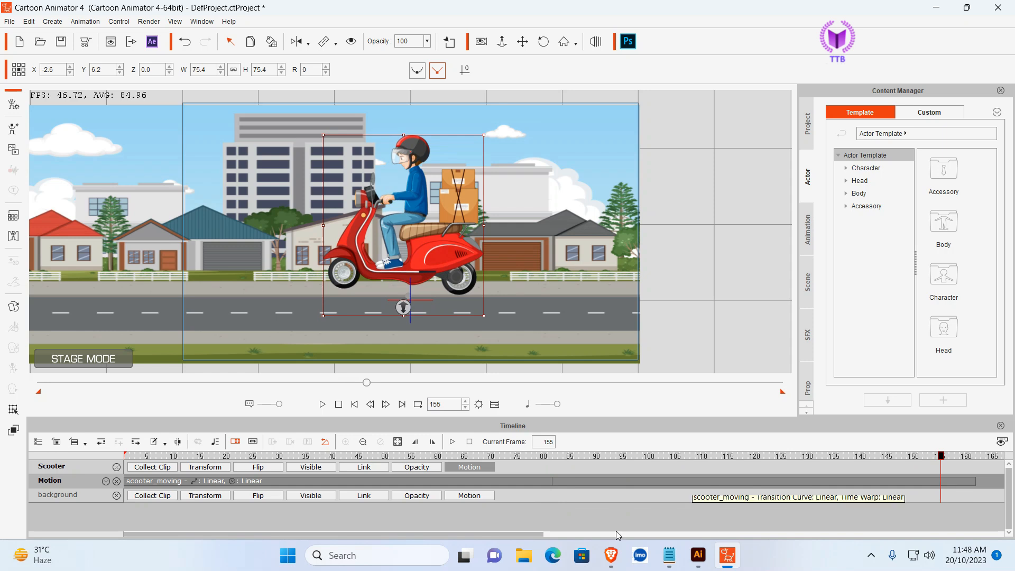
drag(518, 538, 655, 537)
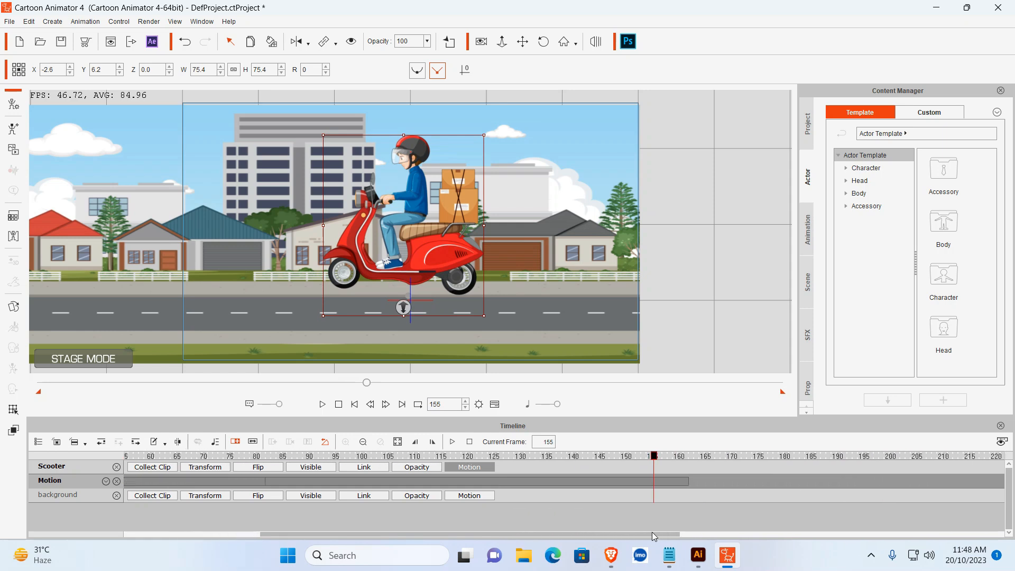
double_click(688, 480)
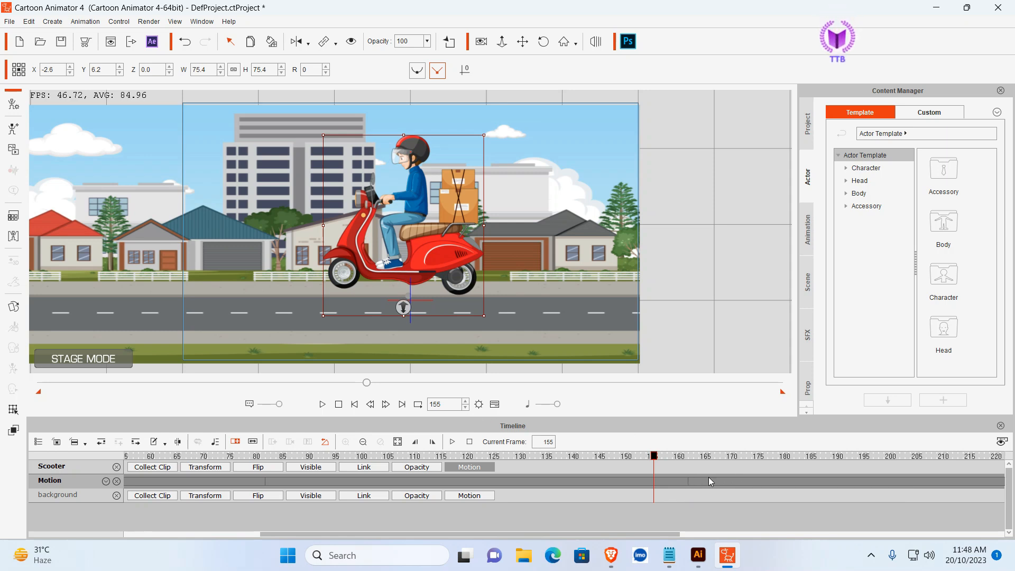
drag(657, 455, 893, 456)
drag(675, 535, 871, 535)
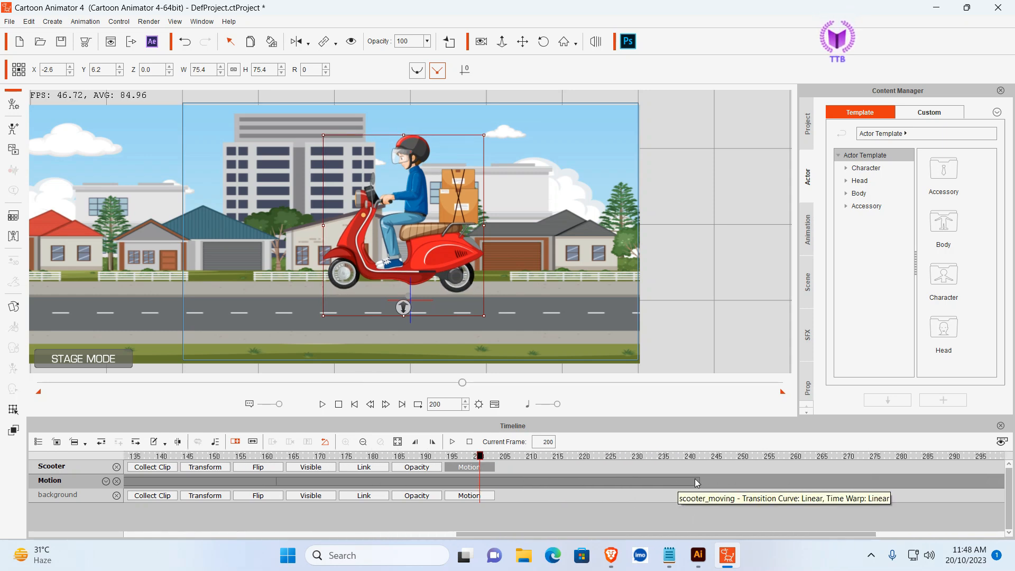
drag(697, 480, 744, 481)
drag(726, 535, 888, 527)
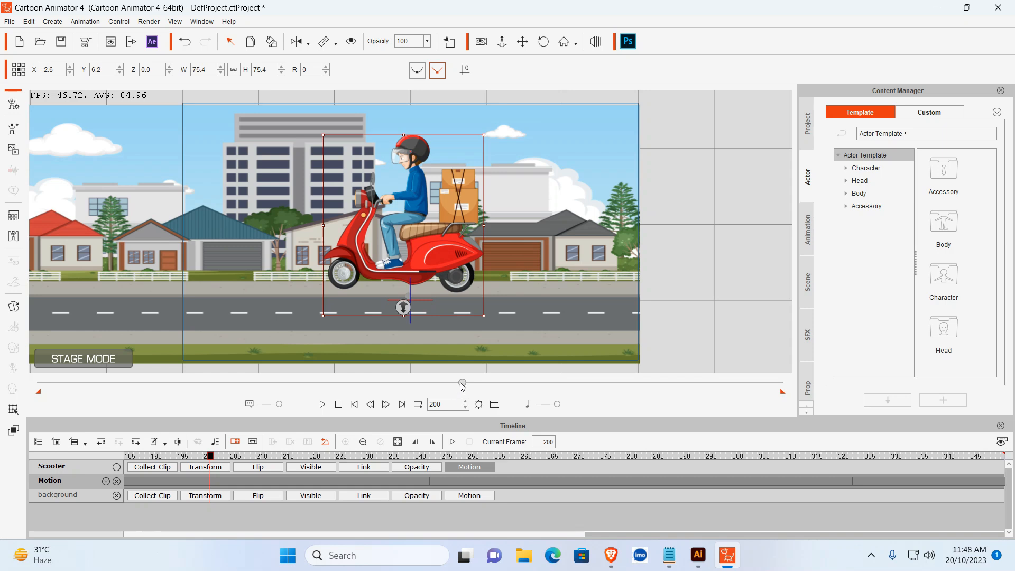
Place the scooter just beyond the camera's right edge at frame 1, about X 418.6, and near the camera centre at frame 150, about X -29.1
drag(463, 383, 5, 382)
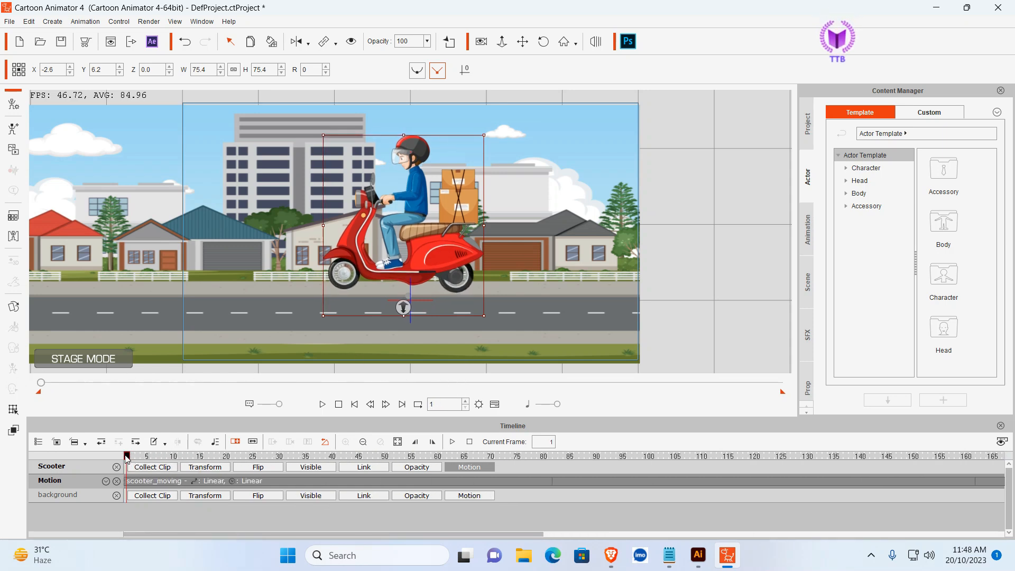
drag(409, 238, 729, 251)
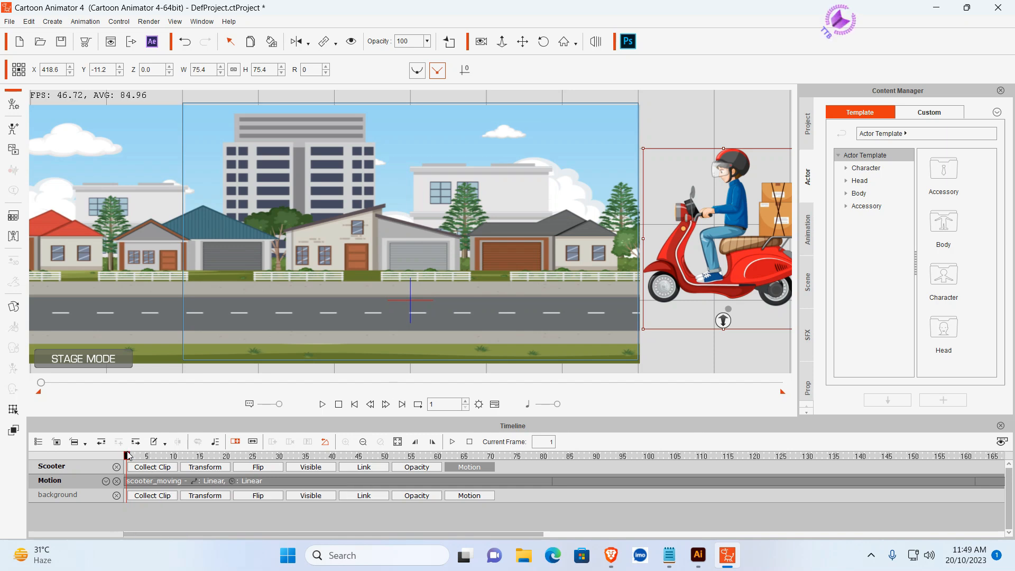
drag(168, 457, 911, 480)
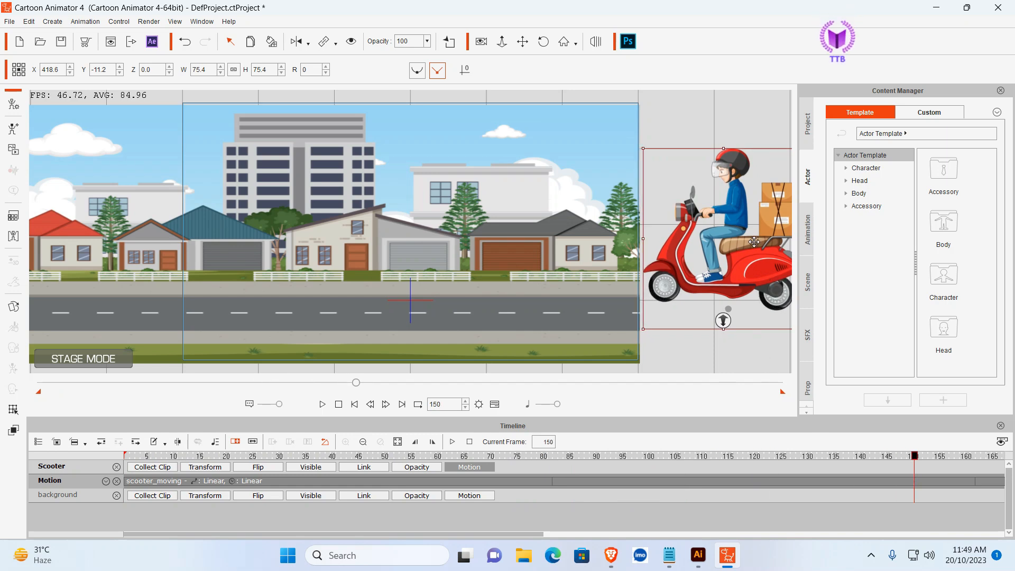
drag(758, 234, 418, 241)
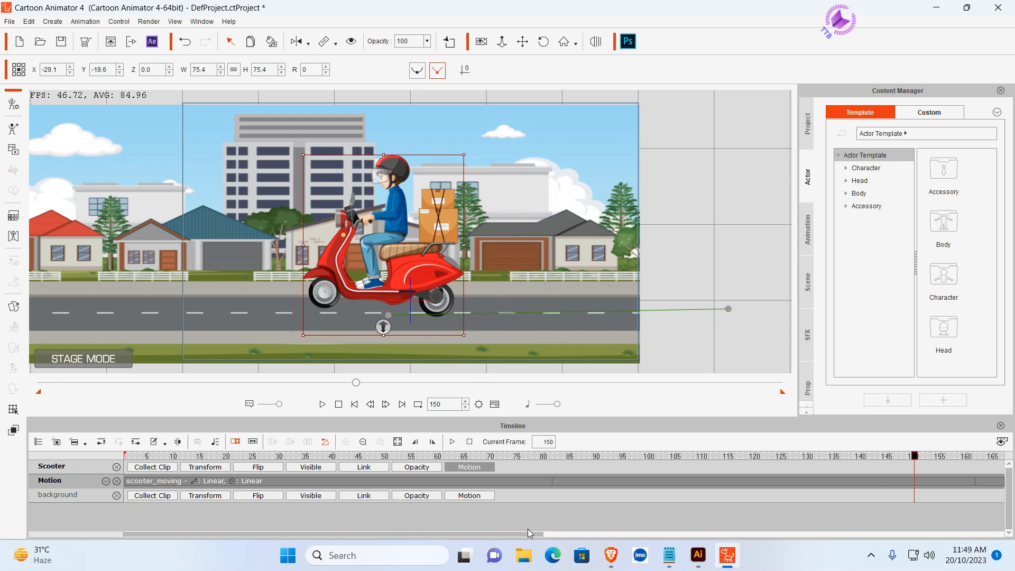
Play the animation from frame 1 to check the scooter riding into the camera frame
drag(530, 535, 460, 536)
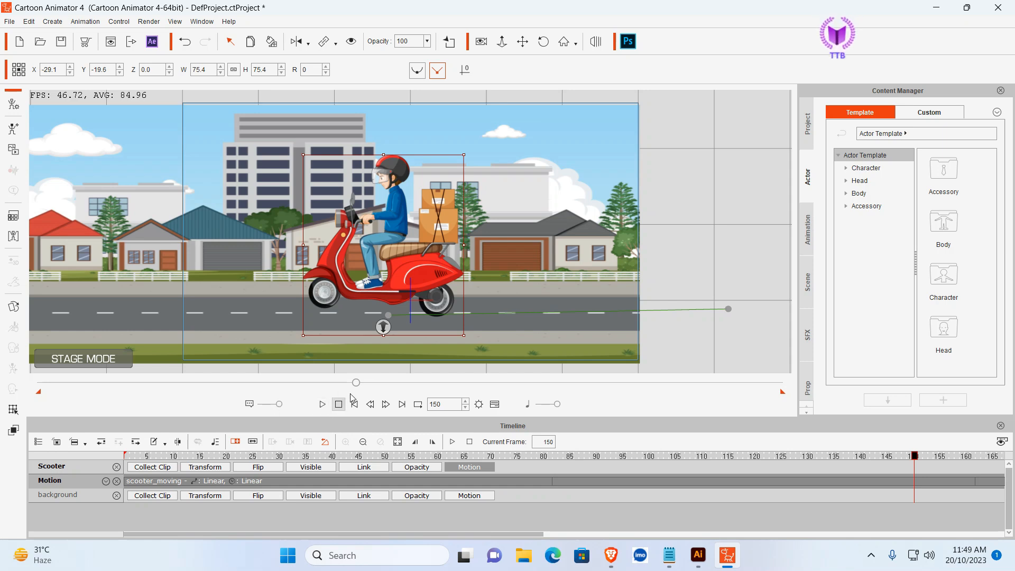
drag(356, 382, 35, 385)
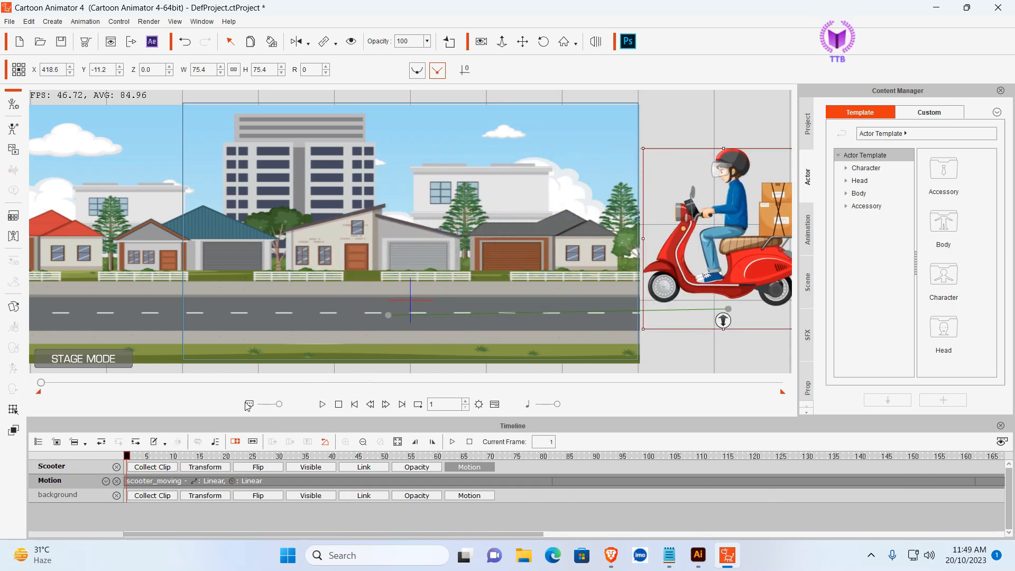
click(323, 405)
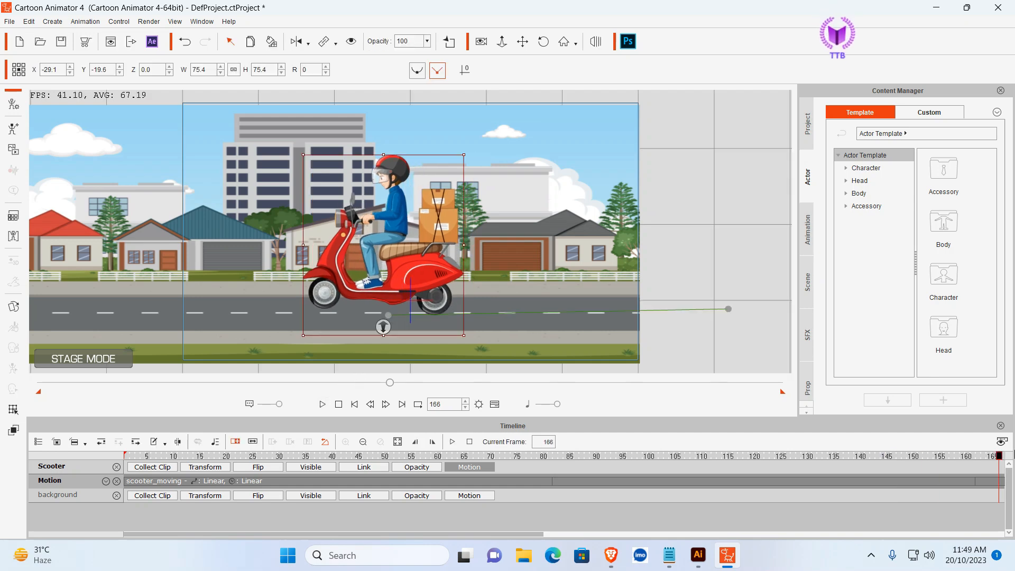
At frame 350, shift the street background right to about X 143.2 so its left edge meets the camera frame
drag(999, 457, 917, 459)
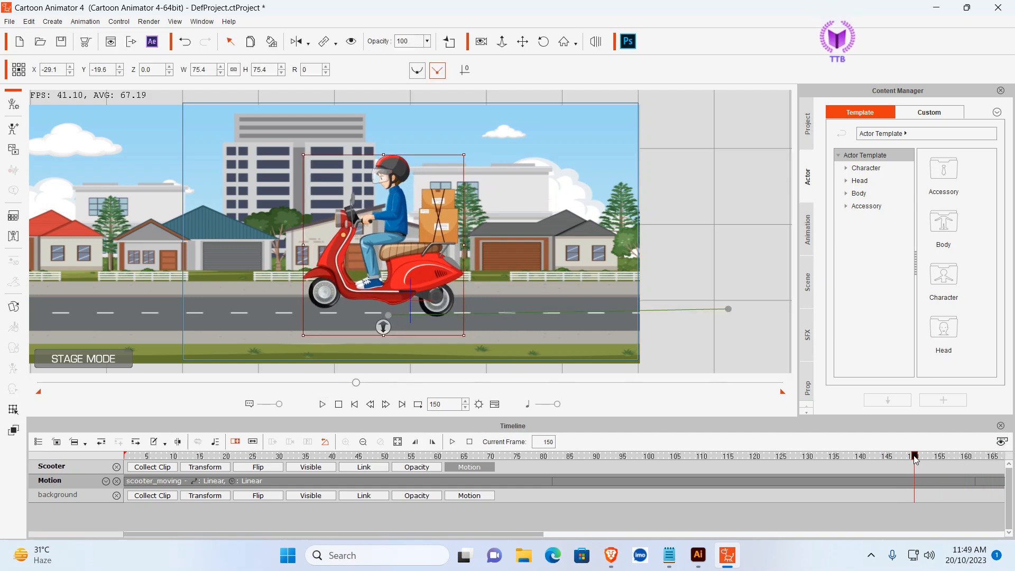
drag(538, 533, 797, 535)
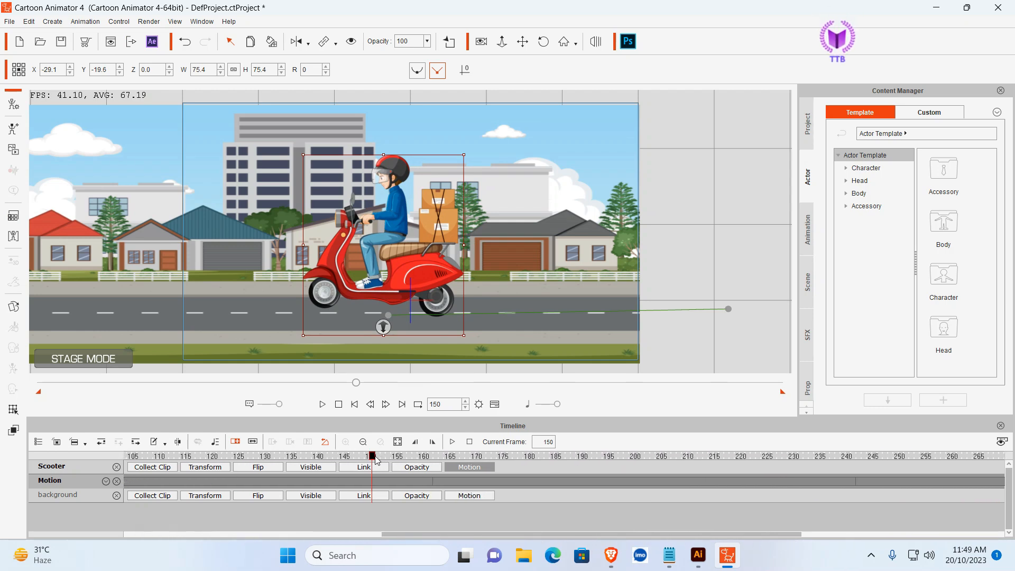
drag(385, 460, 943, 460)
drag(782, 535, 924, 535)
drag(713, 458, 1009, 459)
drag(740, 536, 906, 536)
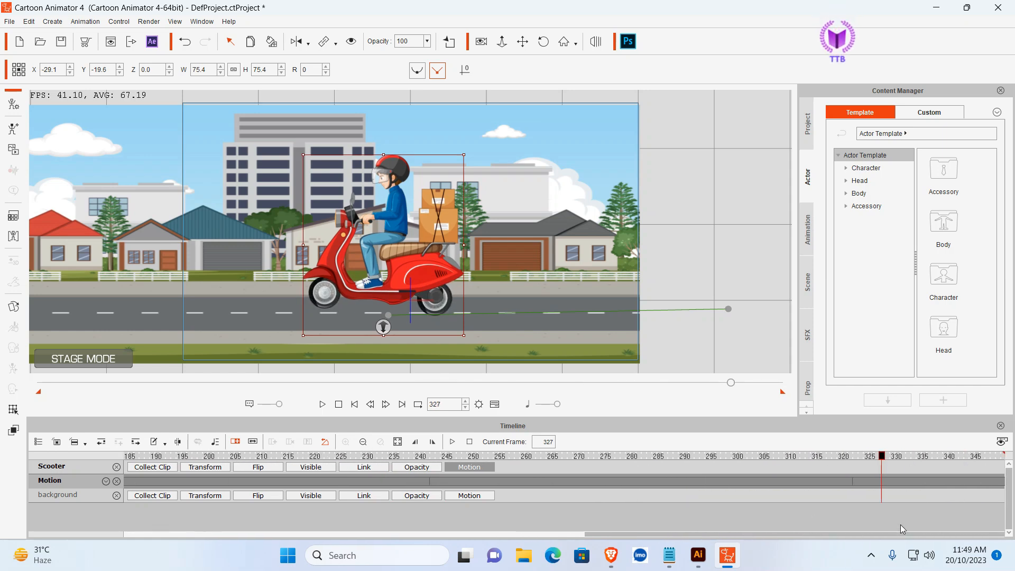
drag(882, 456, 1009, 456)
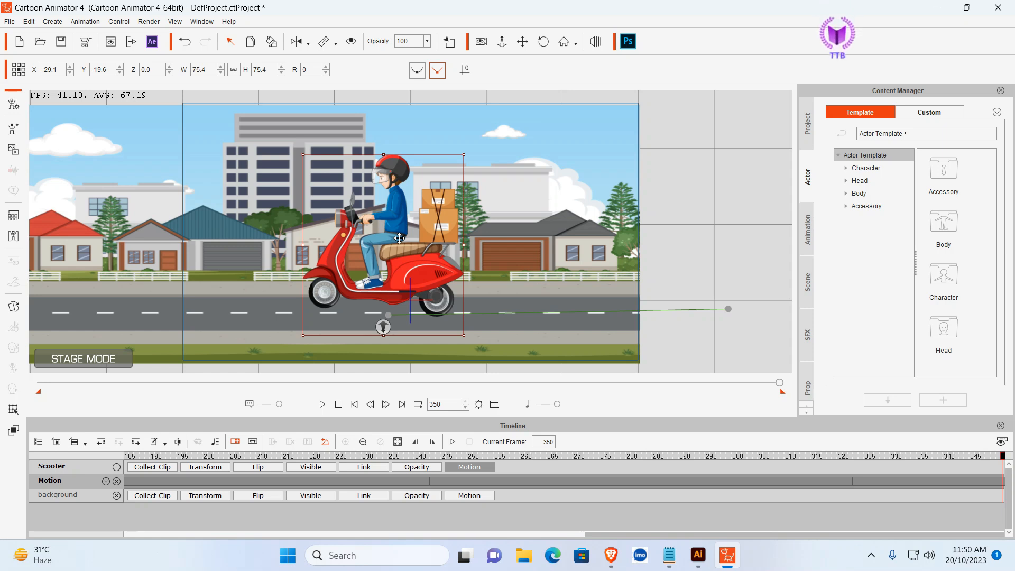
click(81, 146)
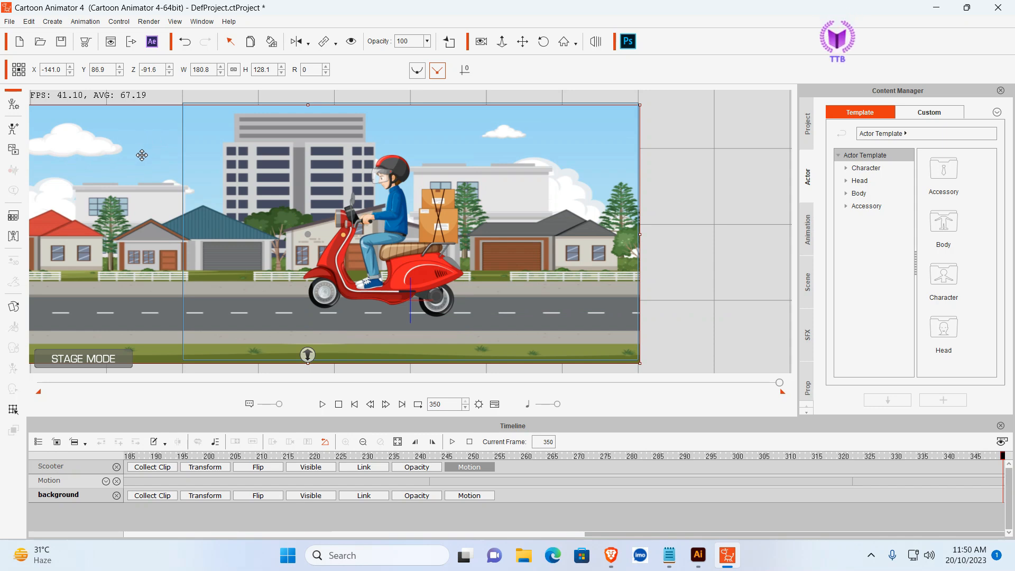
drag(119, 160, 325, 157)
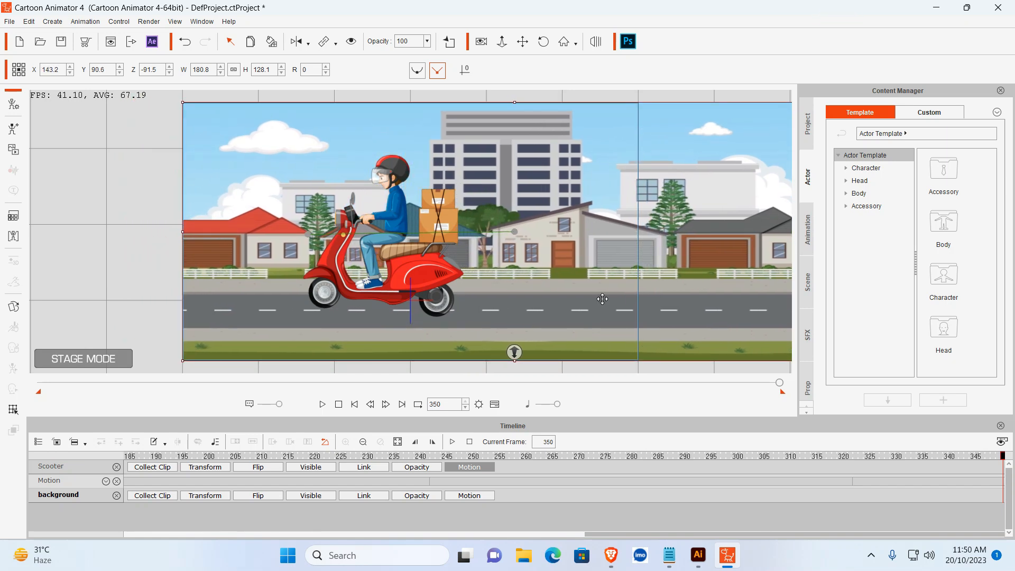
Play the whole animation from the first frame and hide the timeline
click(355, 405)
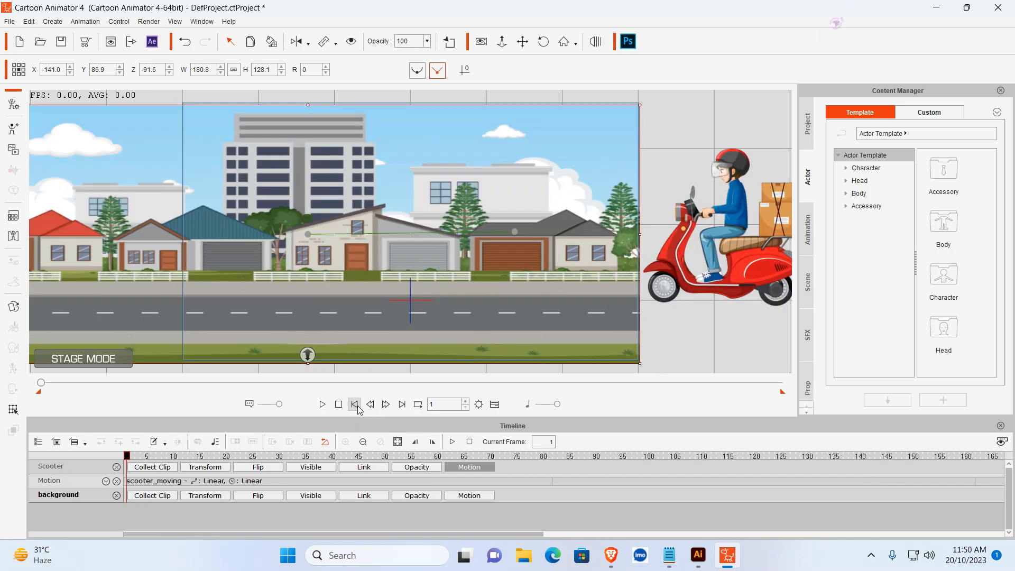
click(322, 406)
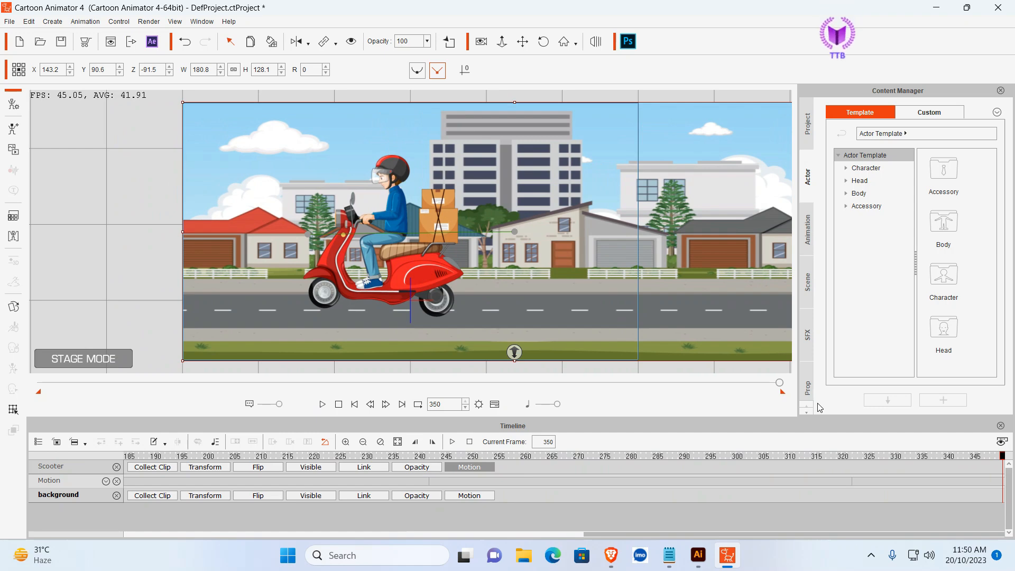
click(495, 404)
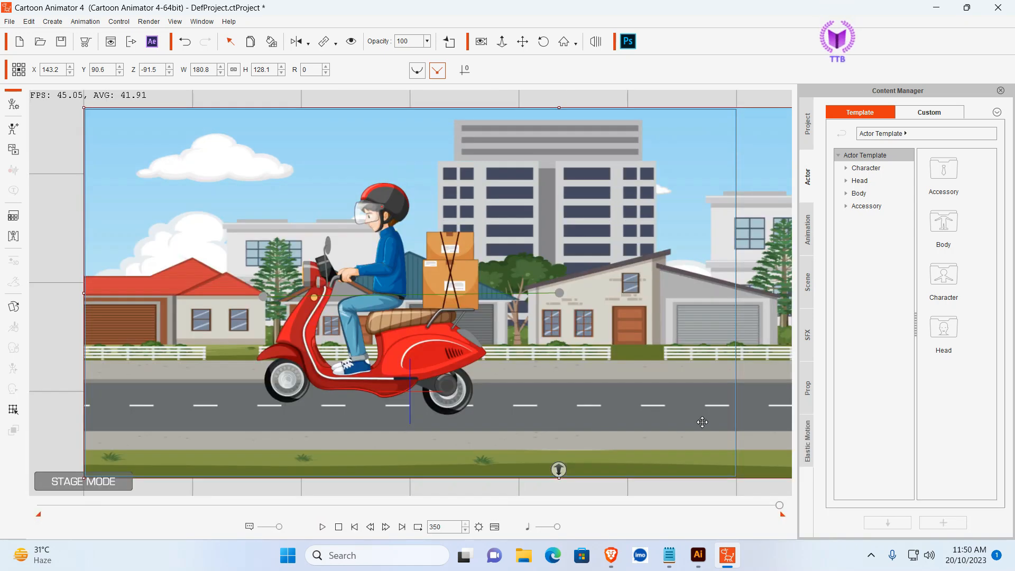